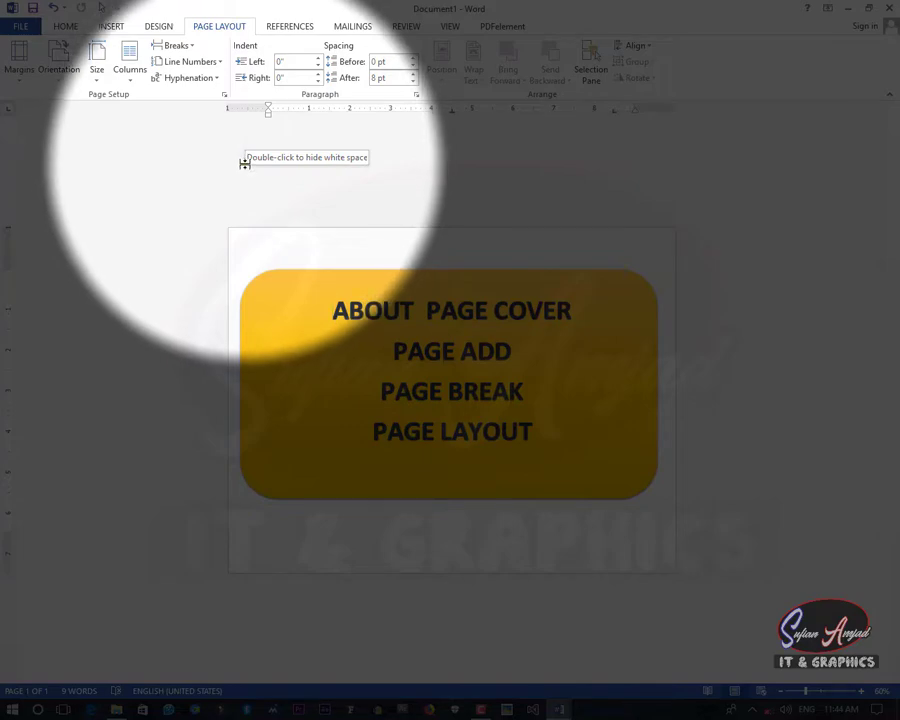
left_click_drag(330, 304, 537, 314)
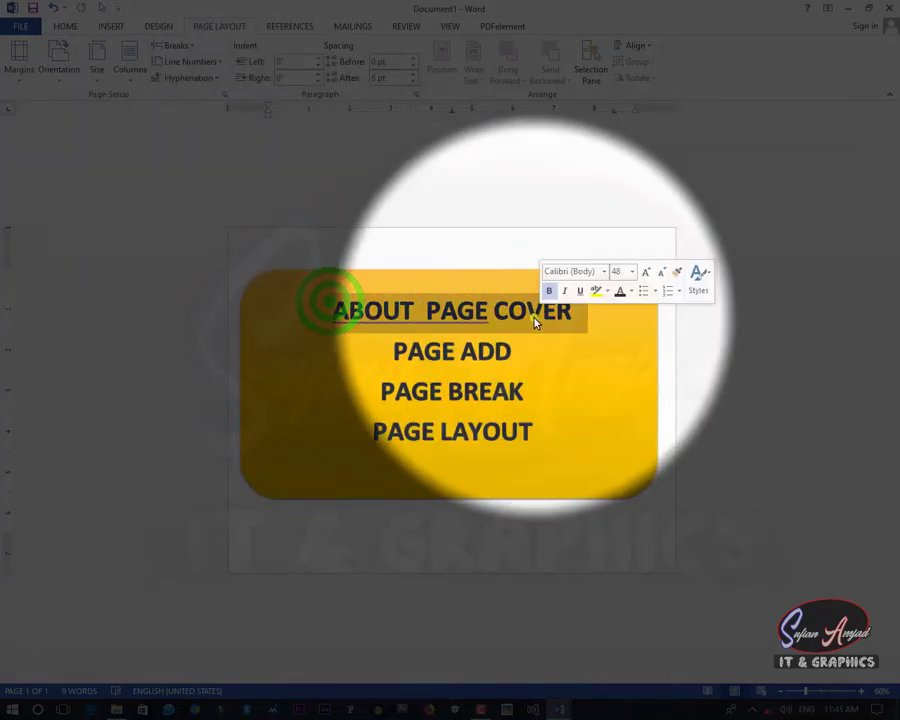
key("ctrl+u")
left_click(511, 518)
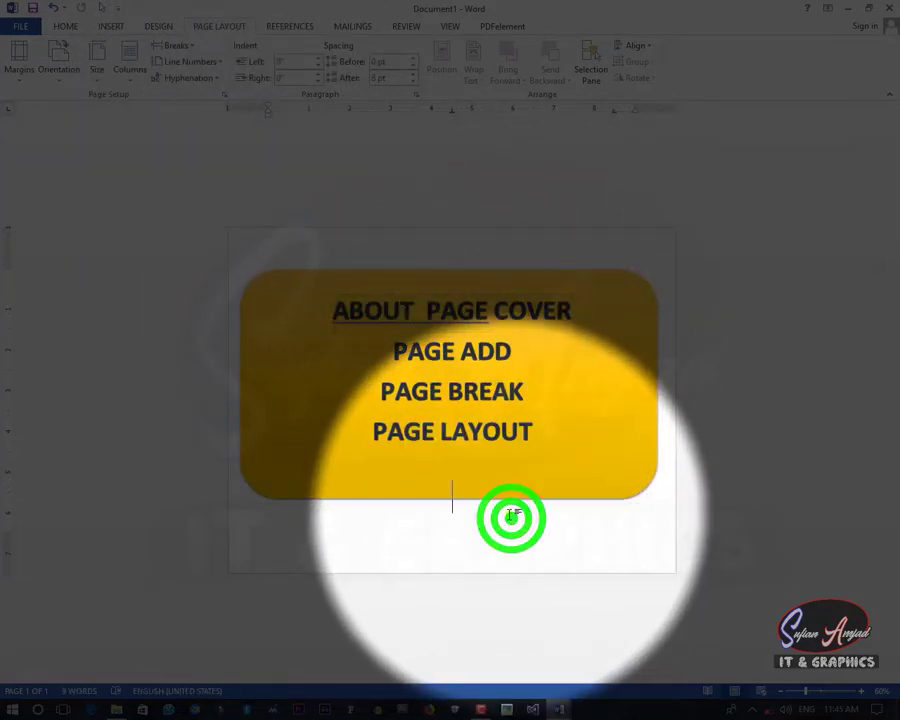
- Switch to Name.docx, examine the finished cover page on its first page, and switch to the blank Document2
left_click(547, 707)
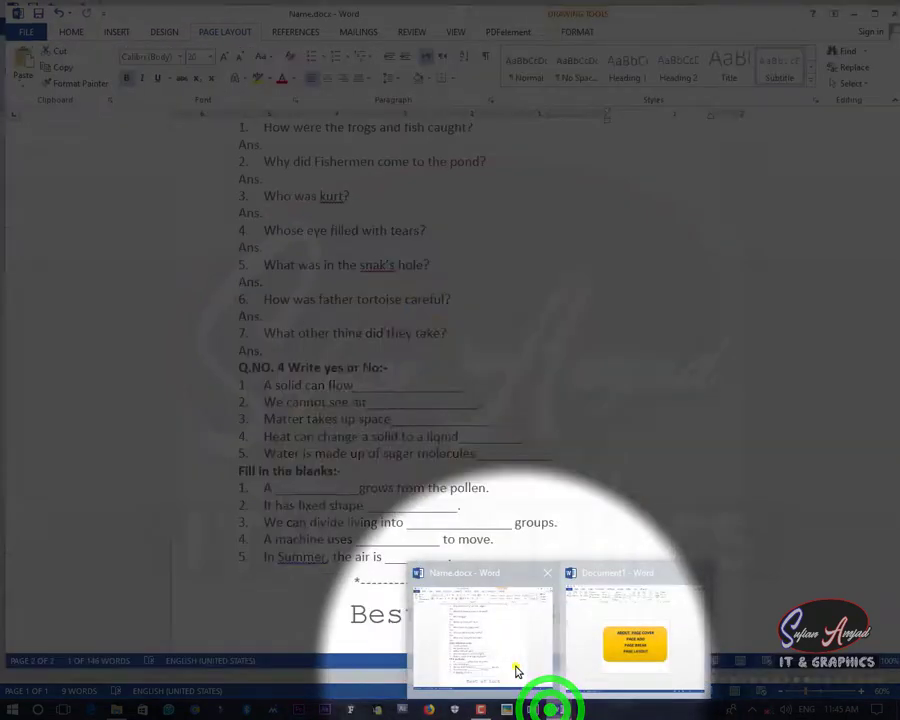
left_click(515, 668)
scroll(470, 400, "up", 10)
scroll(468, 399, "up", 5)
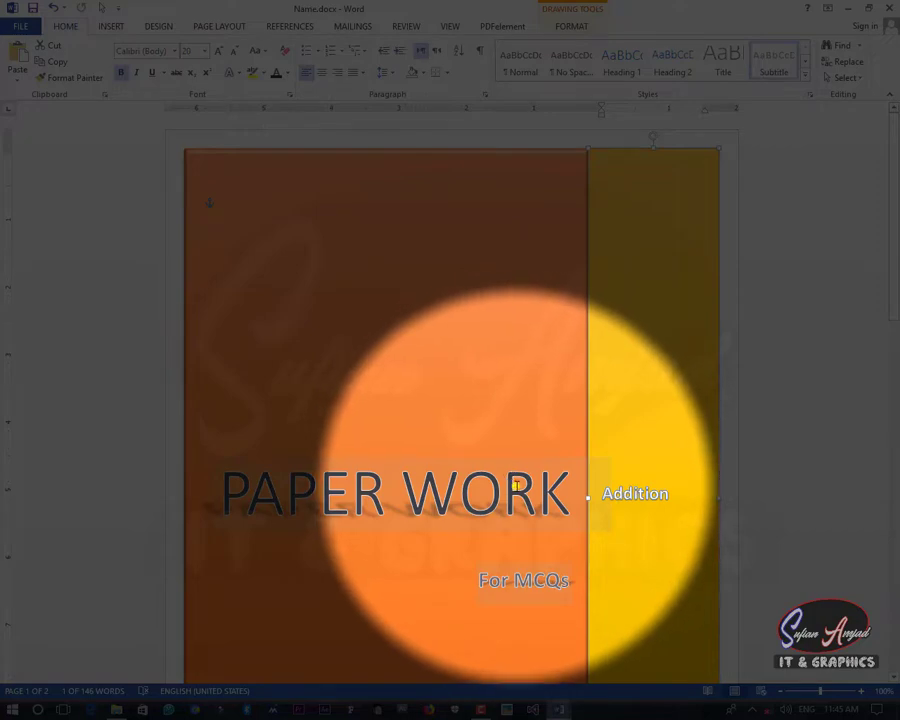
left_click(556, 705)
left_click(598, 680)
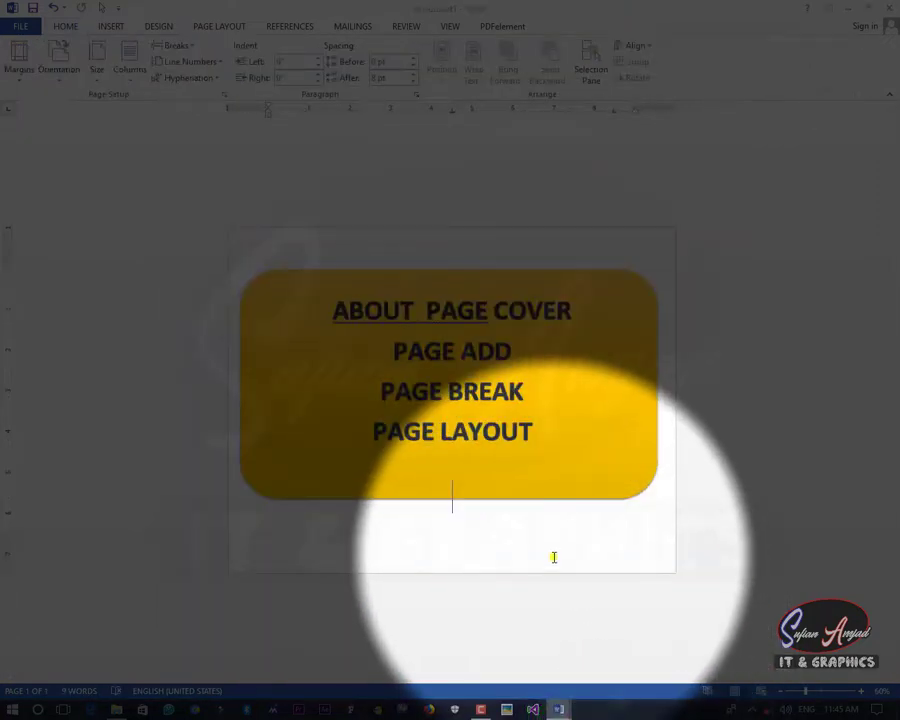
key("alt+Tab")
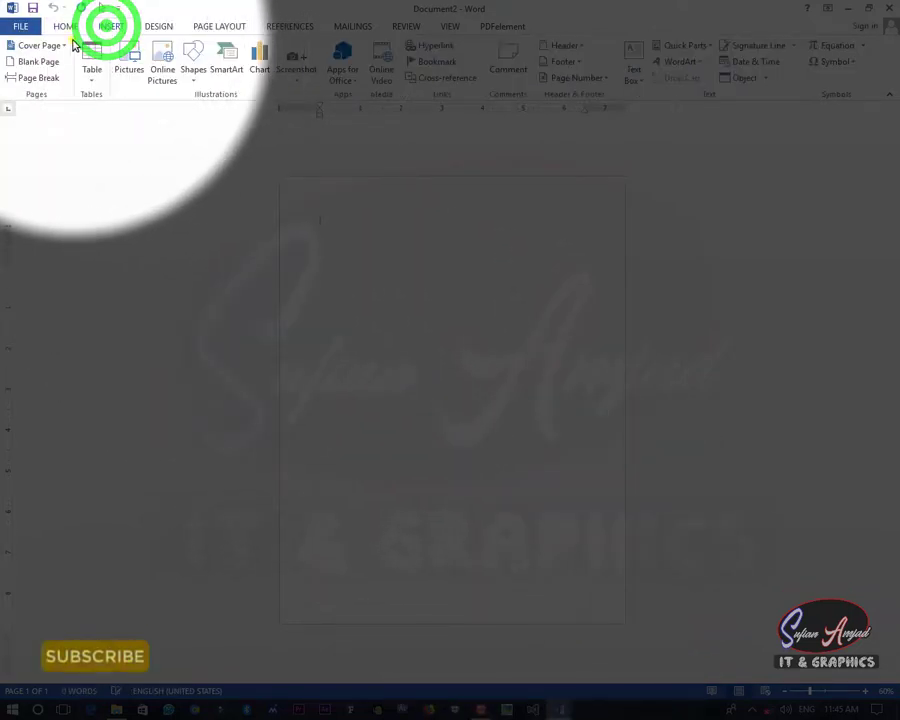
- Insert the built-in Austin cover page and select its abstract and background areas
left_click(60, 48)
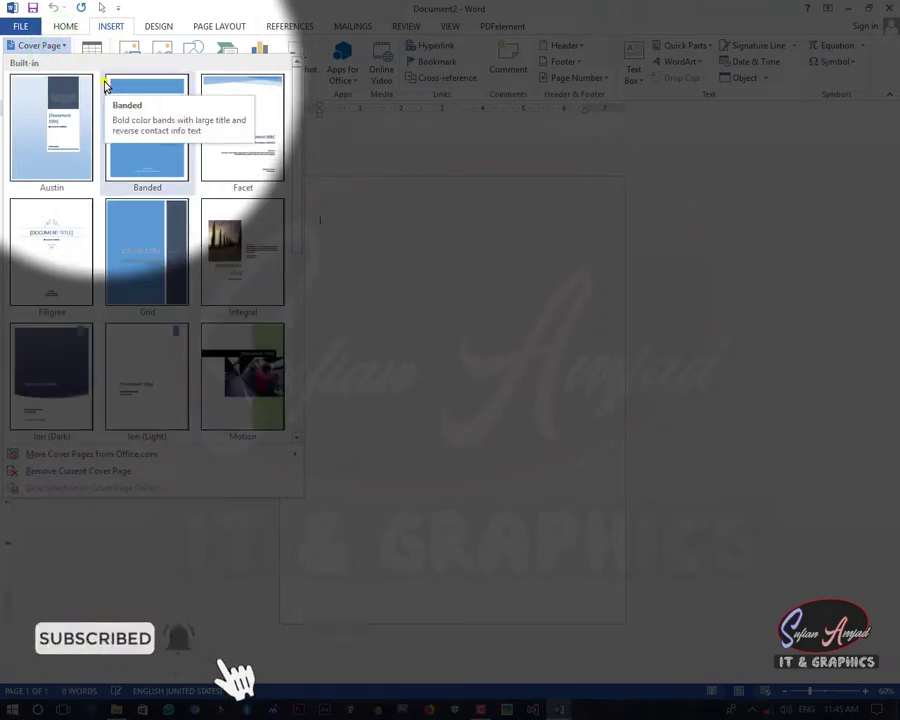
left_click(70, 130)
left_click(346, 273)
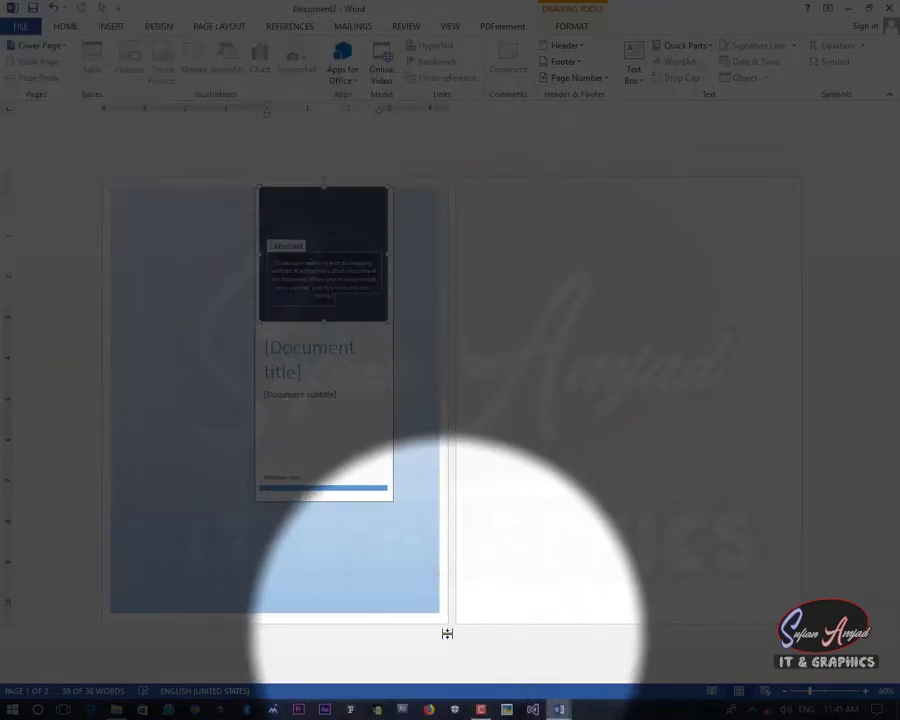
left_click(447, 631)
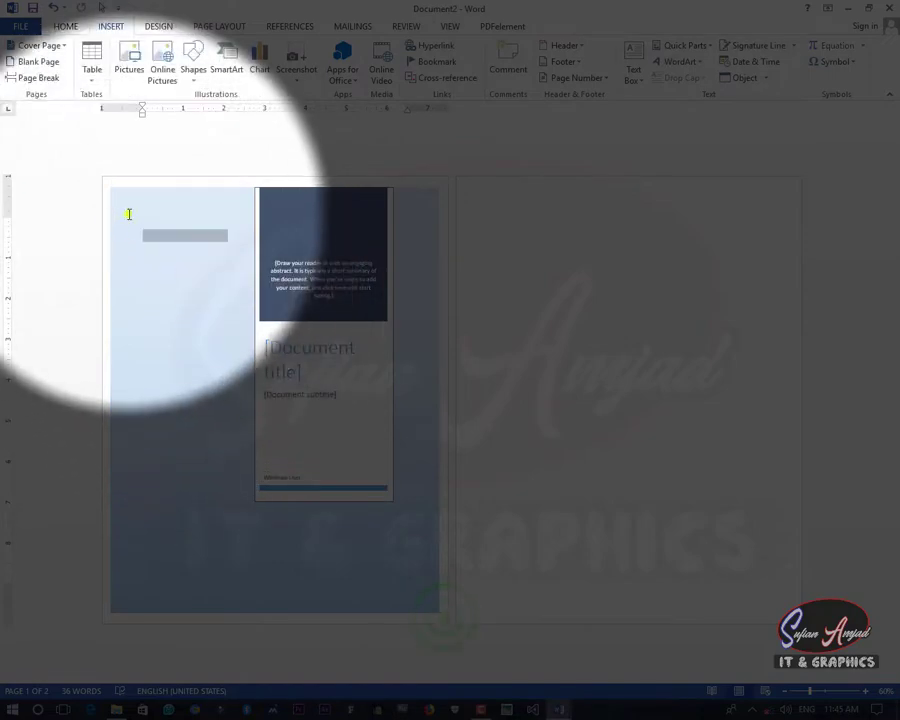
left_click(127, 206)
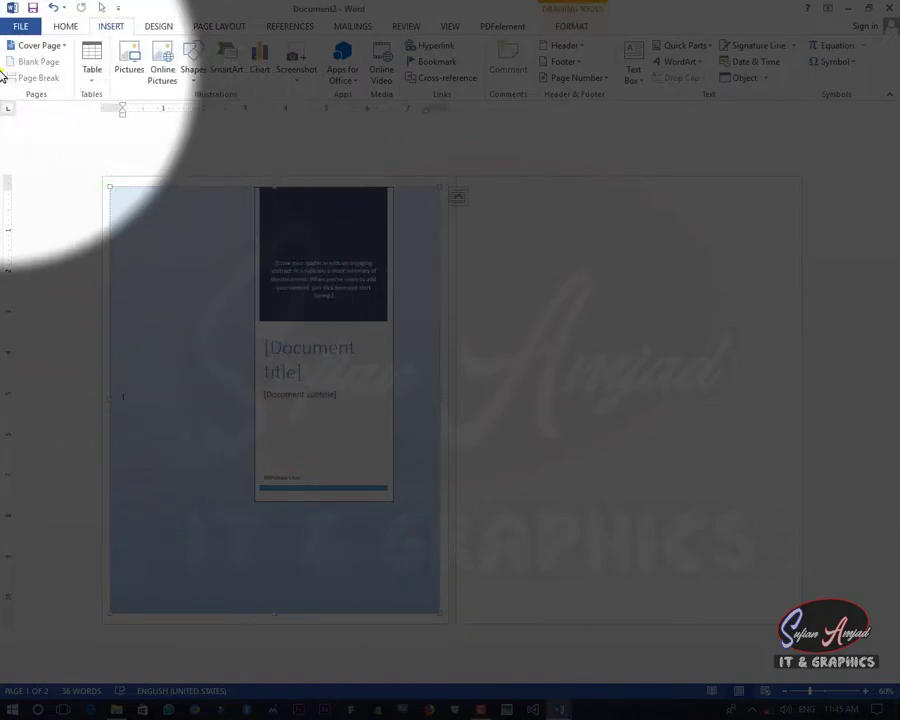
- Replace the cover page with the built-in Ion (Dark) design and delete its year placeholder
left_click(29, 40)
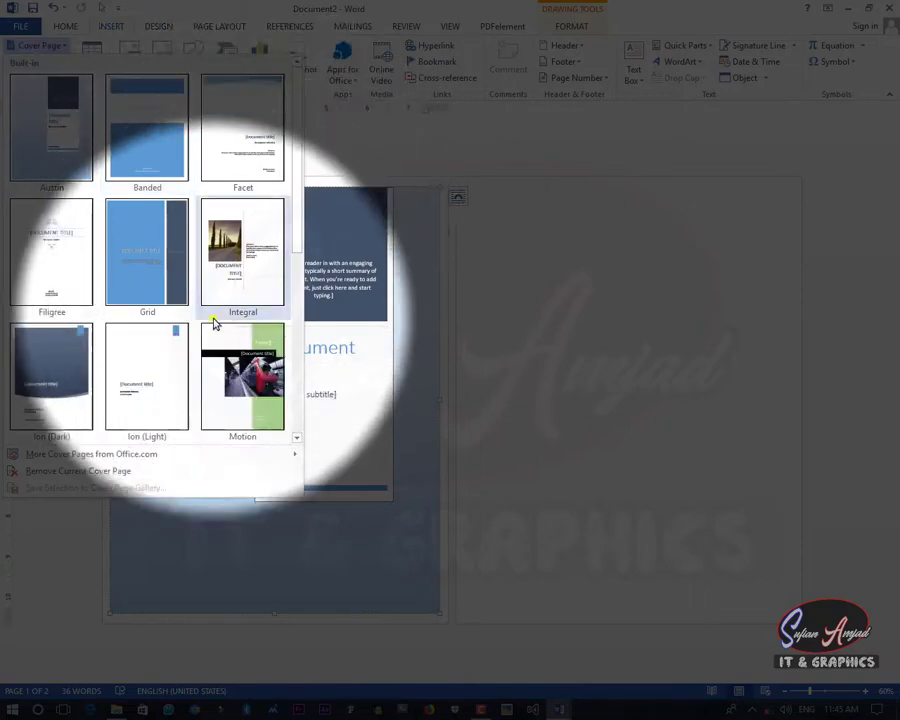
left_click(58, 372)
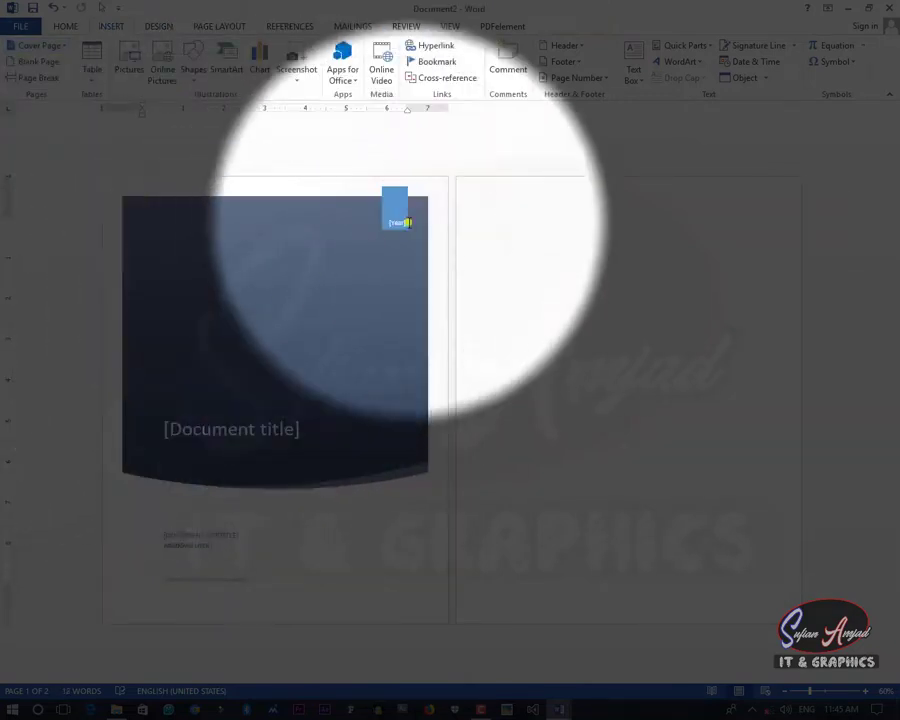
left_click(396, 210)
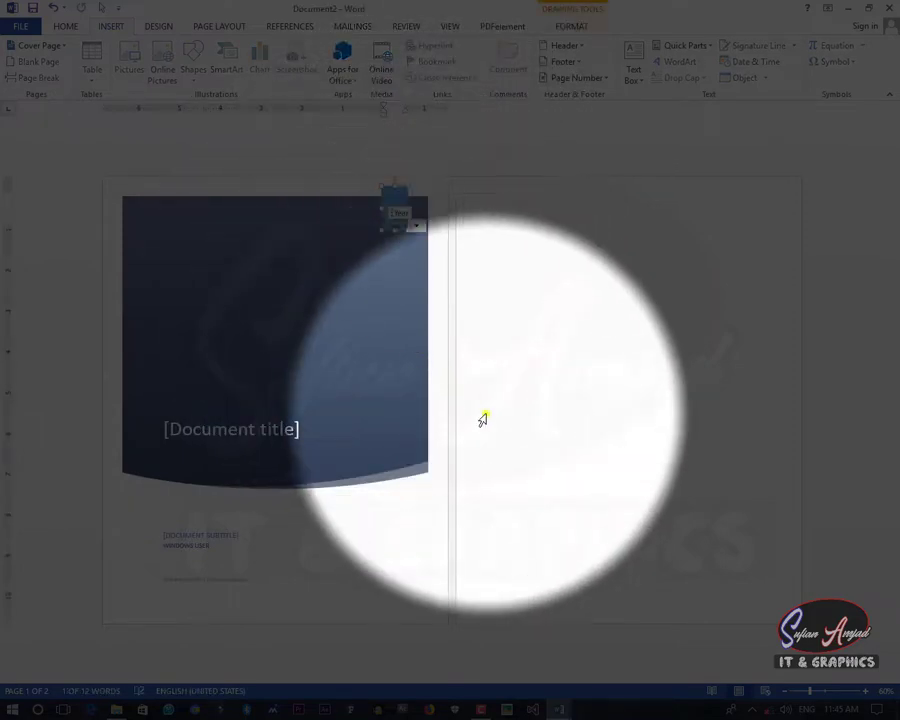
left_click(406, 472)
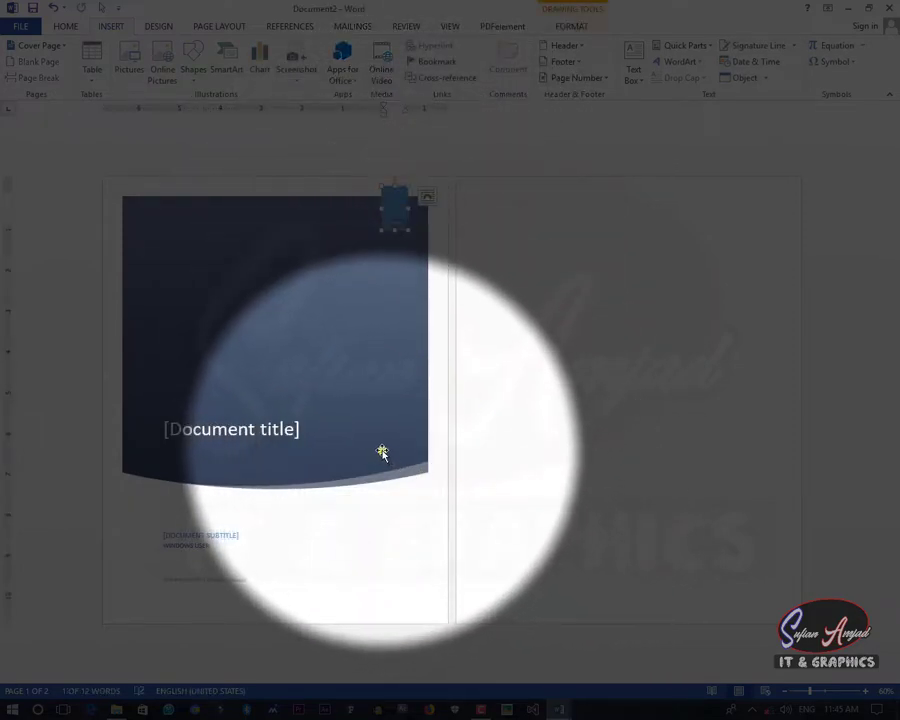
- Delete the document title placeholder from the dark block of the cover page
left_click(373, 412)
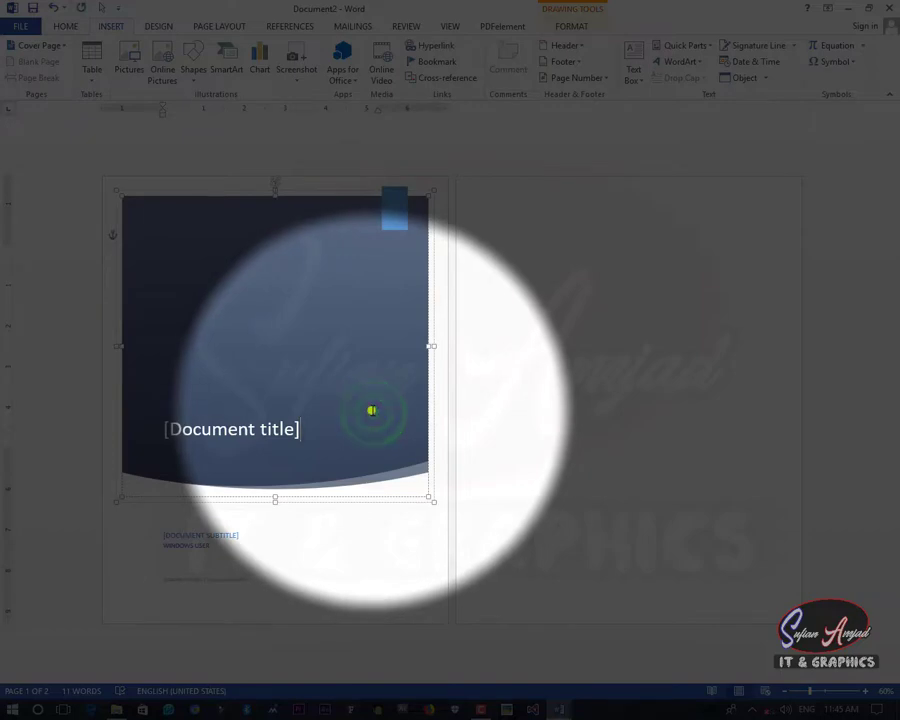
right_click(371, 412)
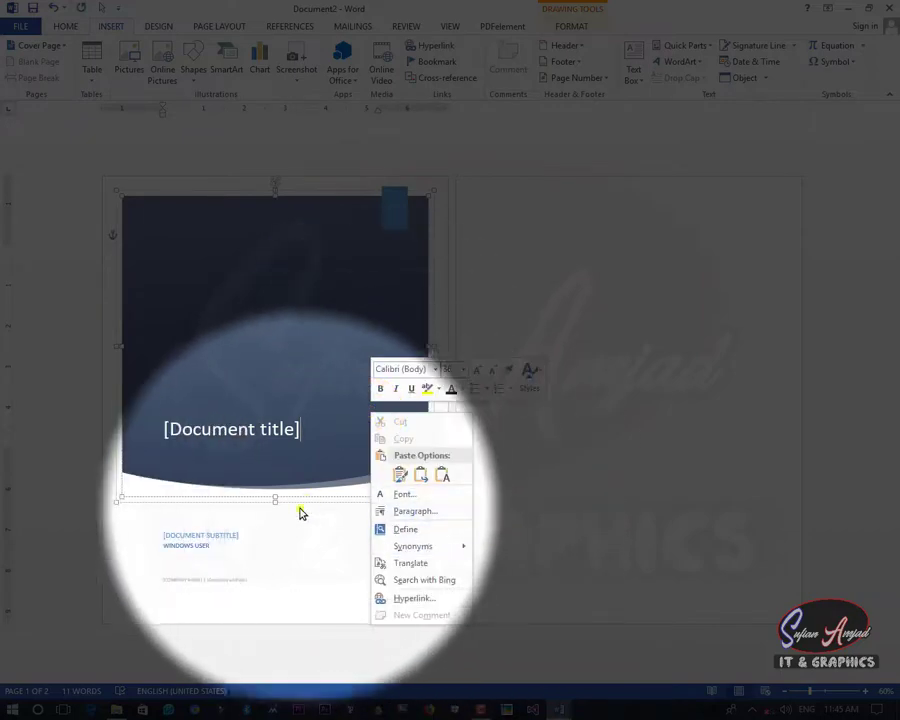
left_click(291, 525)
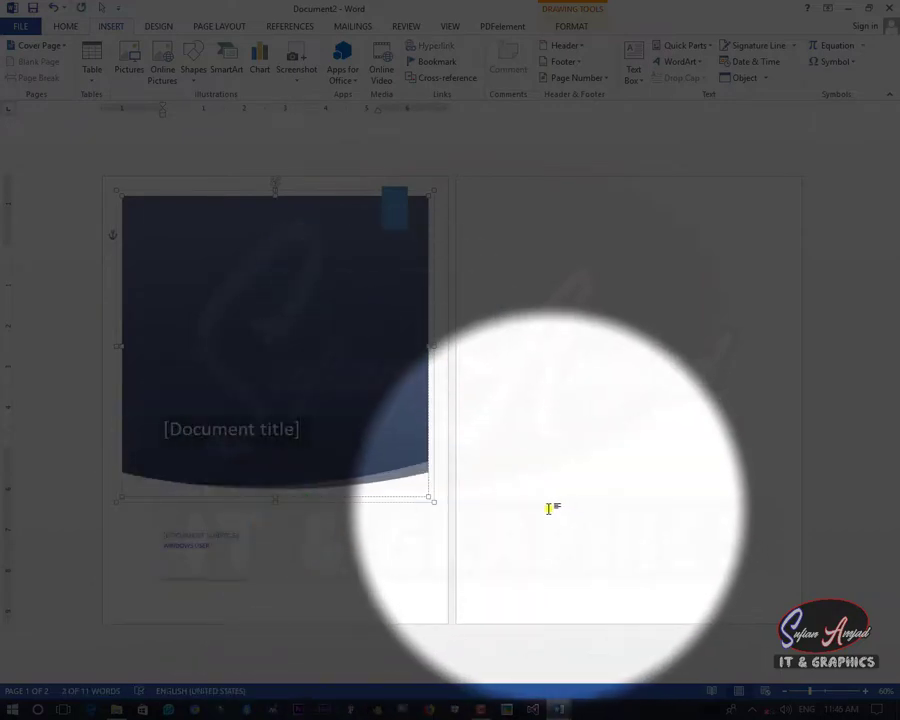
key("Delete")
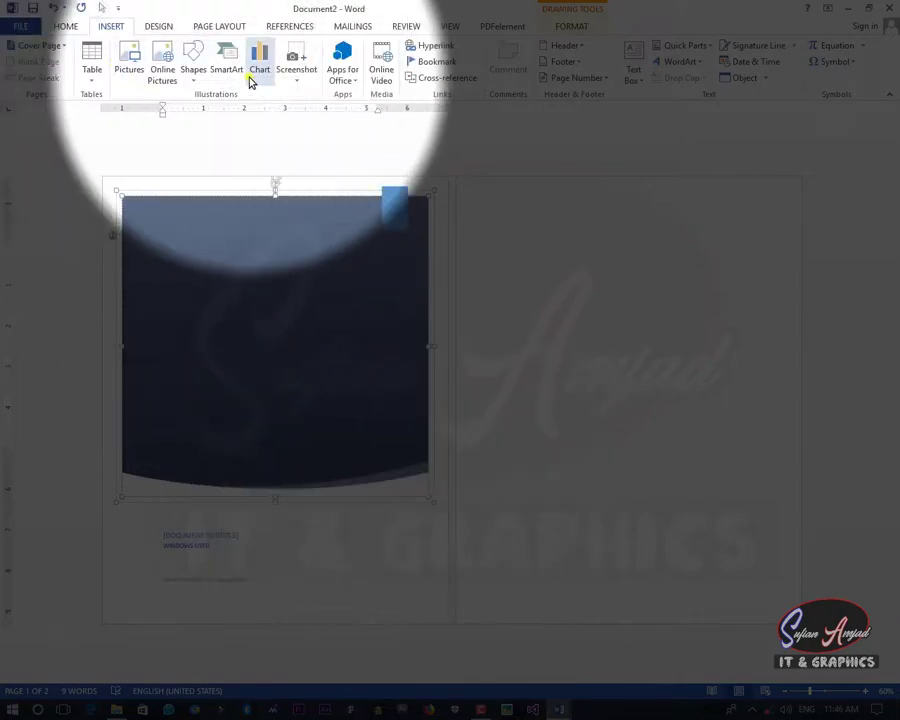
- Draw a rectangle about 9.6" high and 5.84" wide on the second page
left_click(536, 295)
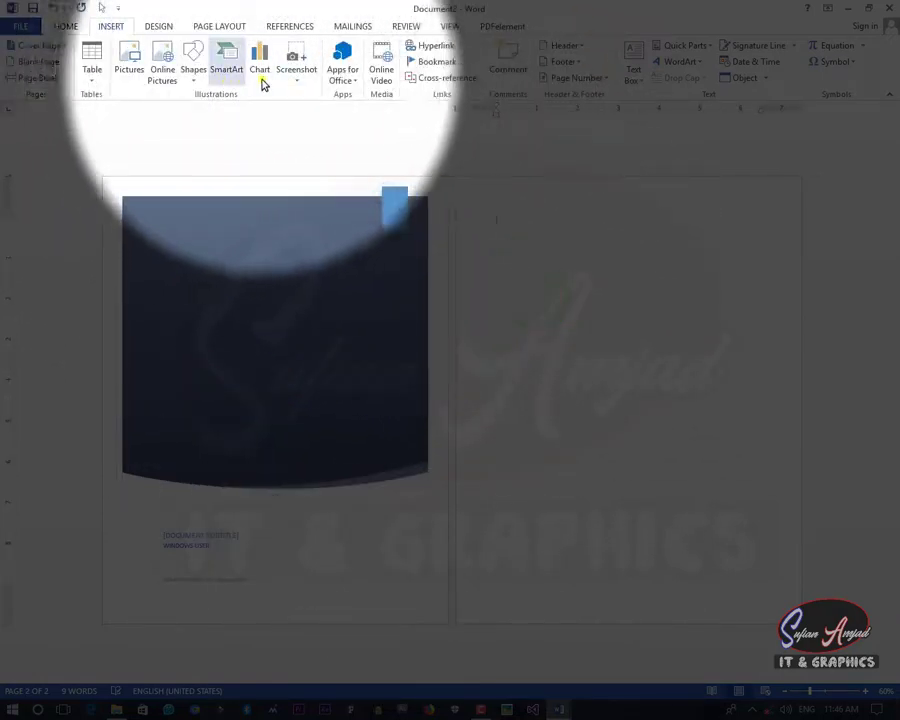
left_click(203, 70)
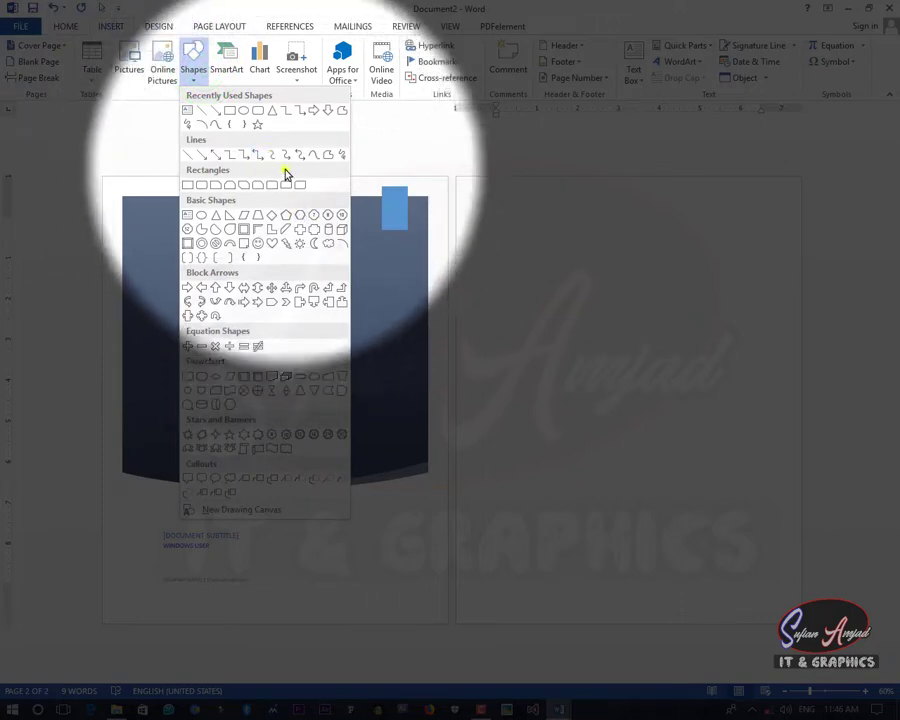
left_click(232, 113)
mouse_move(484, 211)
left_mouse_down()
mouse_move(578, 370)
mouse_move(674, 502)
mouse_move(701, 589)
mouse_move(725, 602)
left_mouse_up()
- Apply the last green preset shape style to the large rectangle on the second page
left_click(671, 532)
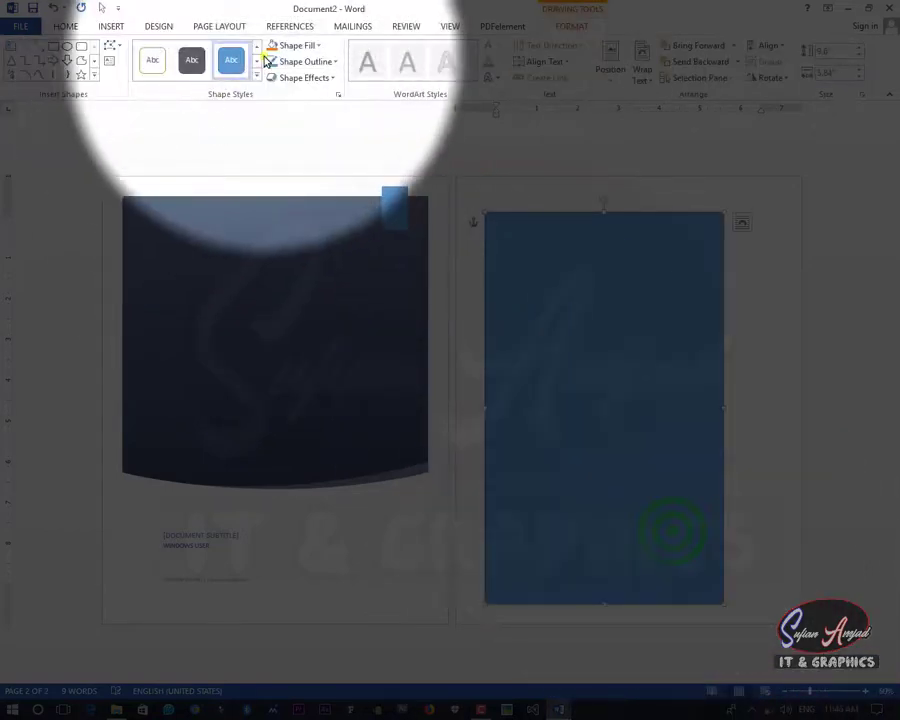
left_click(258, 72)
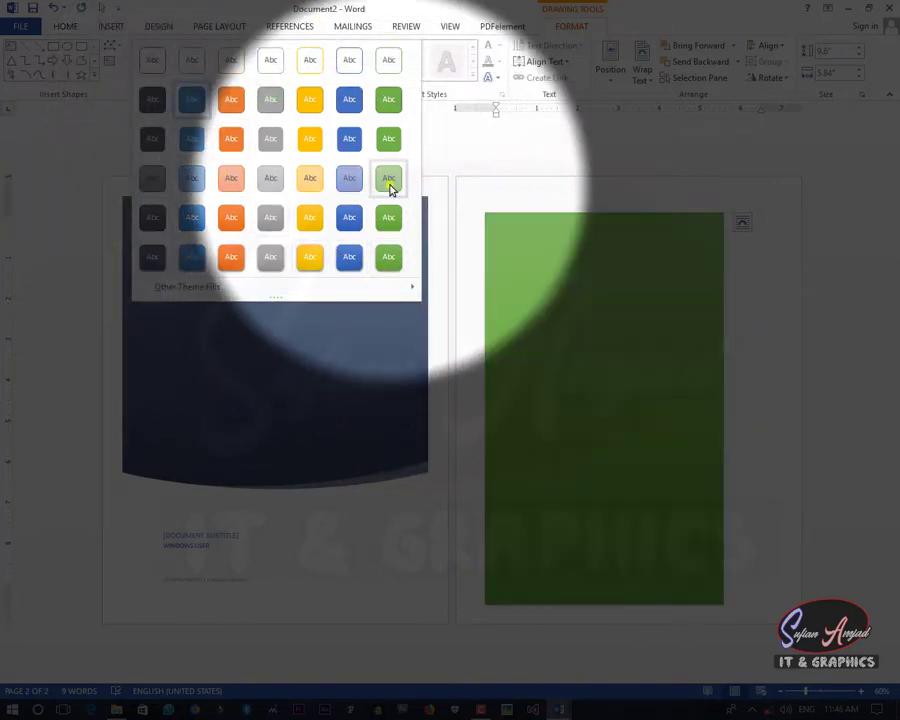
left_click(388, 256)
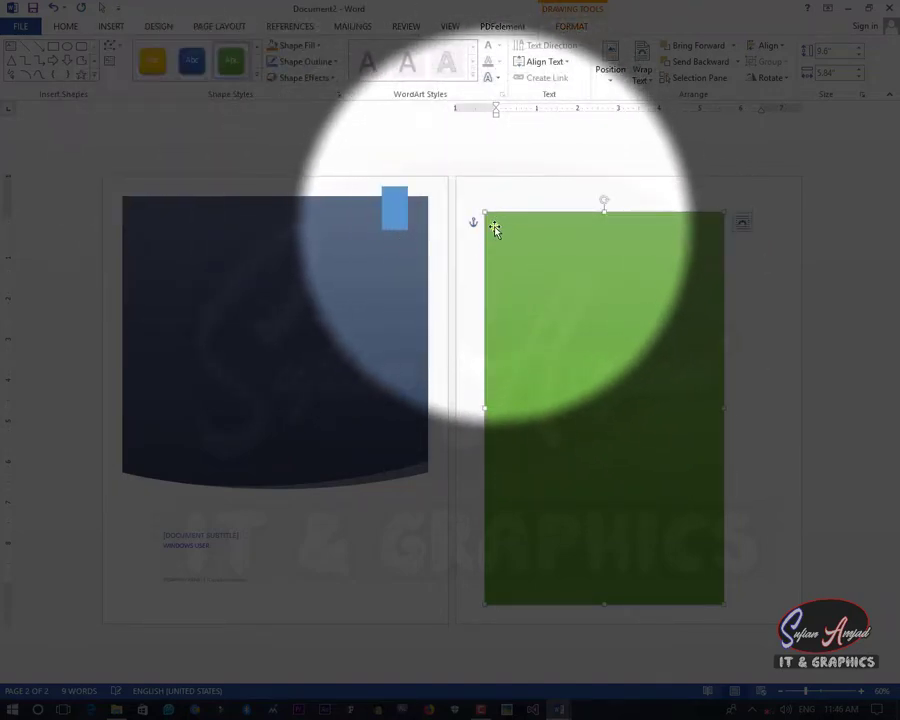
- Draw a rounded rectangle about 3" high and 3.9" wide in the upper part of the green rectangle
left_click(77, 48)
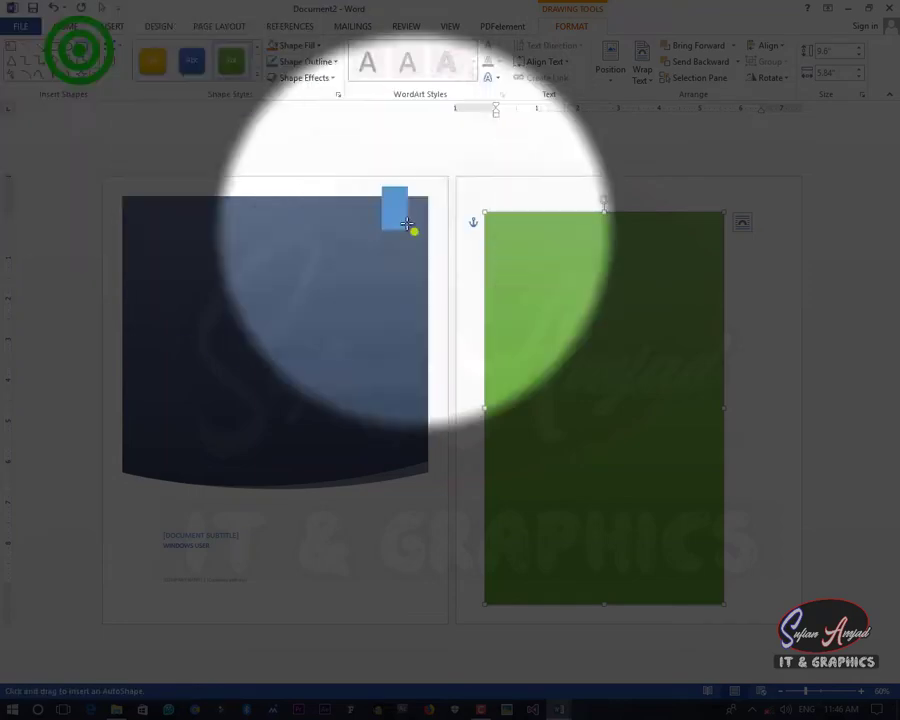
left_click_drag(524, 262, 683, 387)
left_click(637, 340)
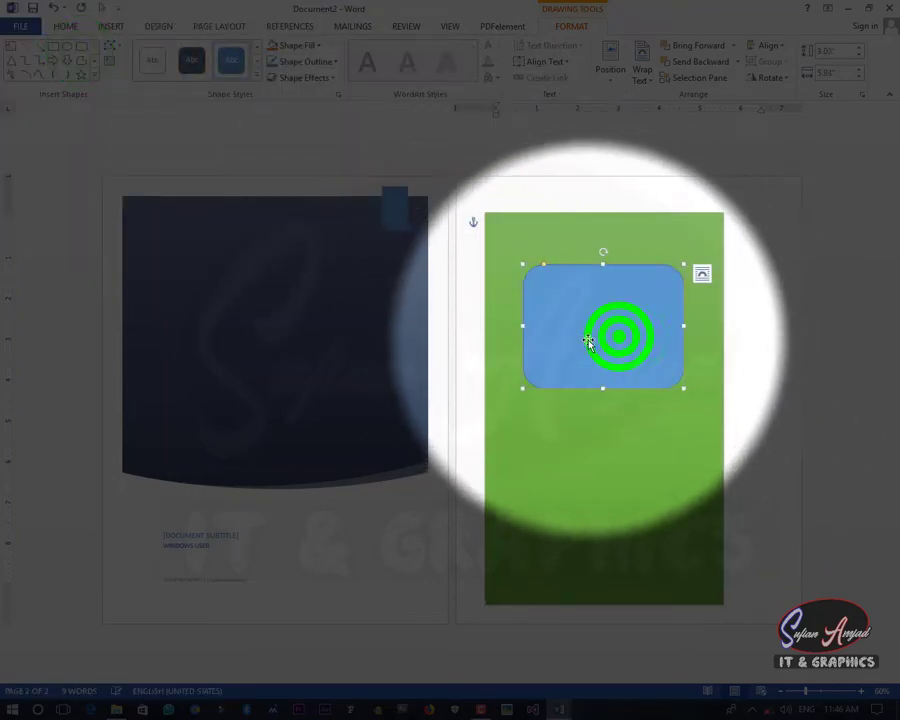
left_click(763, 361)
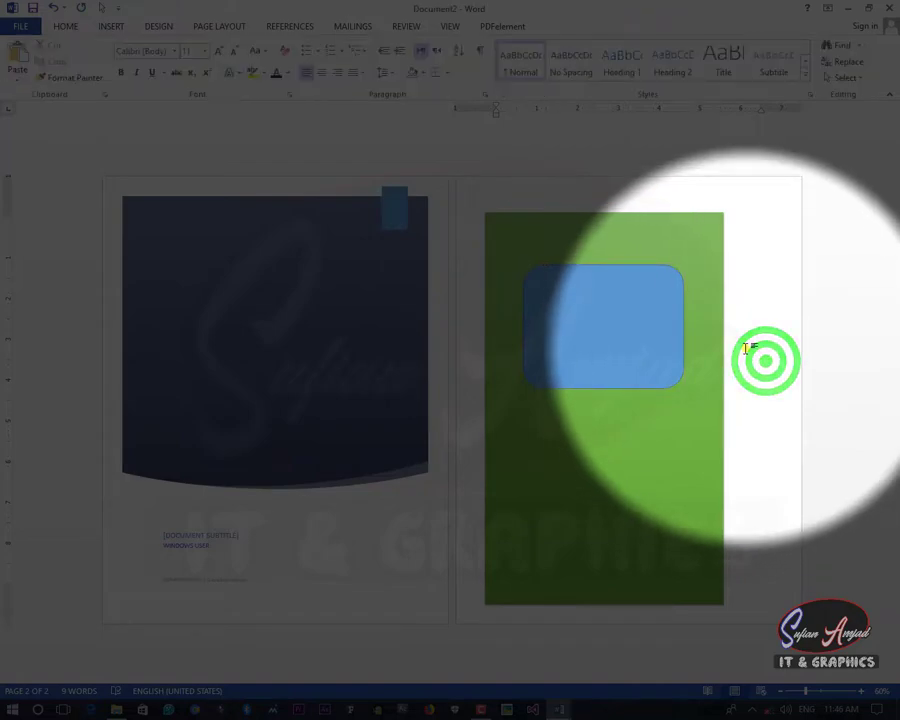
- Send the blue rounded rectangle behind the text
left_click(647, 345)
right_click(643, 344)
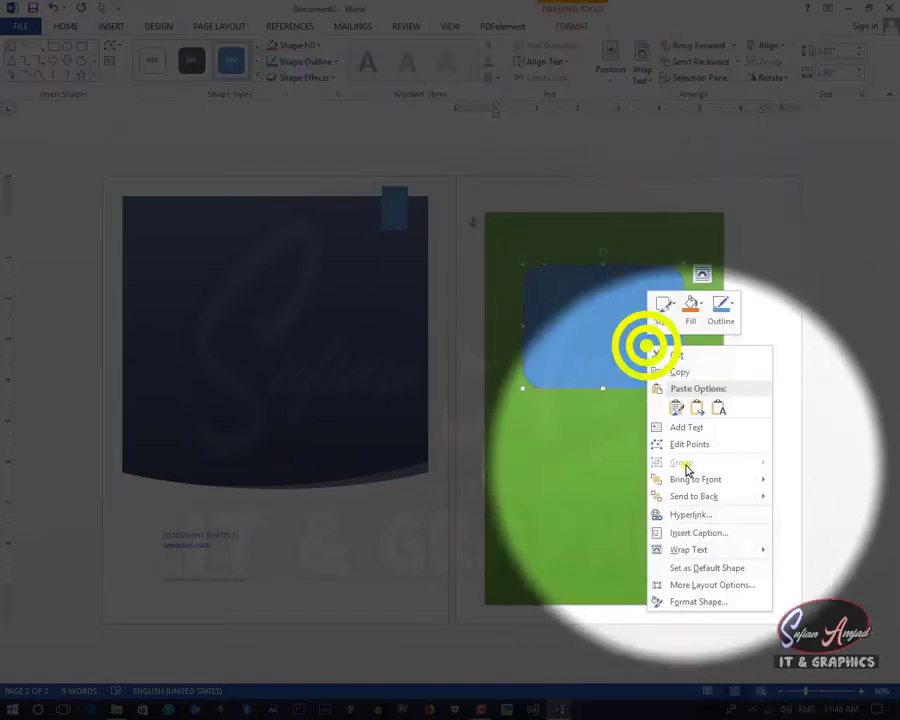
mouse_move(700, 496)
left_click(808, 530)
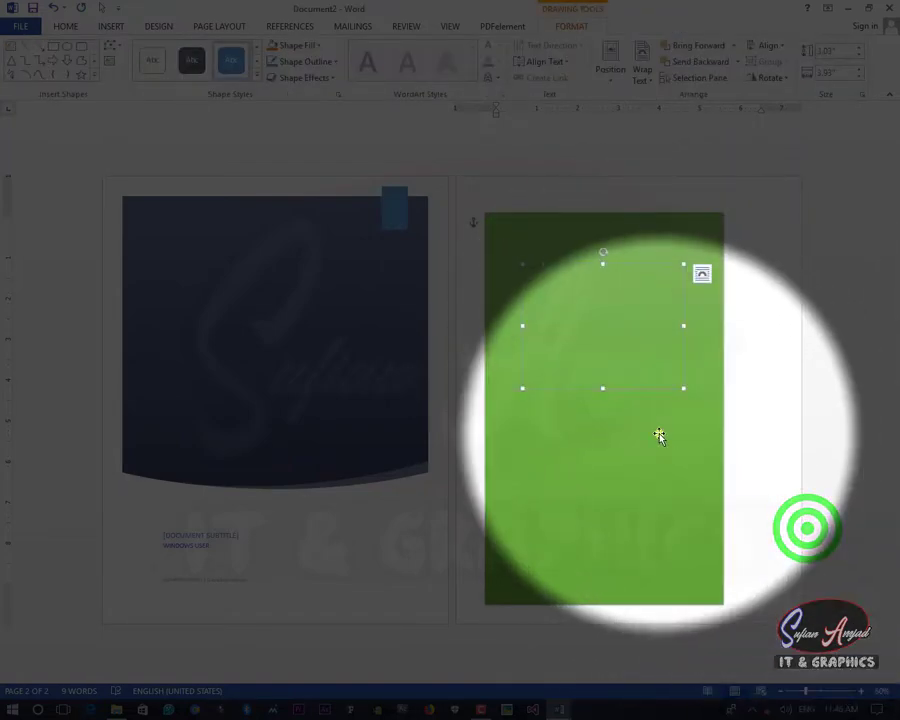
- Send the large green rectangle behind the text
right_click(658, 433)
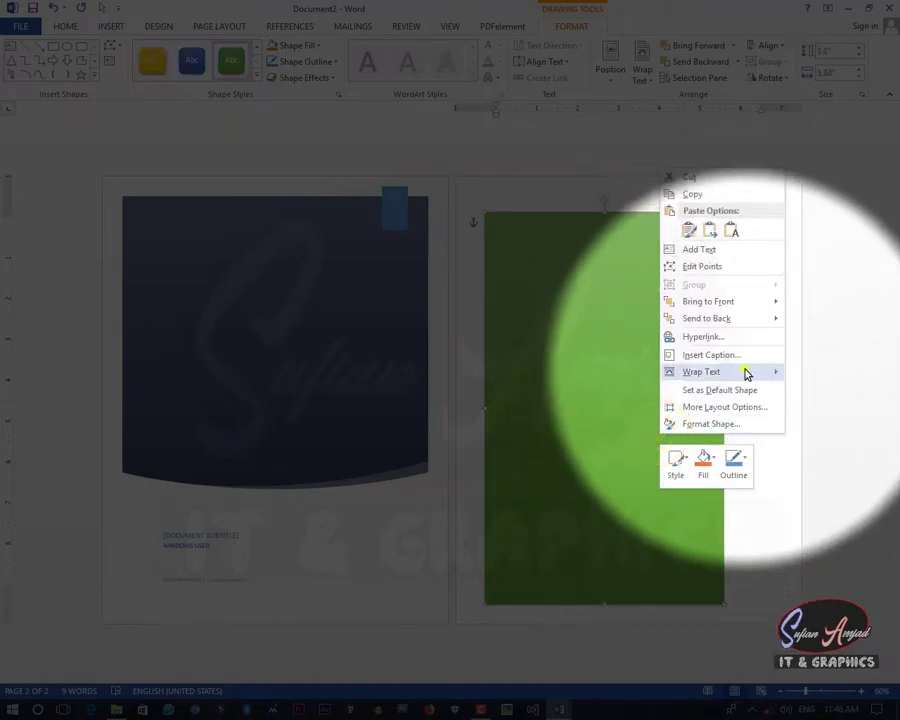
mouse_move(768, 322)
left_click(820, 353)
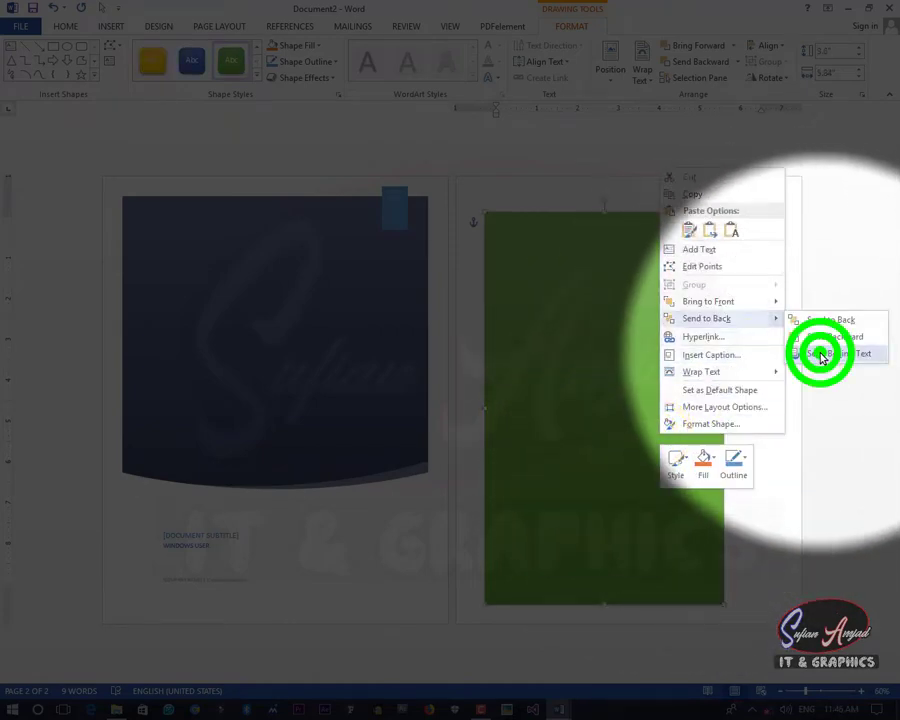
- Add the word "Book" at the start of the second page and enlarge it to 36 pt
left_click(743, 416)
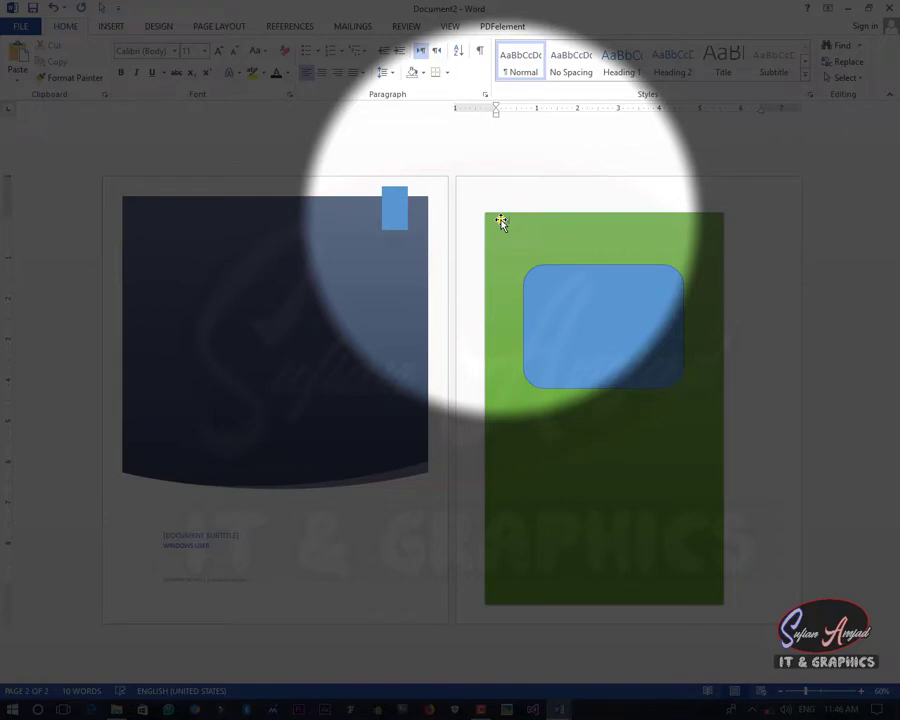
left_click(509, 220)
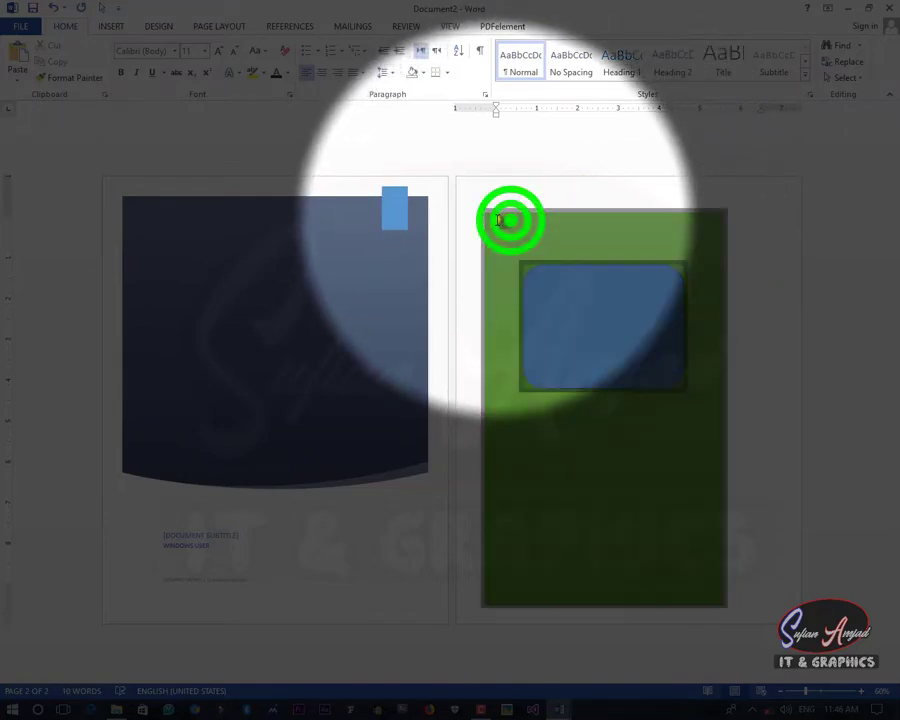
double_click(498, 220)
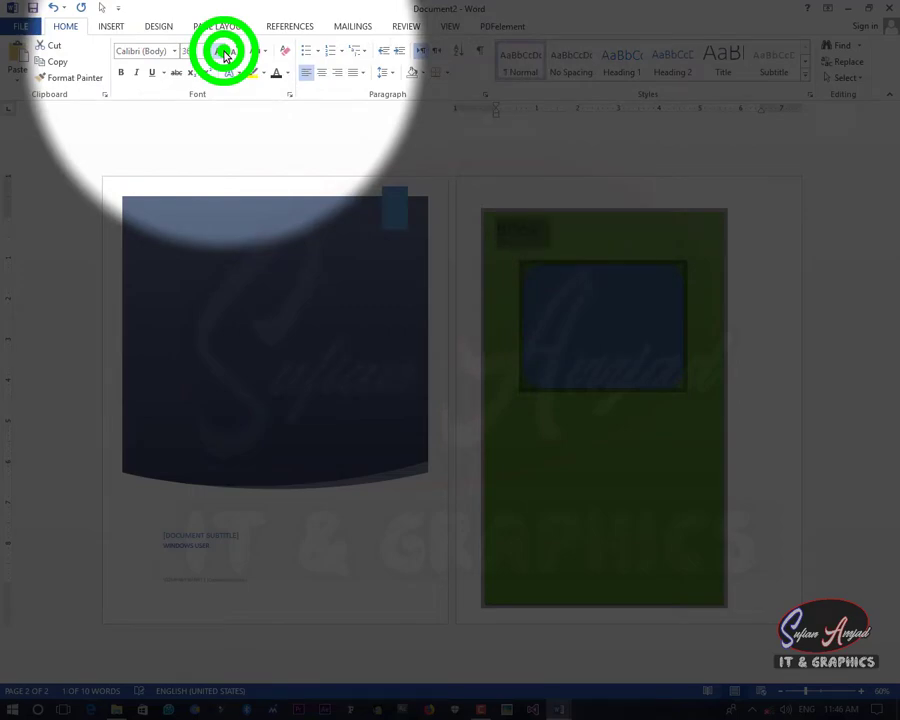
- Apply the white text effect with a blue outline to the word "Book"
left_click(236, 72)
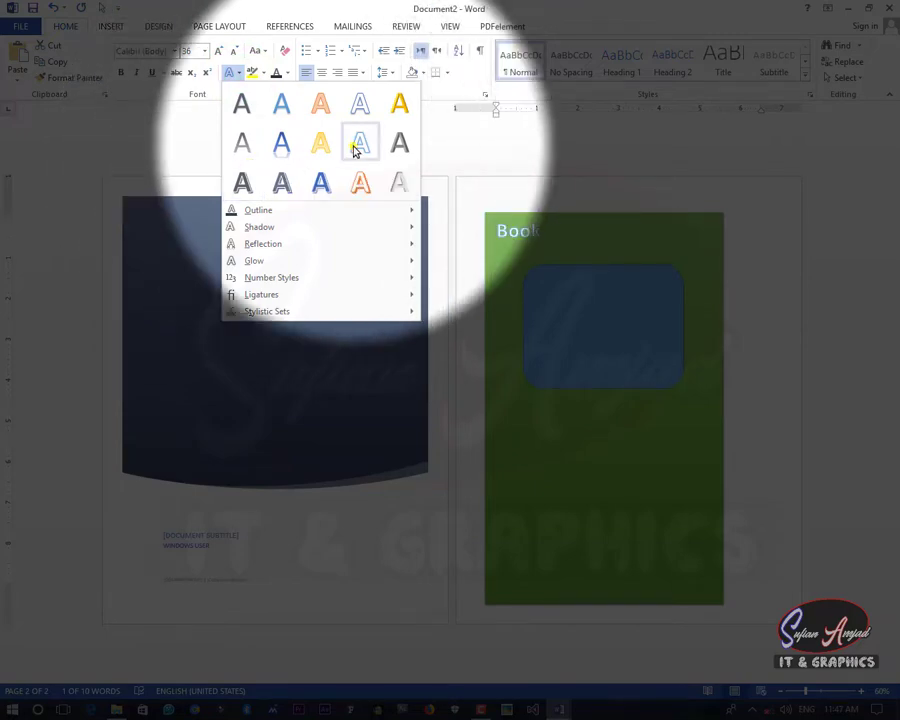
left_click(354, 148)
left_click(512, 235)
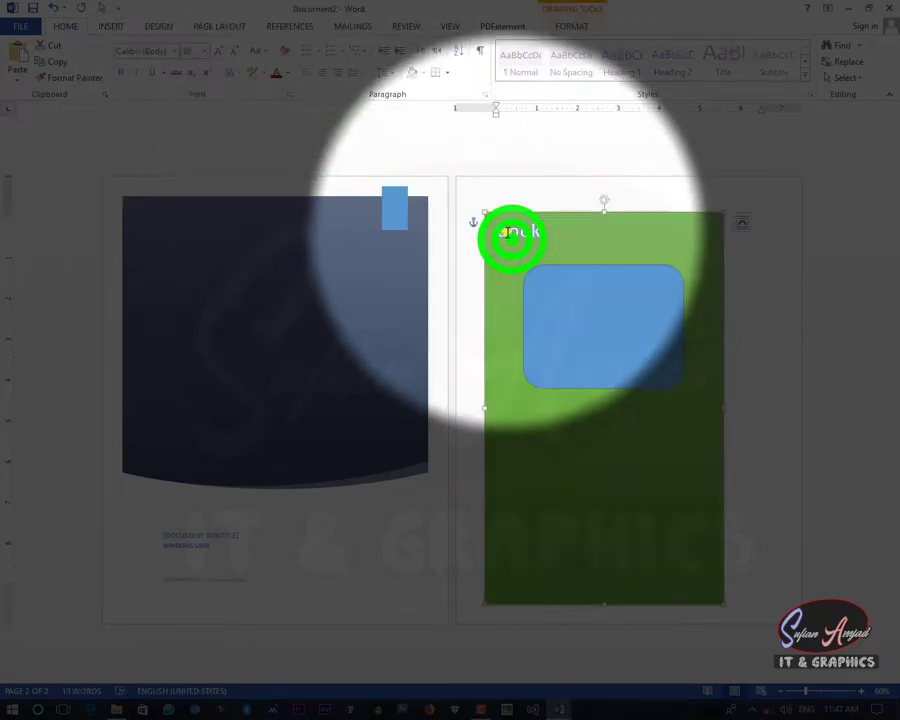
- Shift the word "Book" to the right on its line and send the green rectangle behind the text
key("Return")
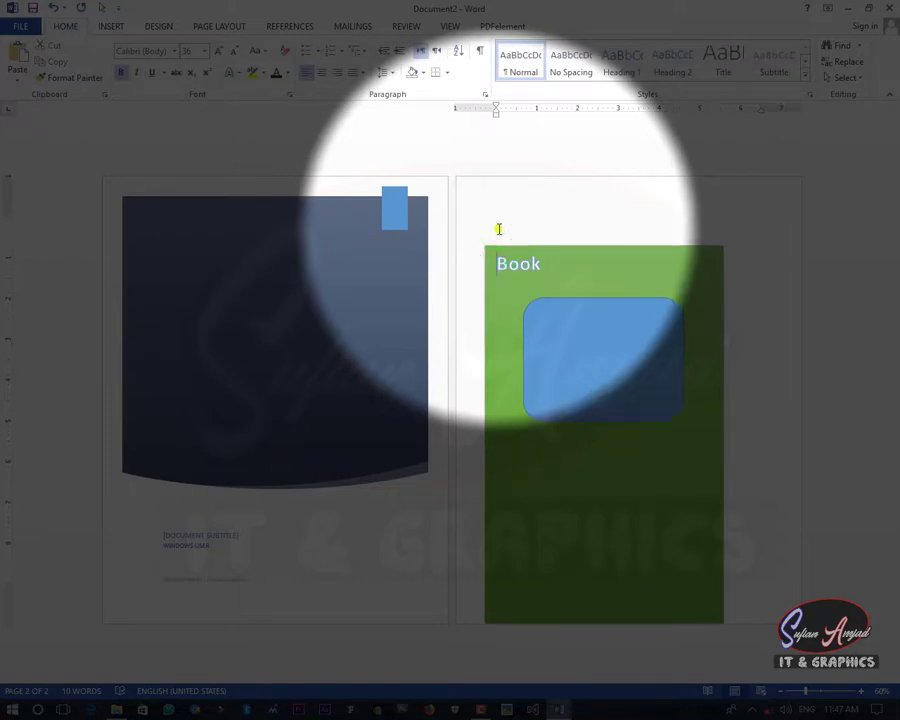
key("BackSpace")
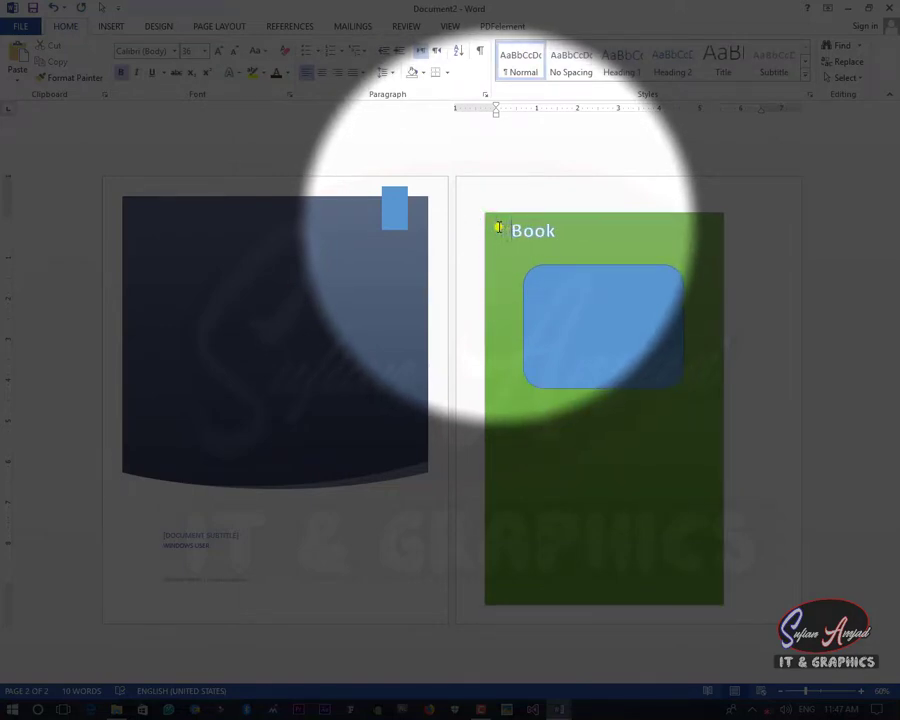
left_click(551, 271)
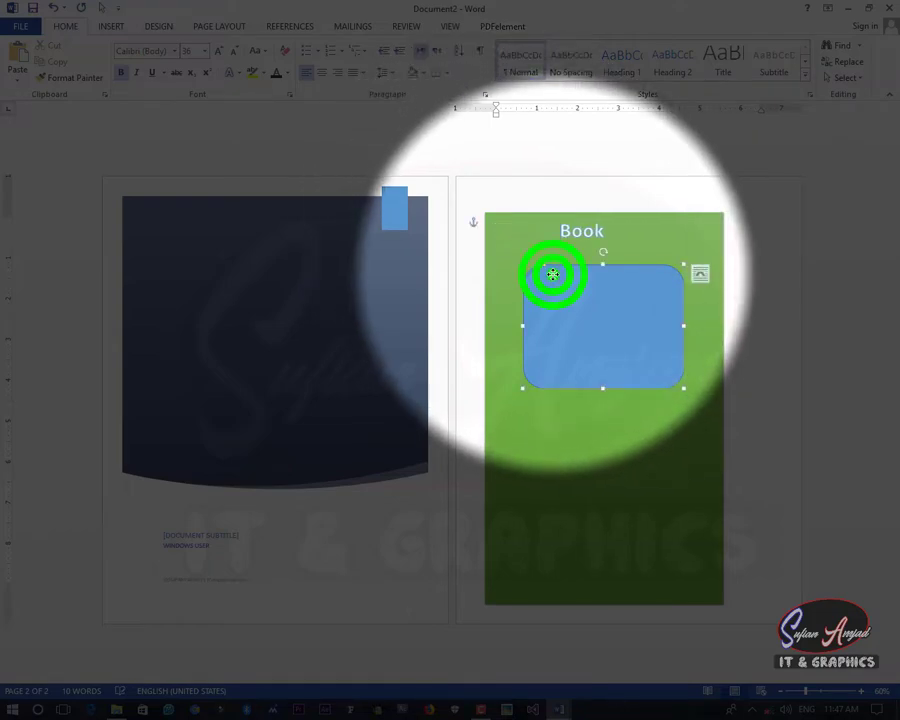
left_click(647, 246)
right_click(645, 239)
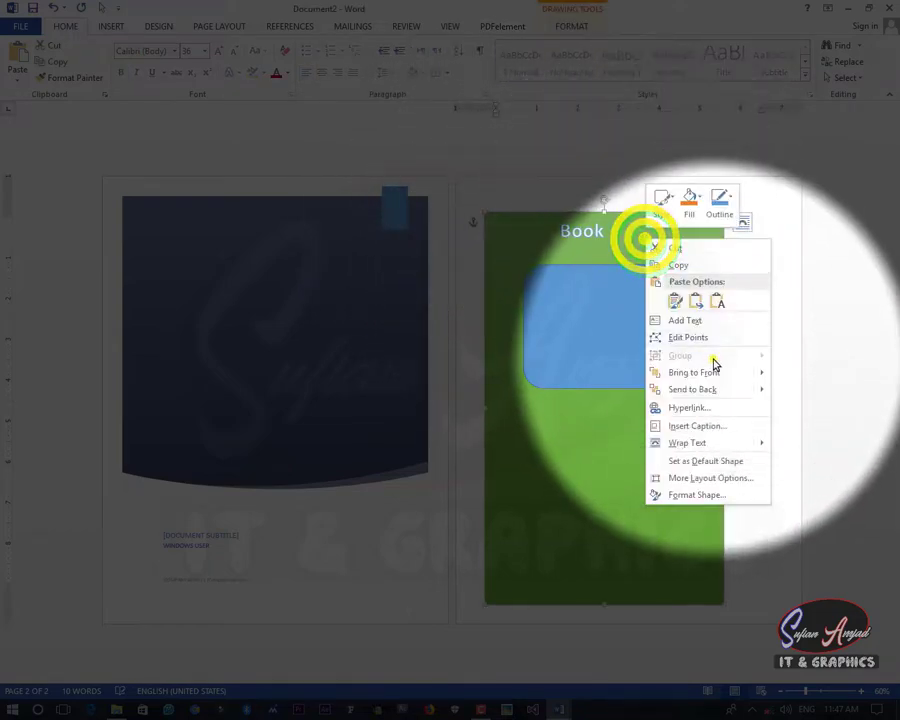
left_click(788, 418)
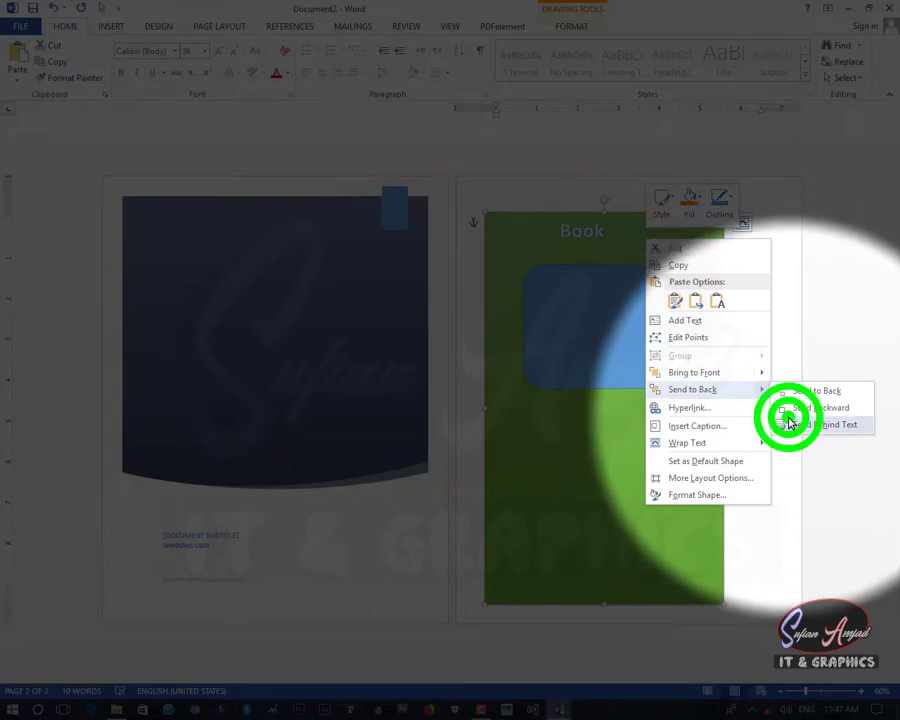
- Move the word "Book" down onto the blue rounded rectangle and enlarge it to 80 pt
double_click(601, 232)
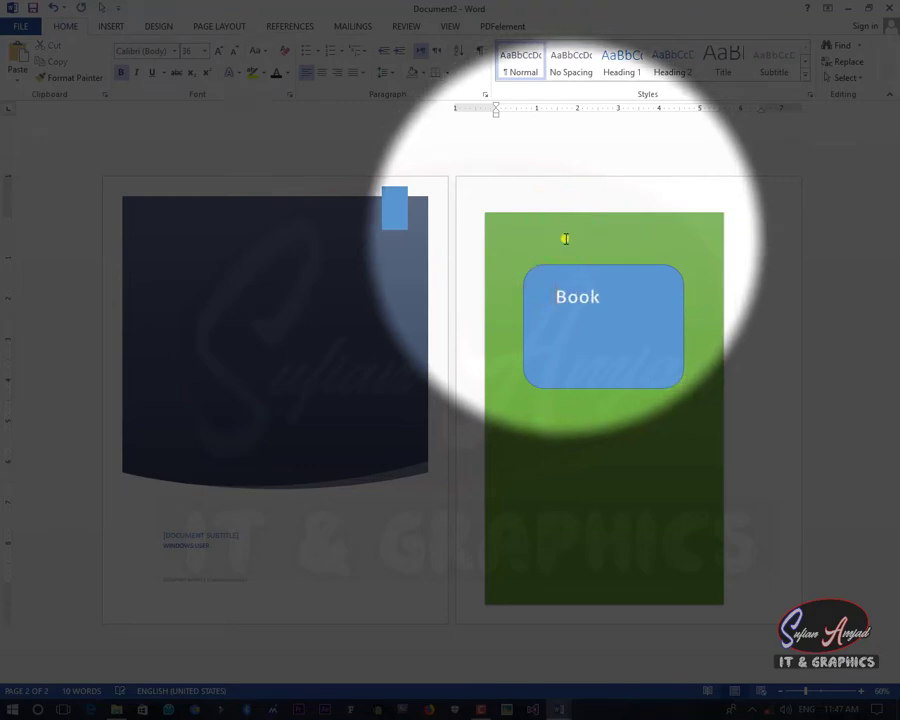
key("Return")
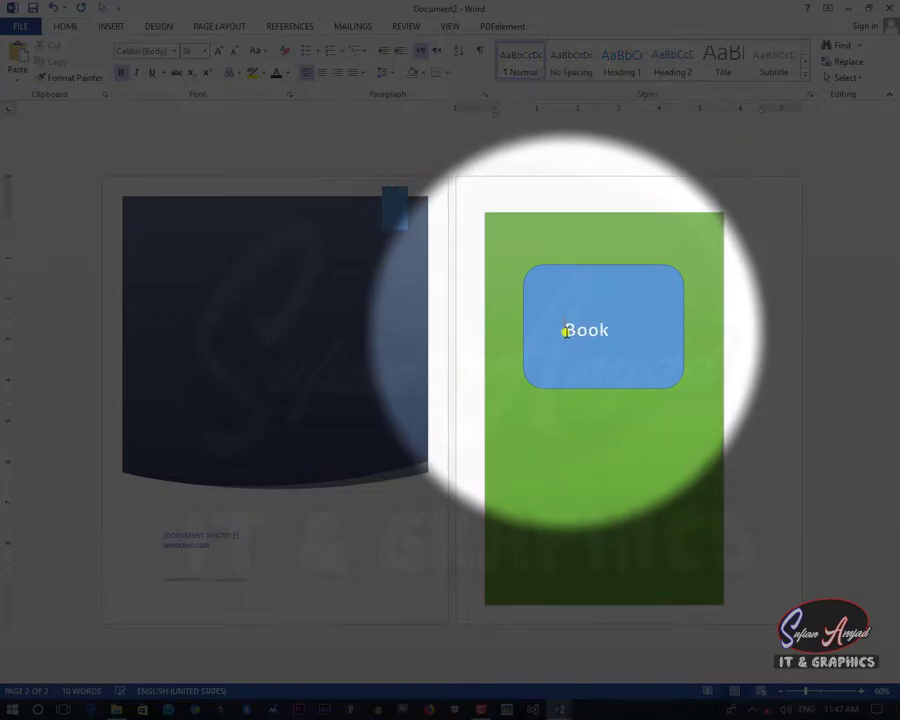
left_click_drag(565, 331, 606, 338)
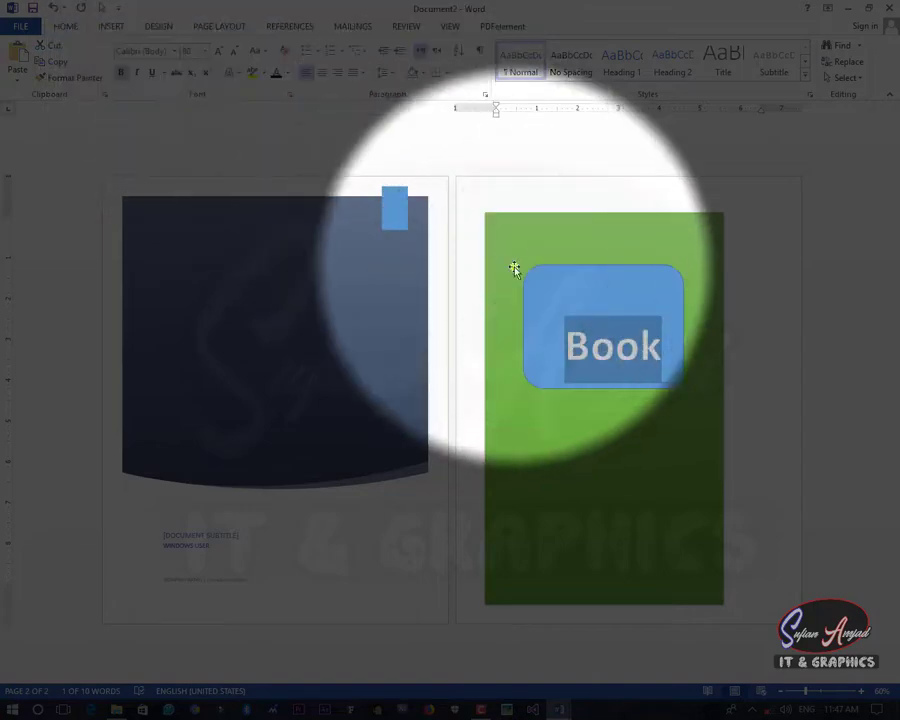
left_click(563, 298)
left_click(568, 346)
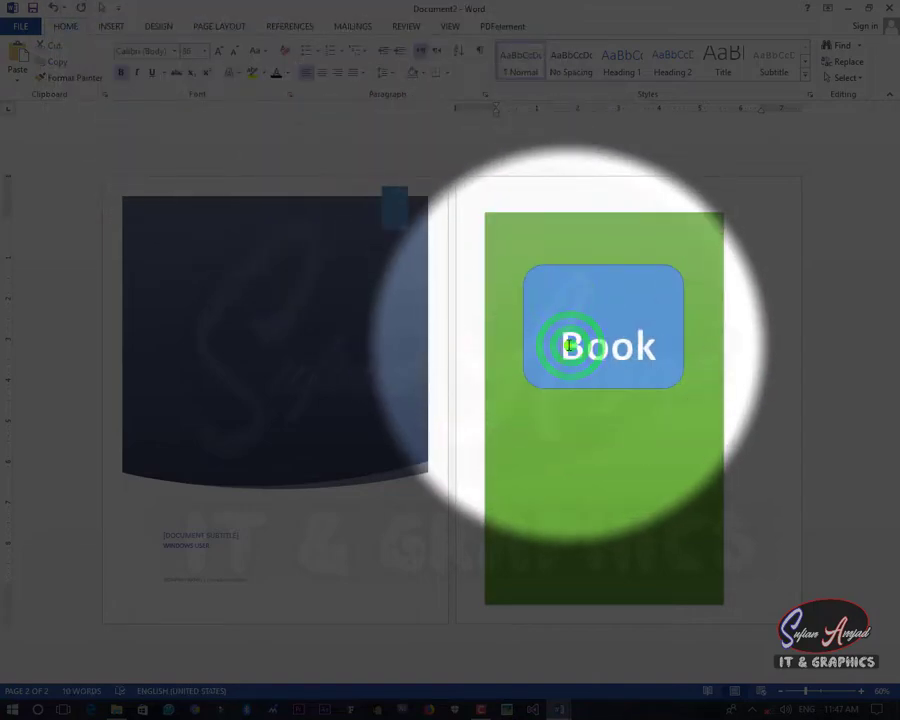
left_click_drag(562, 334, 547, 305)
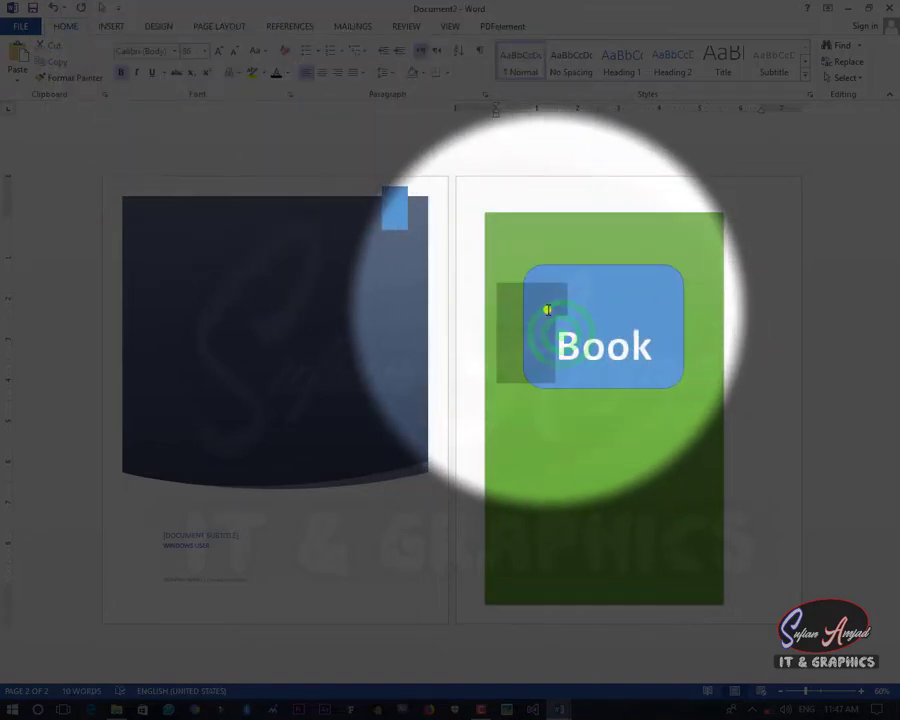
key("Delete")
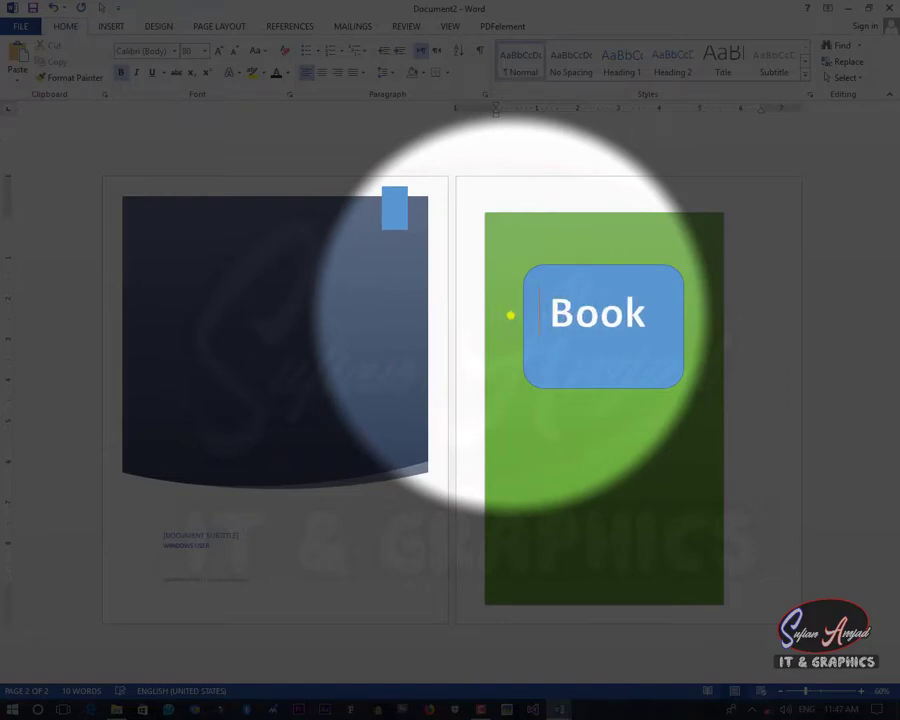
- Reposition the blue rounded rectangle so that it is centred behind the word "Book"
left_click(640, 355)
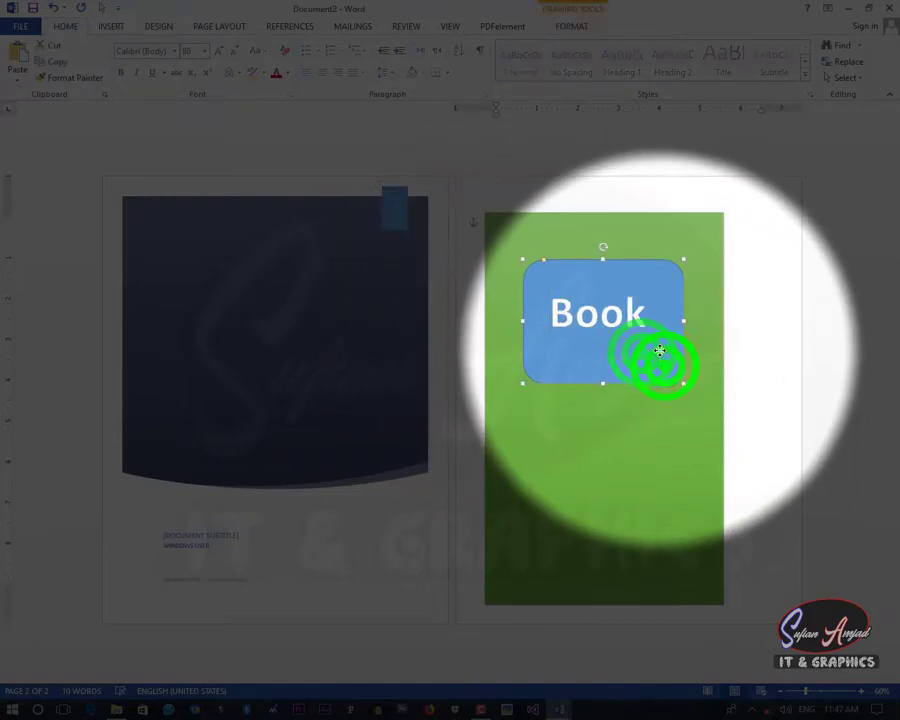
left_click_drag(659, 350, 657, 349)
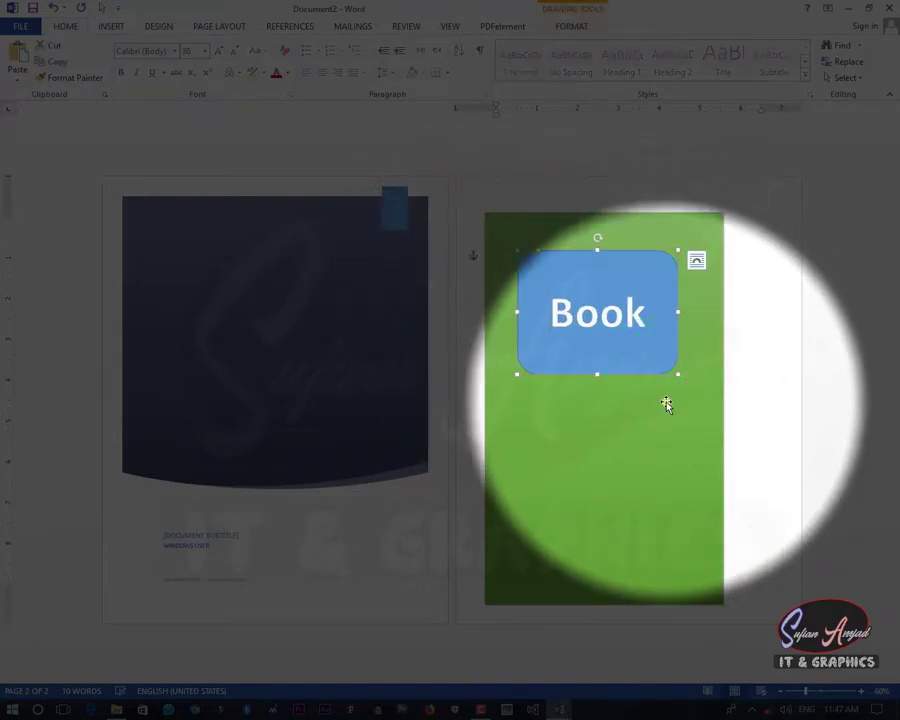
left_click(778, 450)
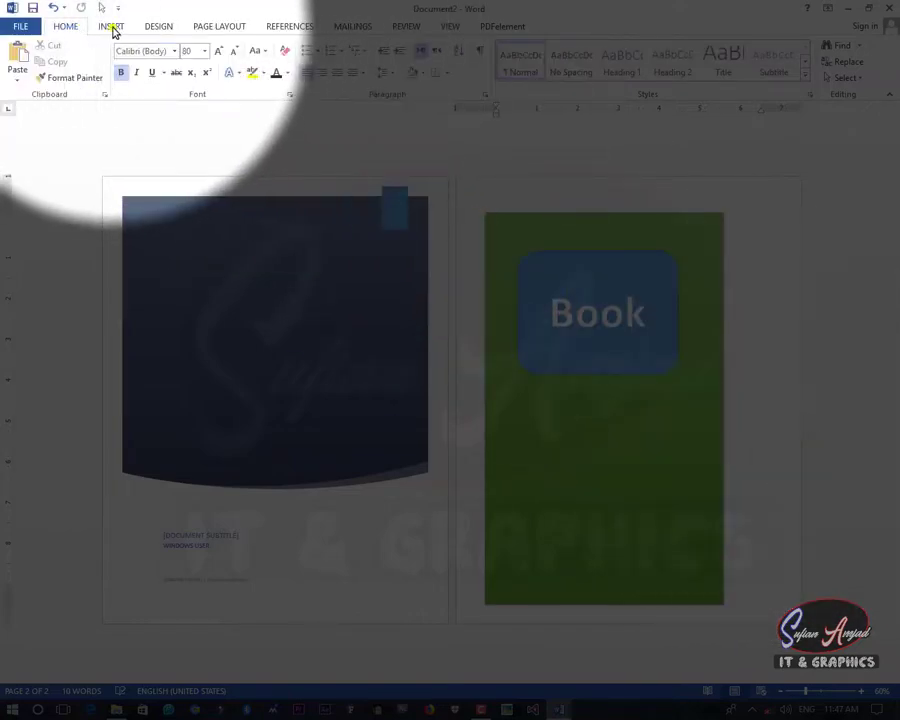
- Draw an isosceles triangle about 3.93" high and 3.48" wide overlapping the green rectangle's right edge
left_click(112, 25)
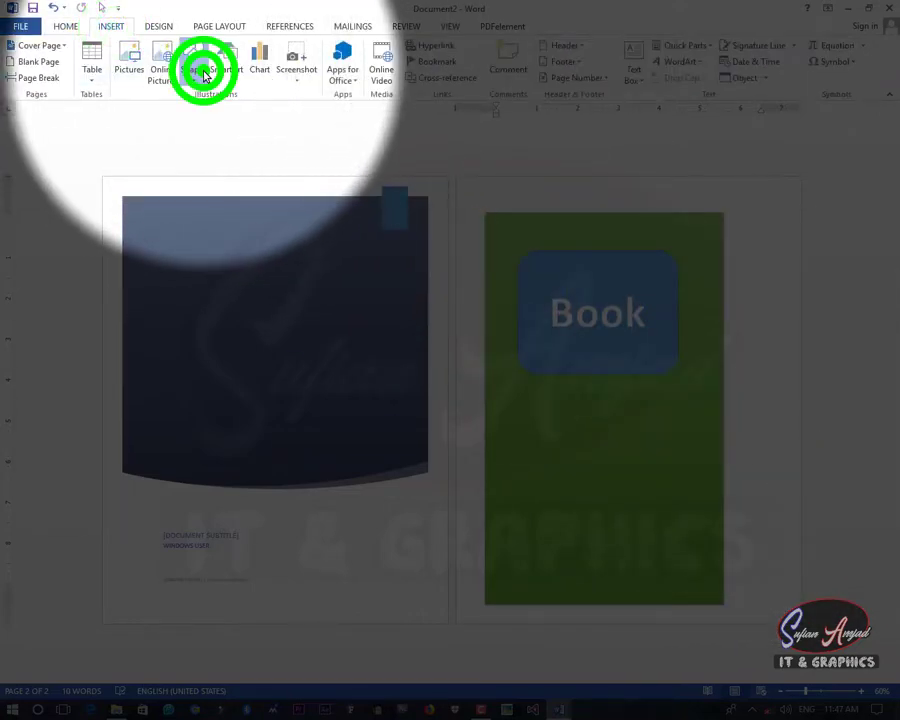
left_click(204, 76)
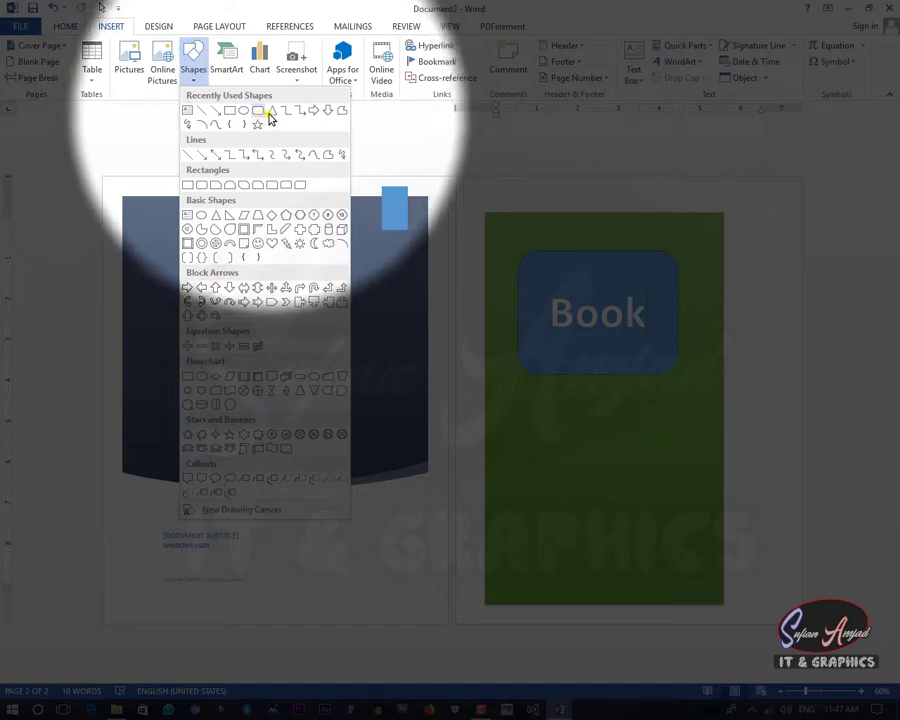
left_click(268, 117)
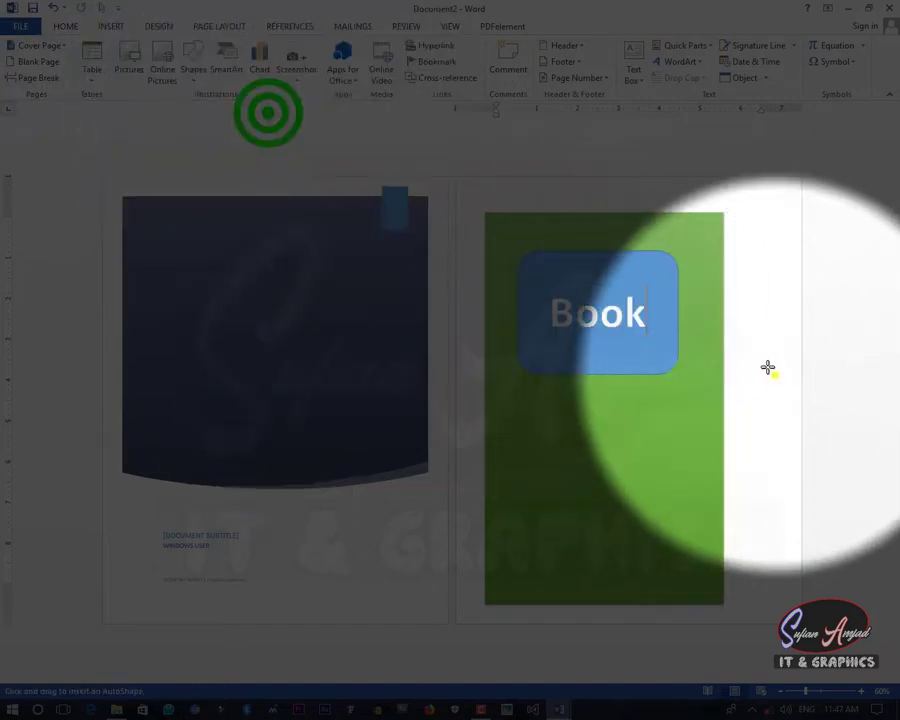
left_click(755, 345)
left_click_drag(781, 373, 805, 437)
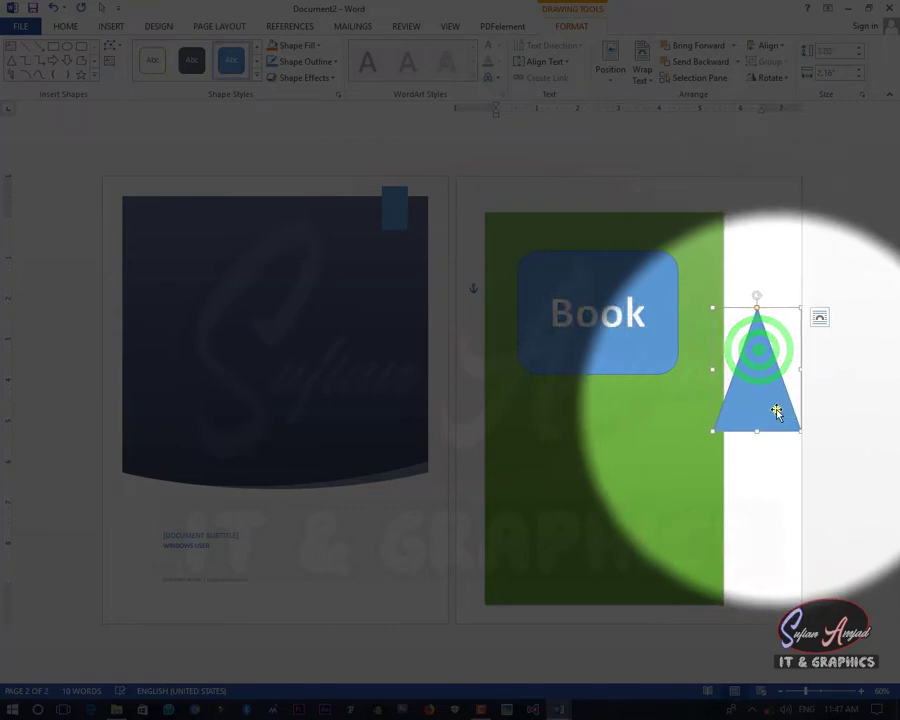
left_click_drag(711, 370, 649, 464)
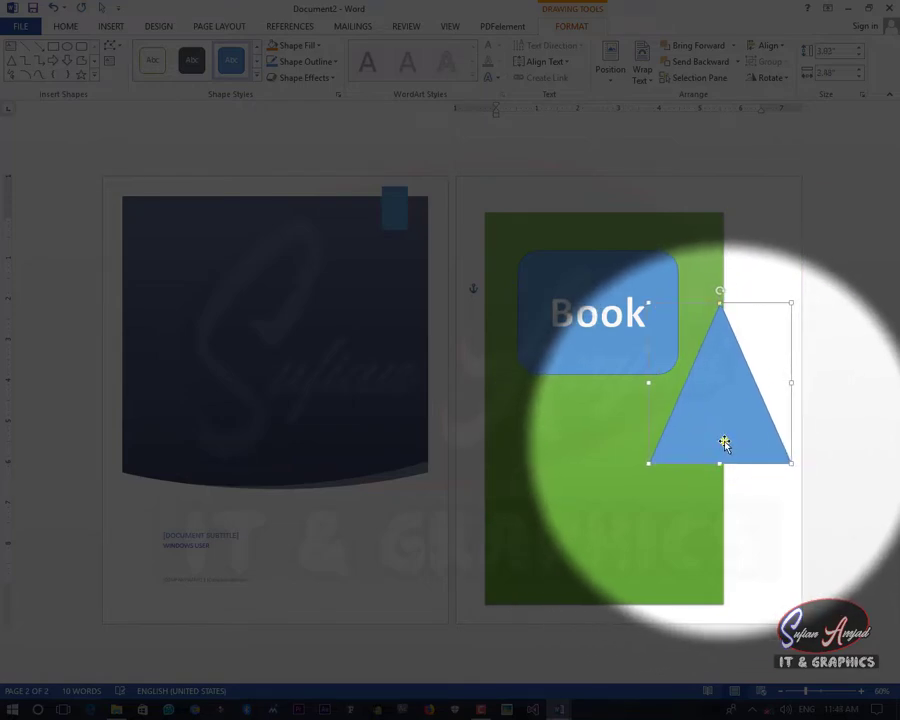
left_click(741, 532)
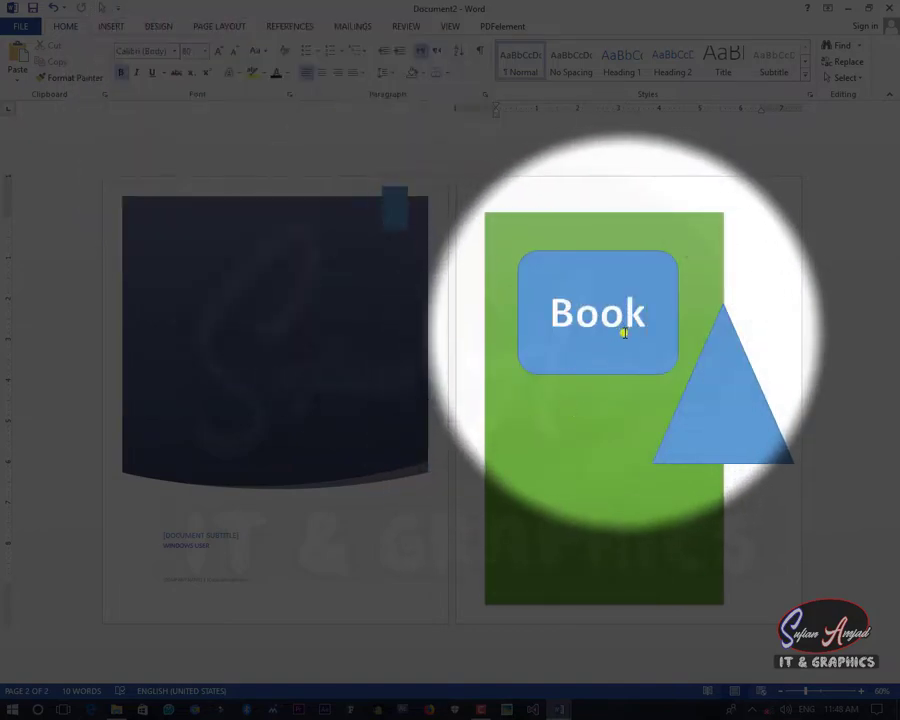
- Bring the blue triangle in front of the text
left_click(571, 421)
left_click(645, 330)
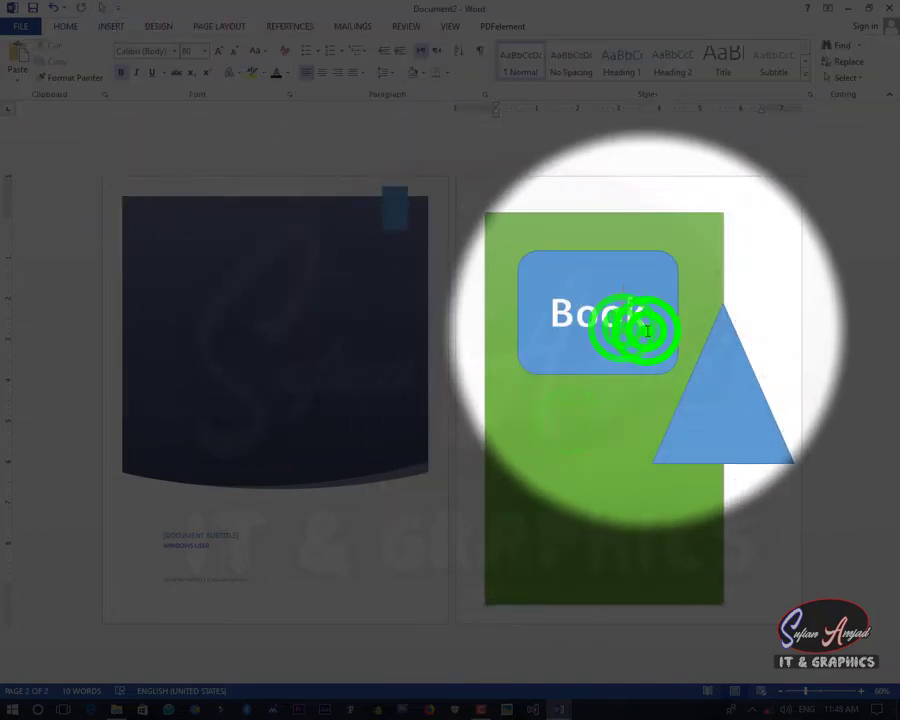
left_click(683, 396)
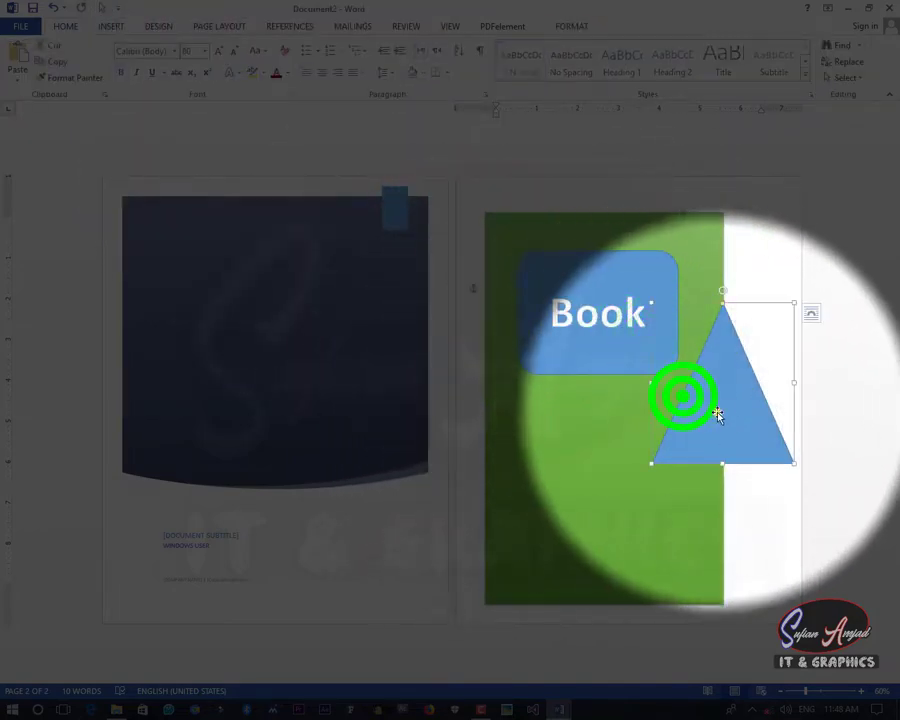
right_click(735, 422)
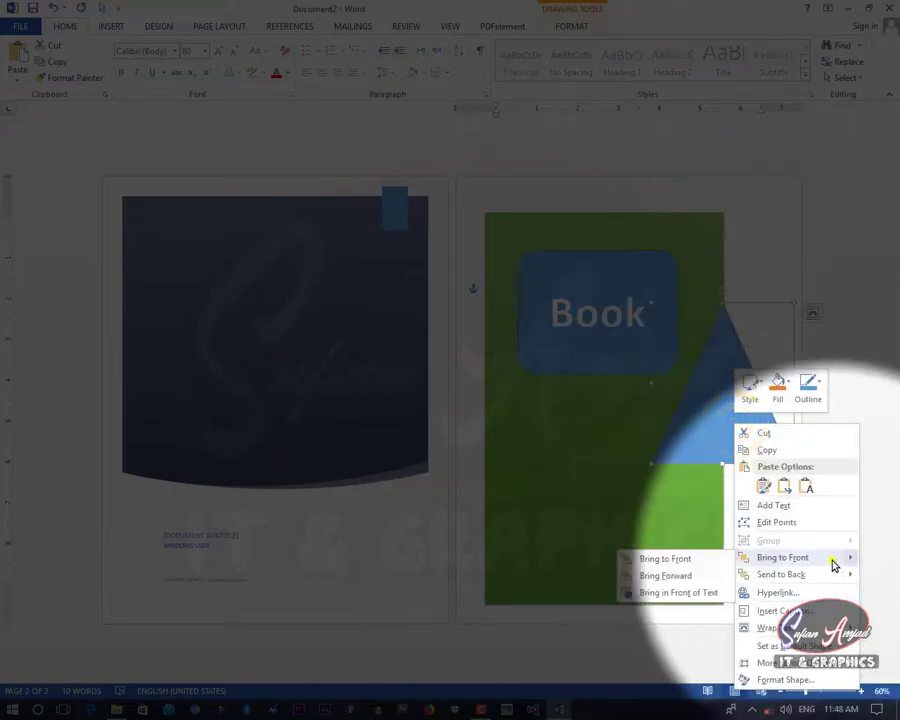
left_click(690, 591)
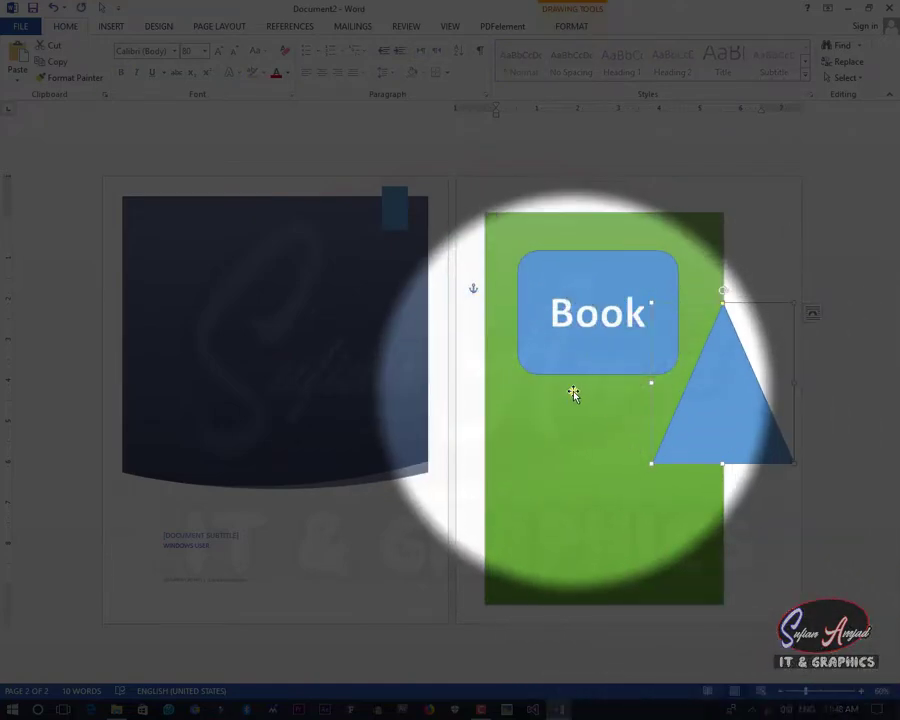
- Add the text "MCQs" below "Book", shifted over to the triangle, and send the triangle behind the text
left_click(573, 396)
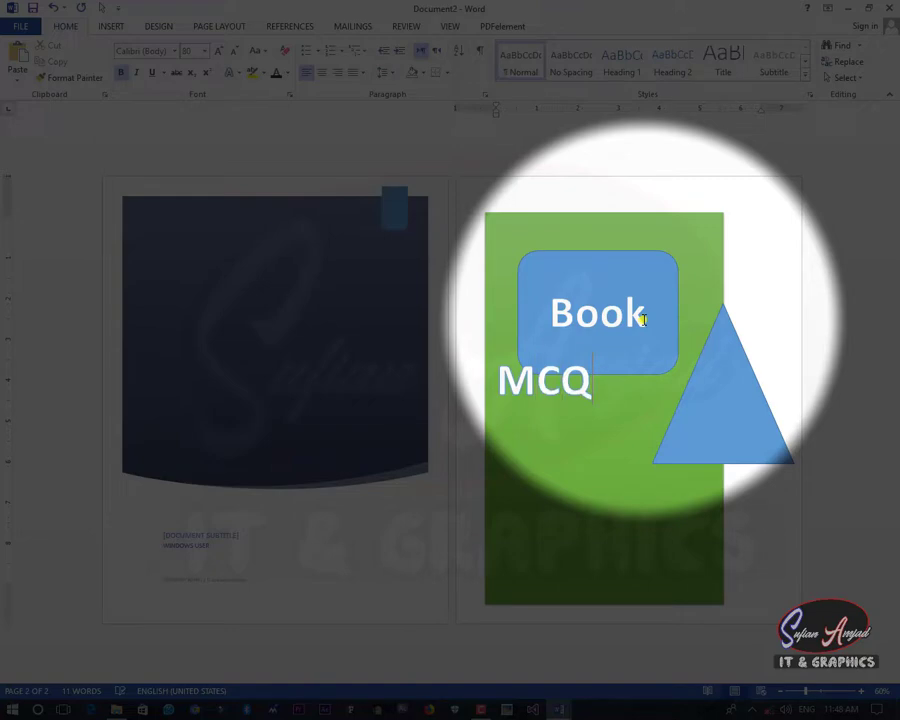
left_click(503, 378)
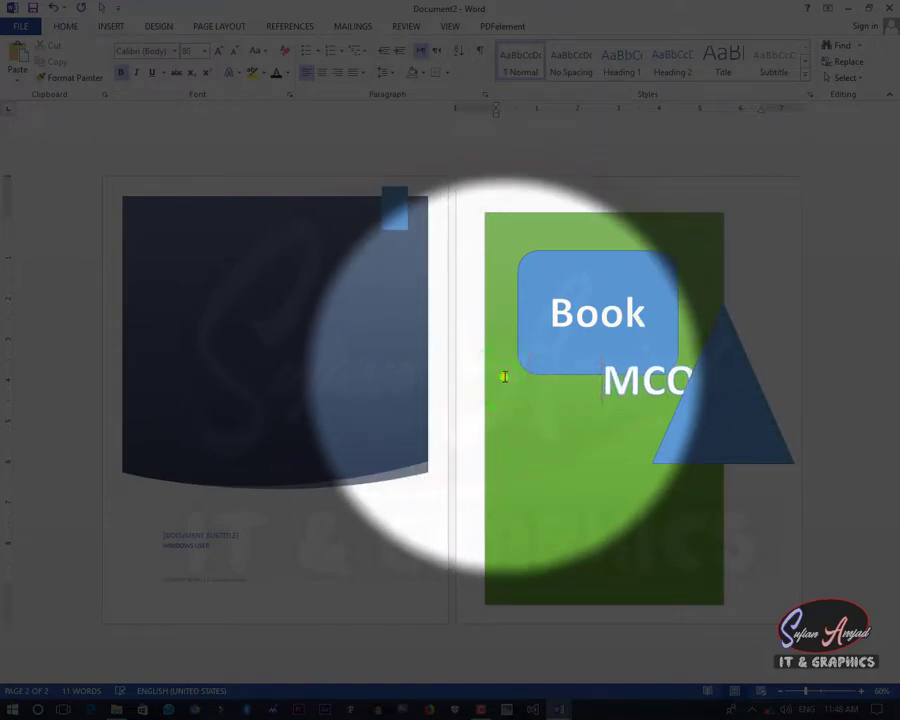
right_click(720, 408)
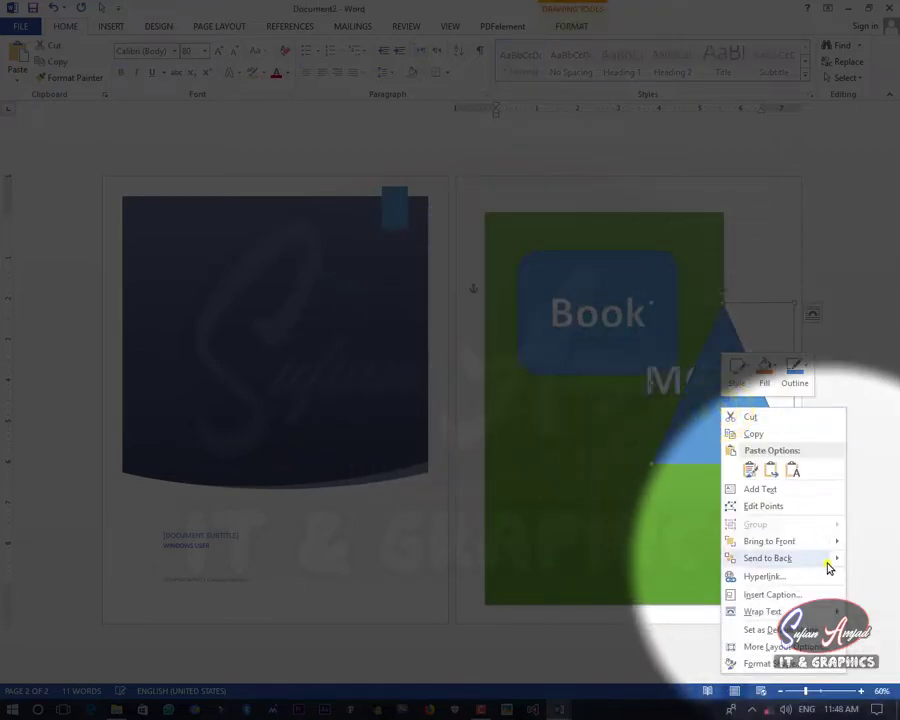
mouse_move(737, 566)
left_click(703, 590)
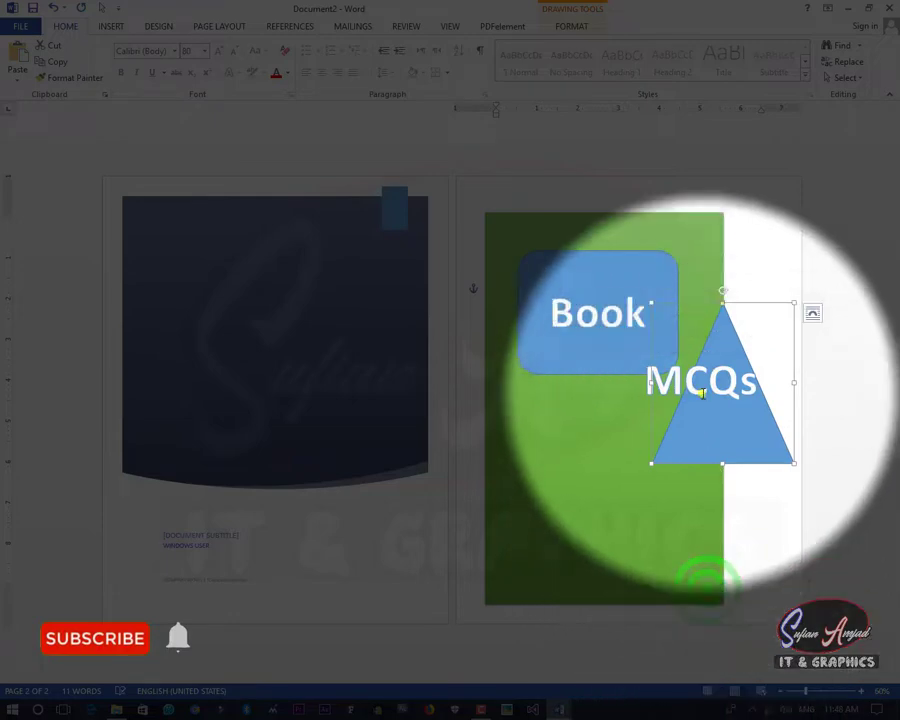
- Reduce the text "MCQs" to 48 pt and move it down into the lower part of the triangle
left_click(640, 377)
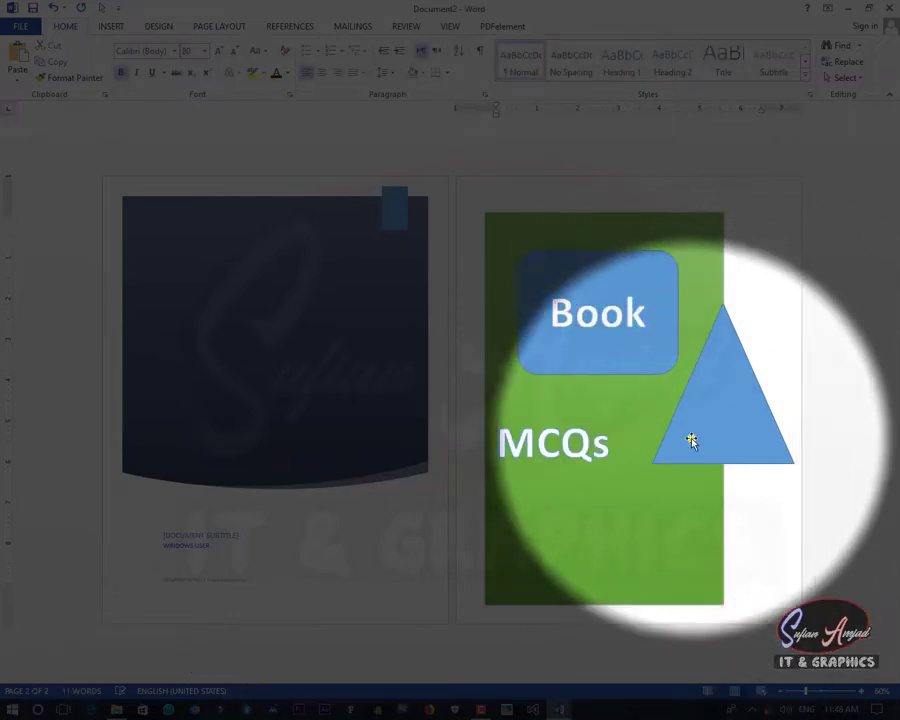
double_click(606, 445)
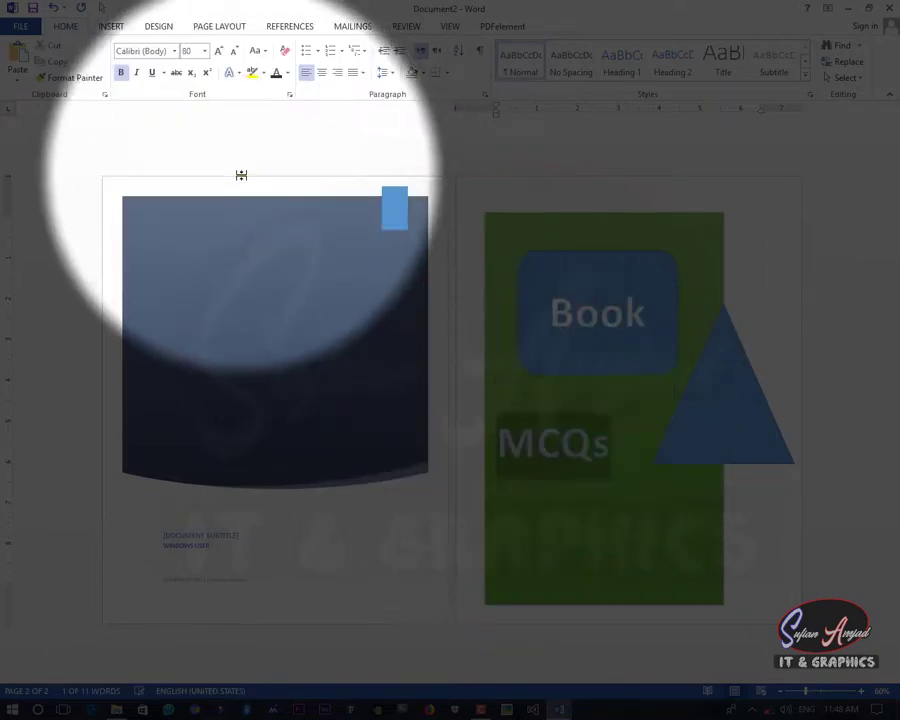
left_click(233, 54)
left_click(233, 54)
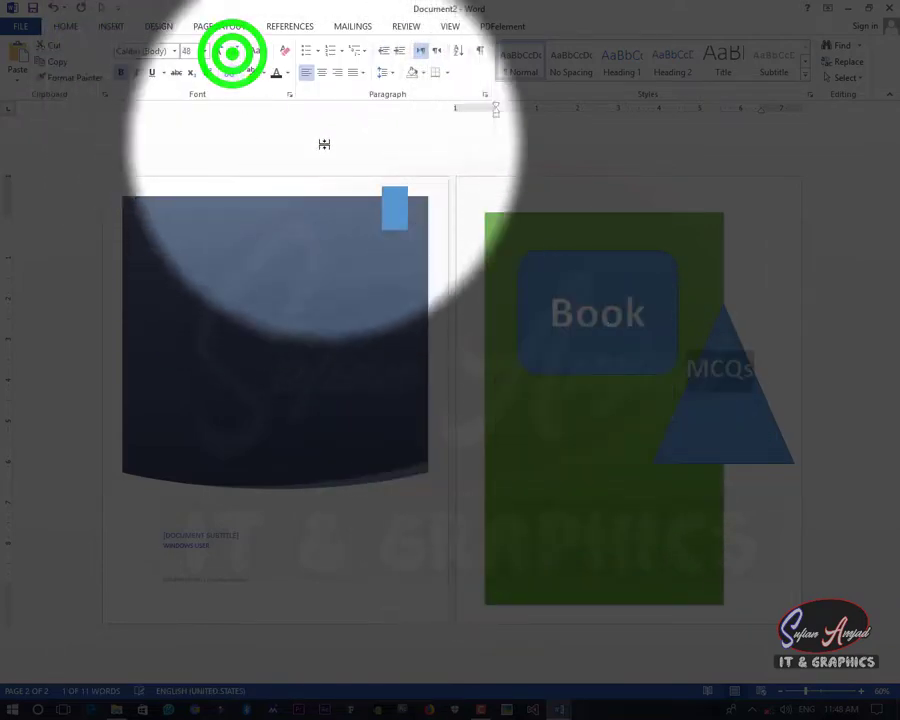
left_click(684, 367)
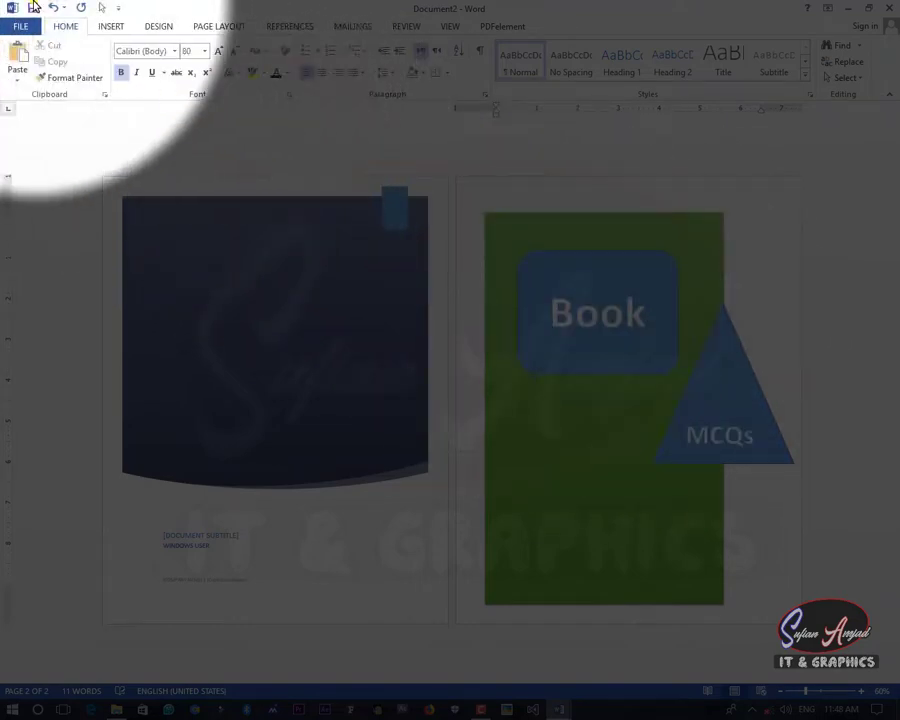
- Review the built-in cover page gallery and its options for getting, removing and saving cover pages
left_click(108, 25)
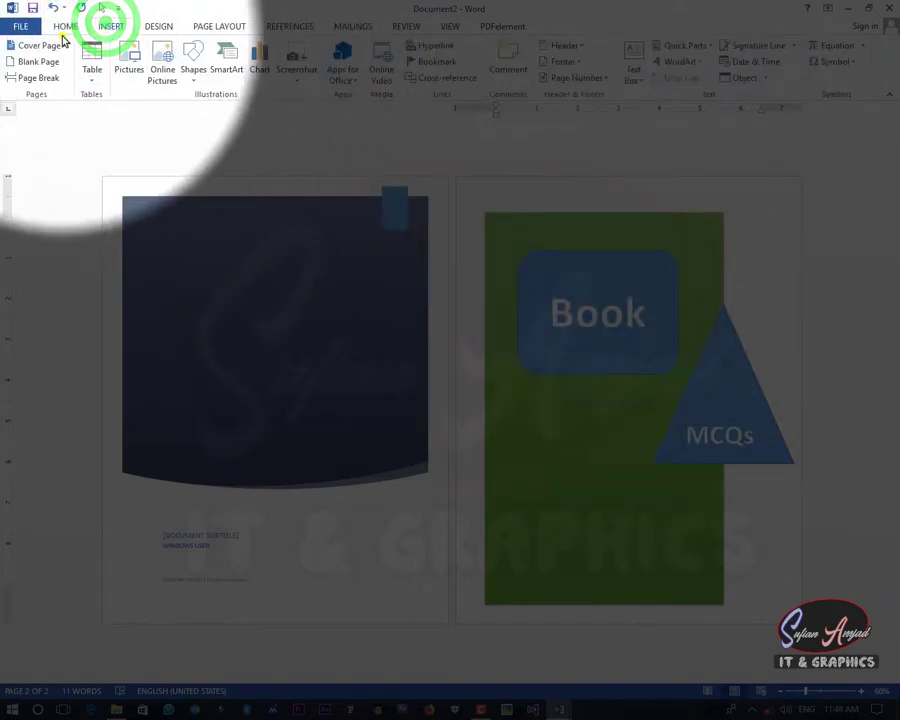
left_click(55, 45)
scroll(210, 290, "down", 5)
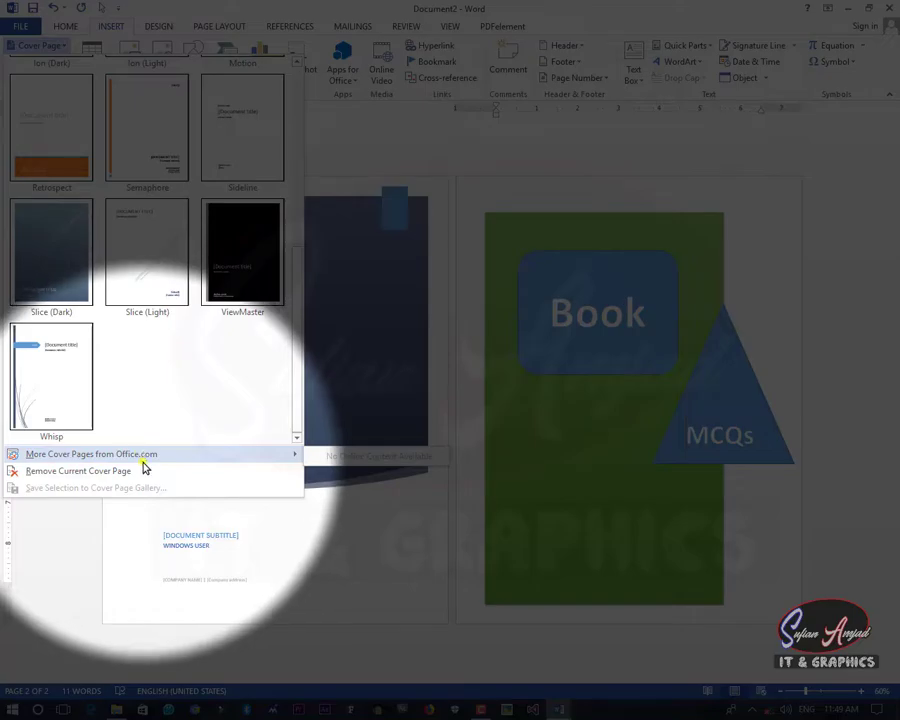
left_click(388, 523)
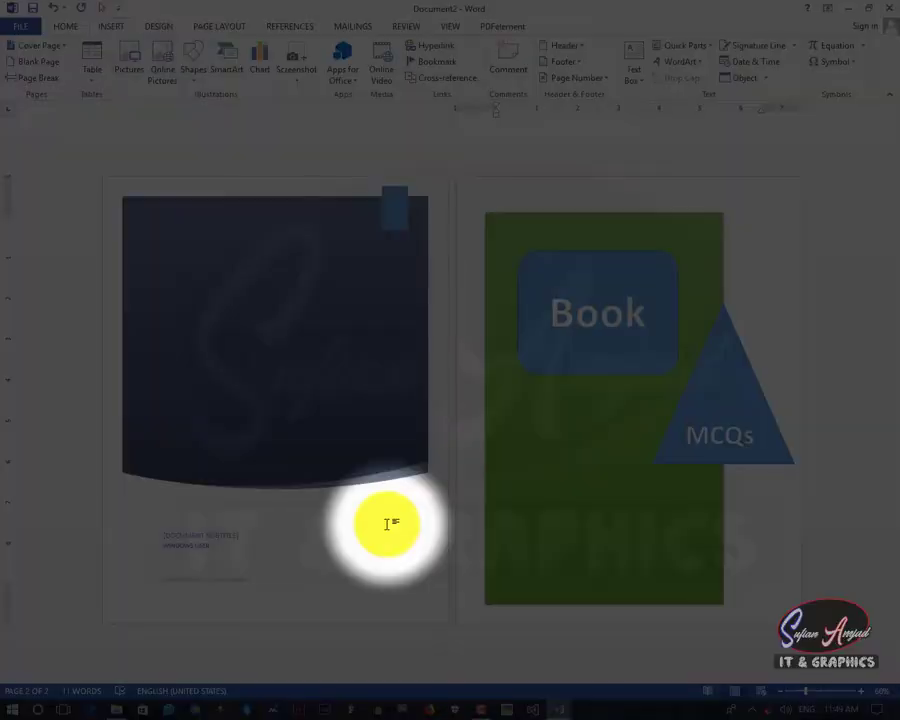
- Insert a blank page after the custom cover design, check the resulting pages, and undo the insertion
left_click(36, 66)
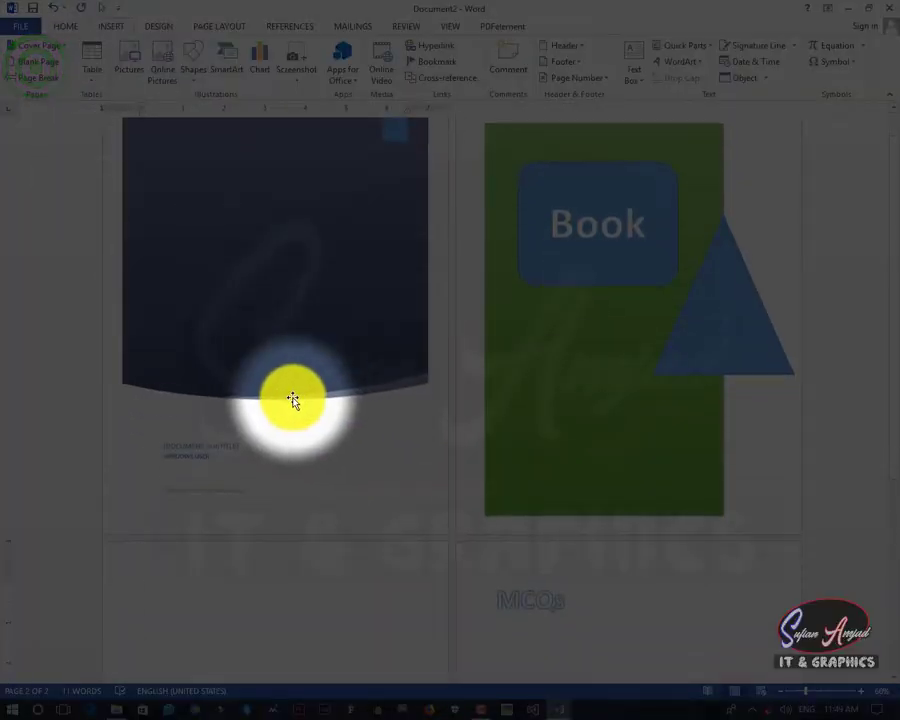
scroll(326, 433, "down", 2)
scroll(332, 440, "up", 2)
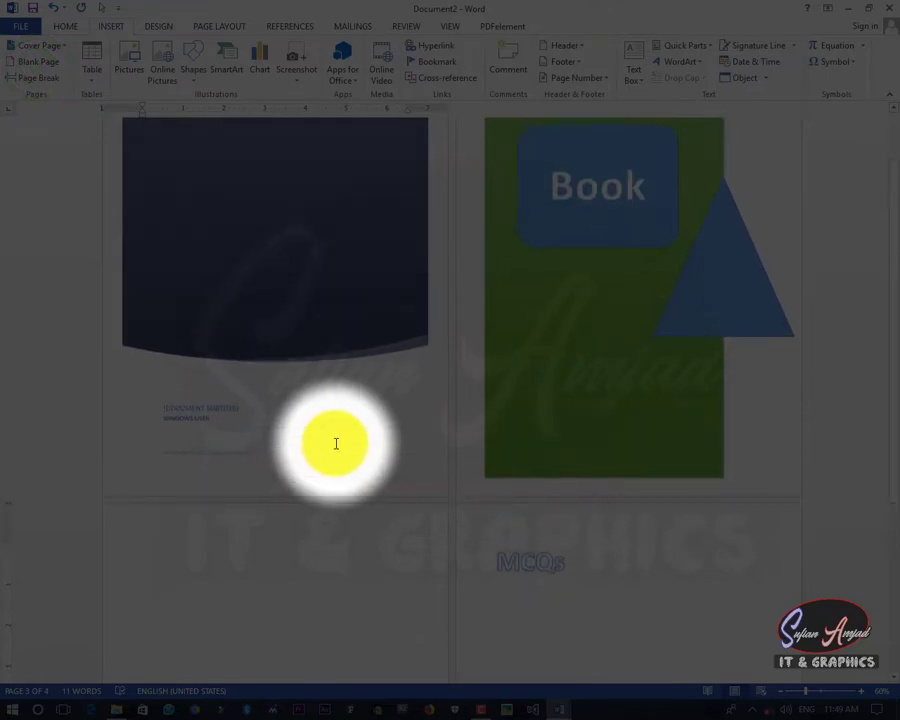
scroll(334, 440, "down", 2)
scroll(416, 429, "up", 2)
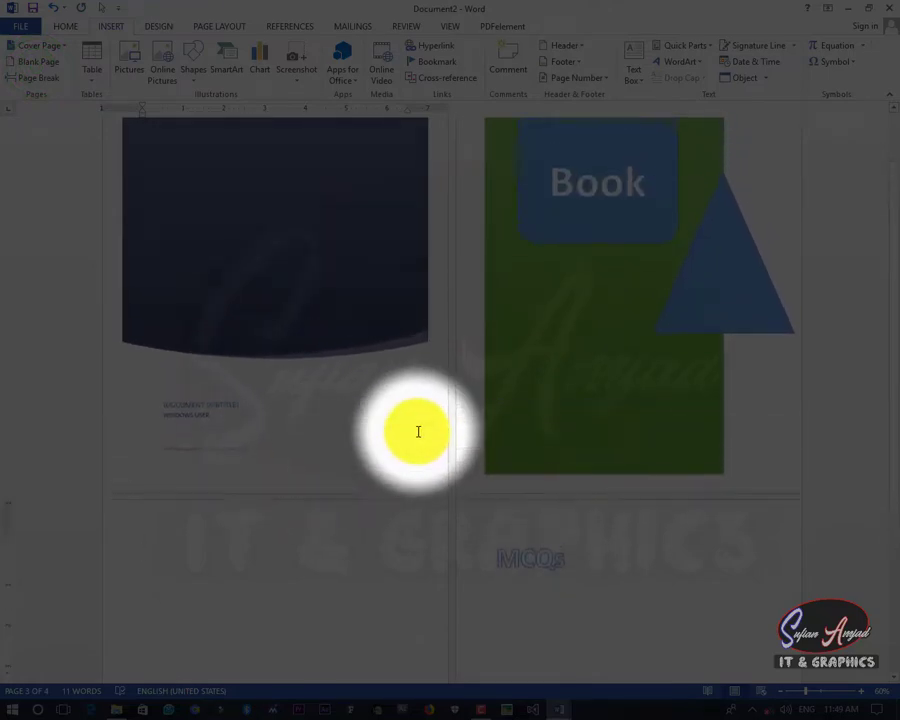
key("ctrl+z")
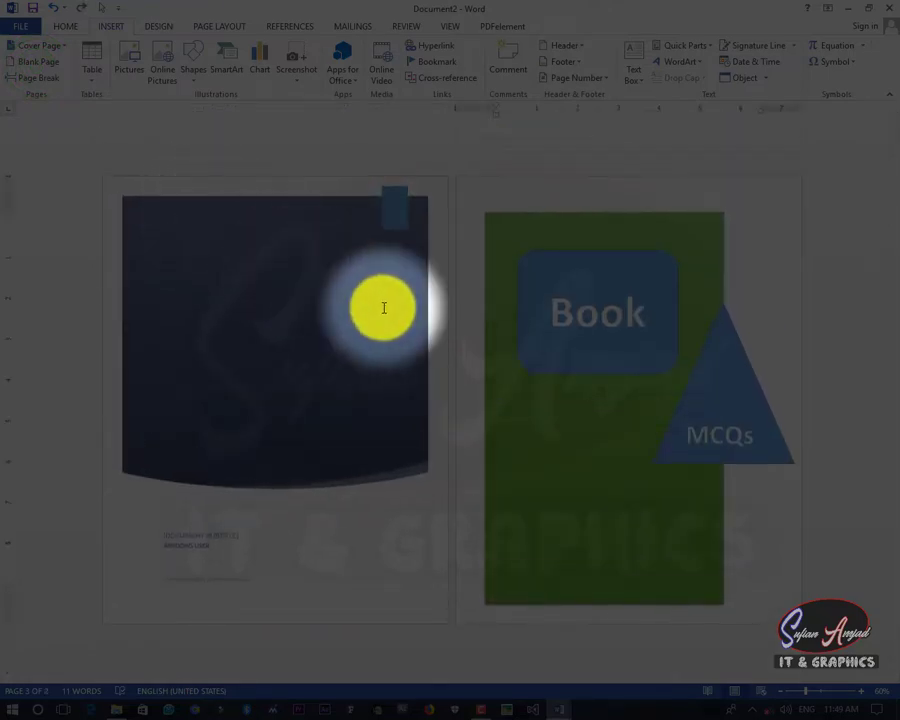
- Insert two blank pages between the custom cover and the "MCQs" text
left_click(16, 66)
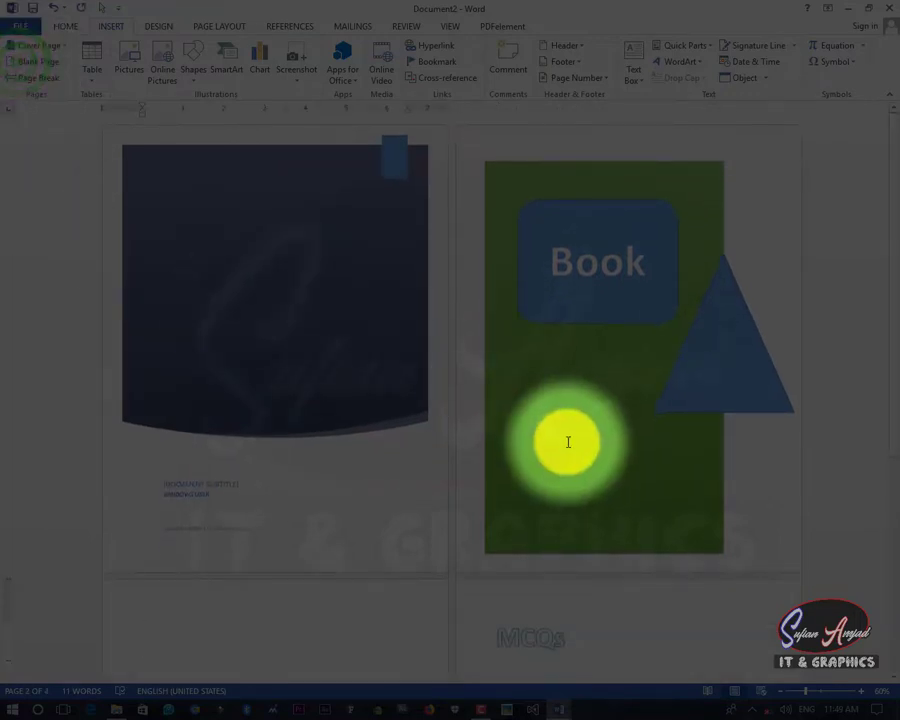
scroll(528, 446, "down", 3)
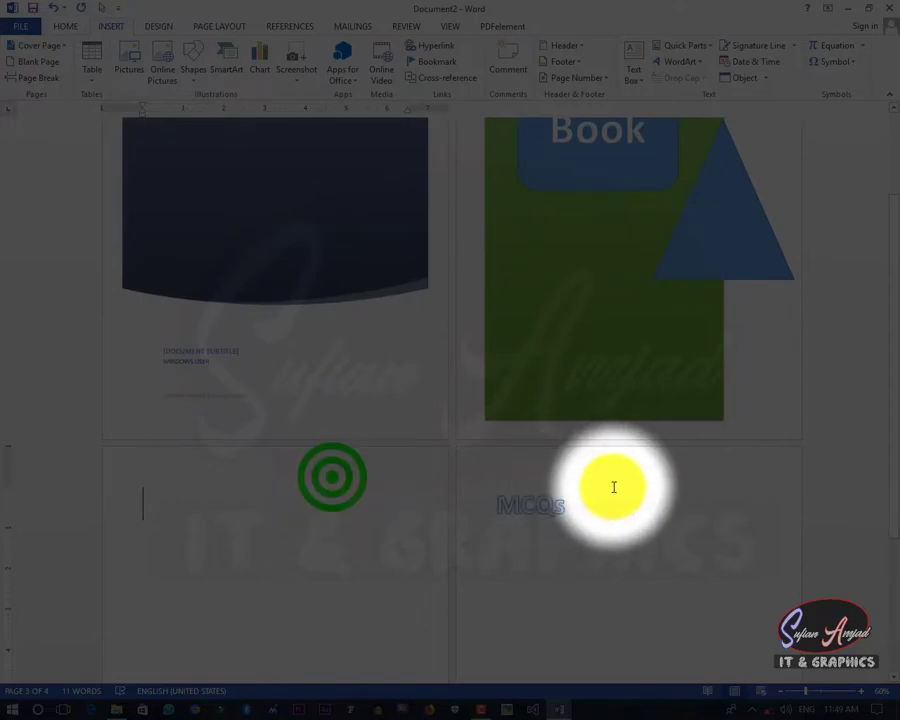
scroll(612, 486, "down", 5)
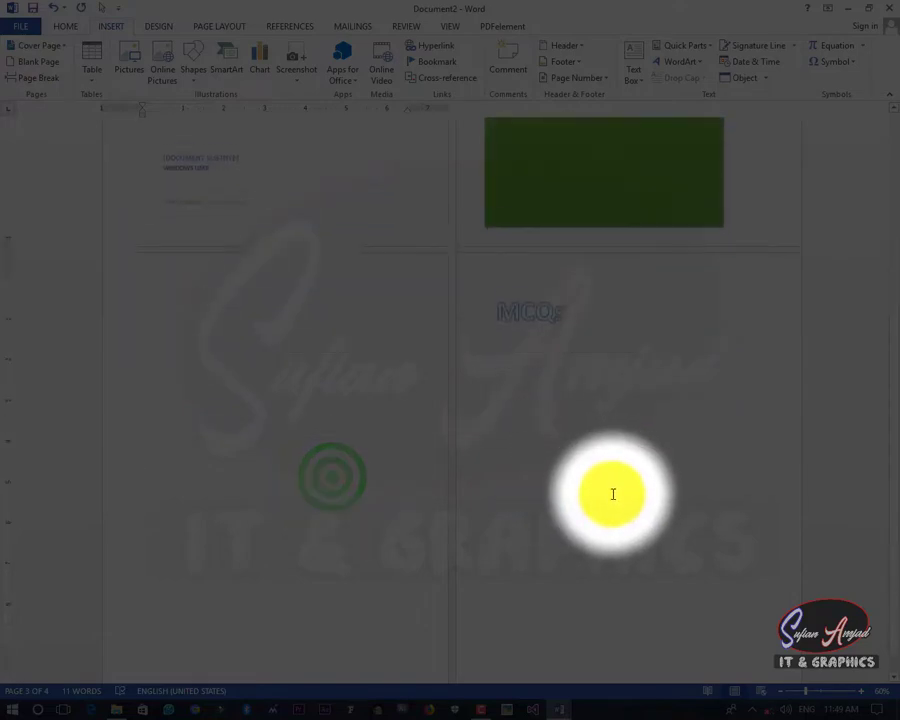
left_click(44, 66)
scroll(367, 358, "down", 3)
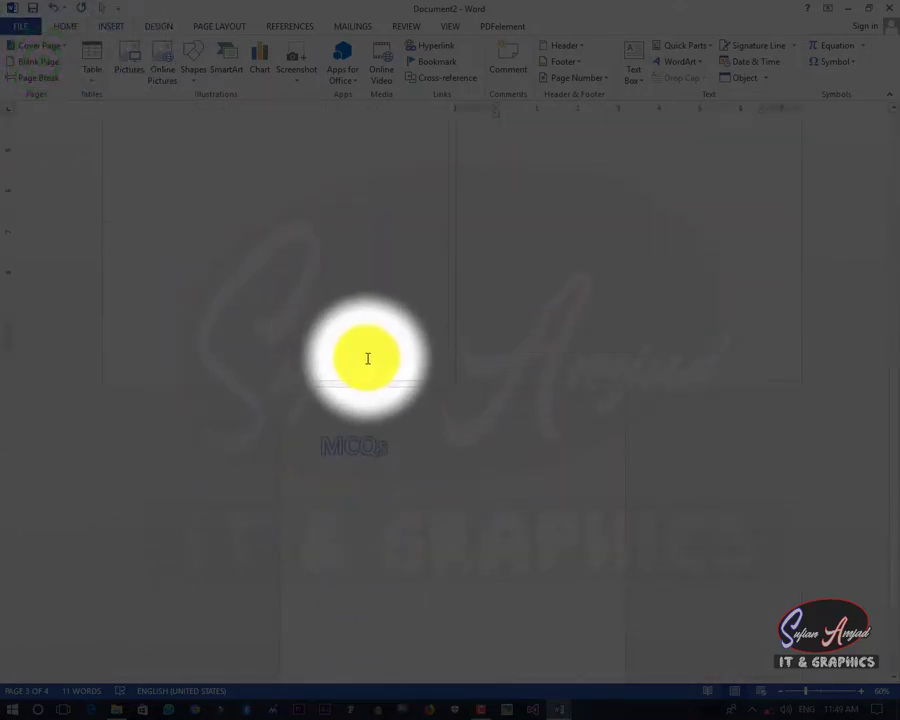
scroll(367, 358, "up", 3)
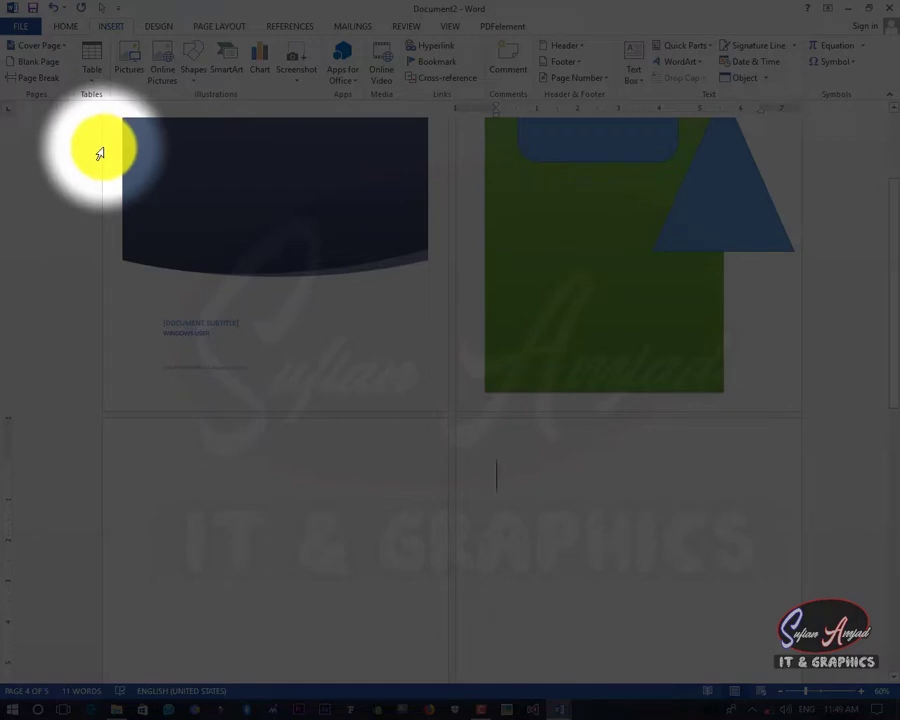
scroll(542, 376, "down", 1)
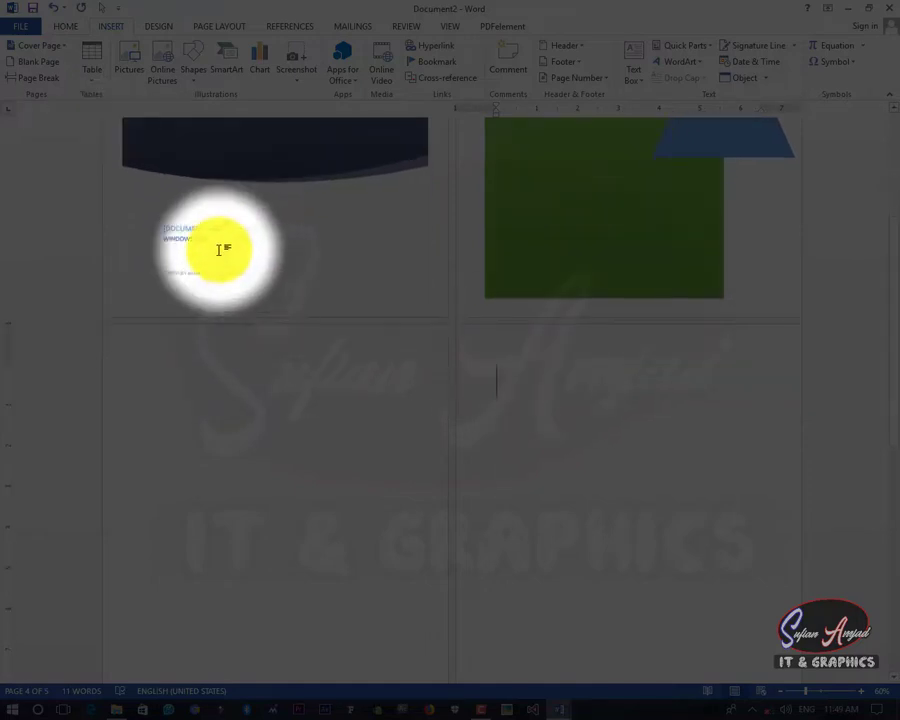
- Insert several page breaks ahead of the "MCQs" text and hide the white space between pages
left_click(38, 82)
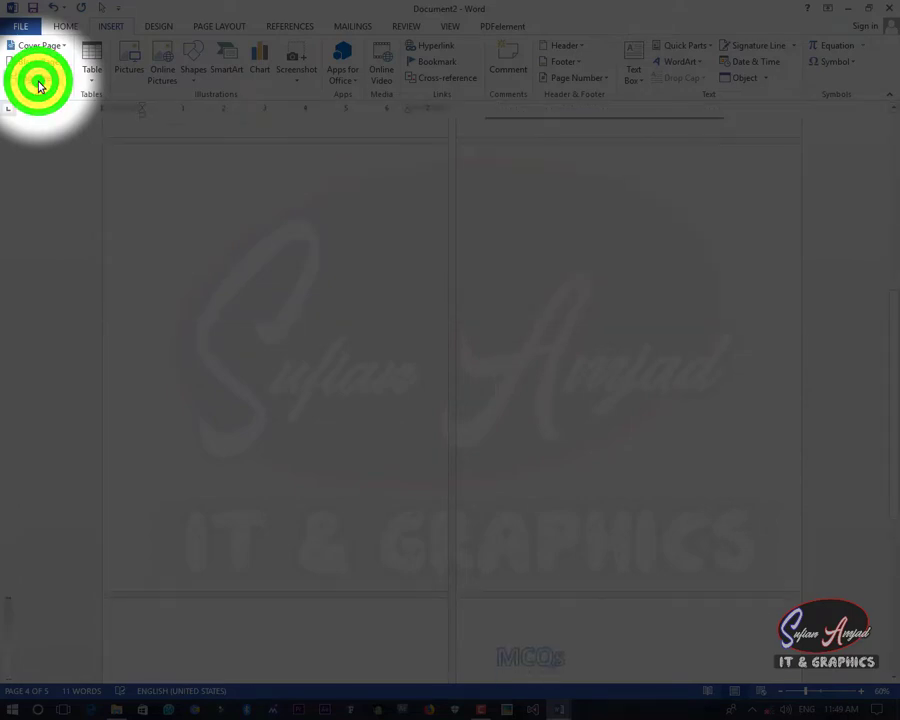
scroll(244, 350, "down", 1)
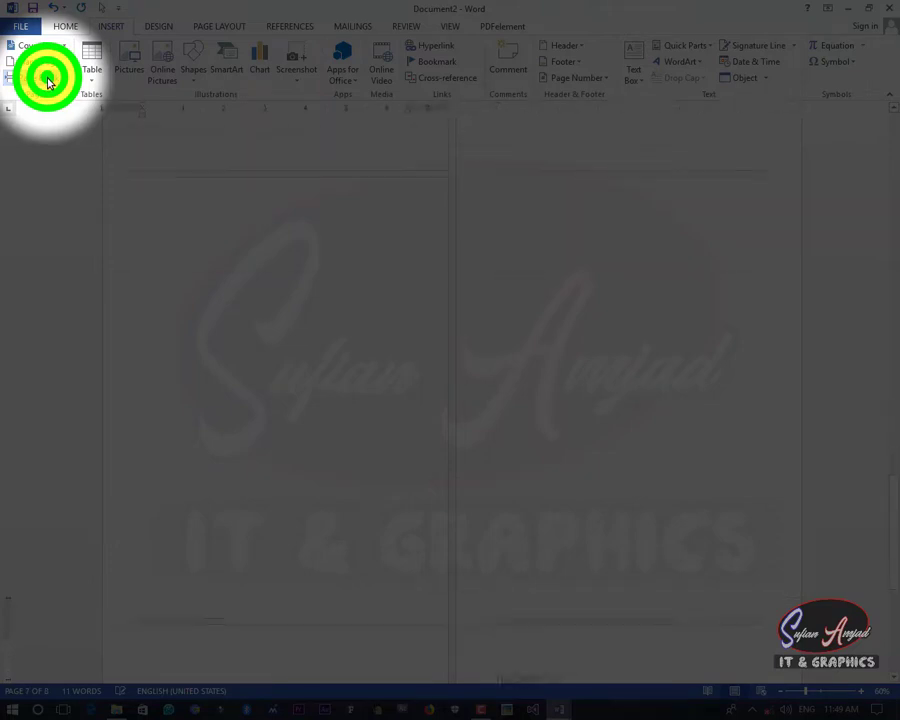
left_click(235, 144)
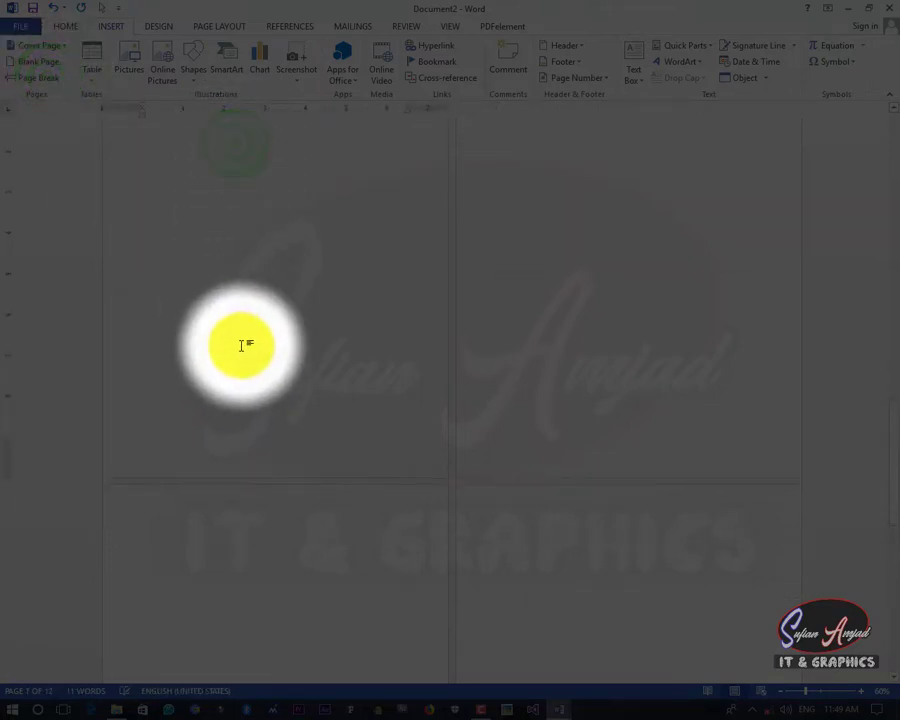
double_click(287, 482)
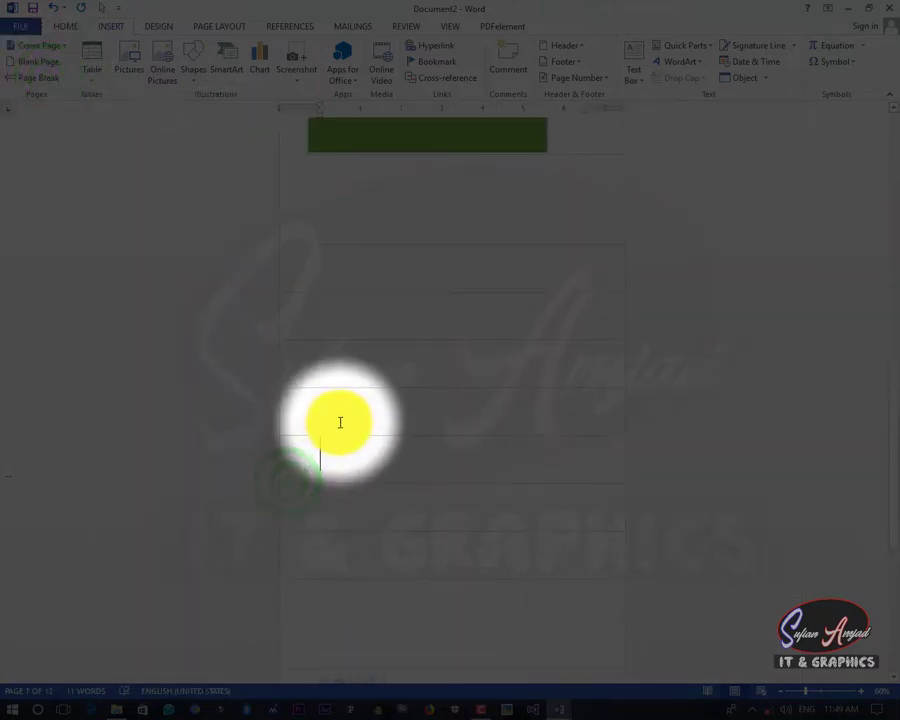
- Fill one of the empty pages with random placeholder text at the cursor, check its place among the pages, and delete it
scroll(341, 419, "up", 5)
scroll(341, 419, "down", 6)
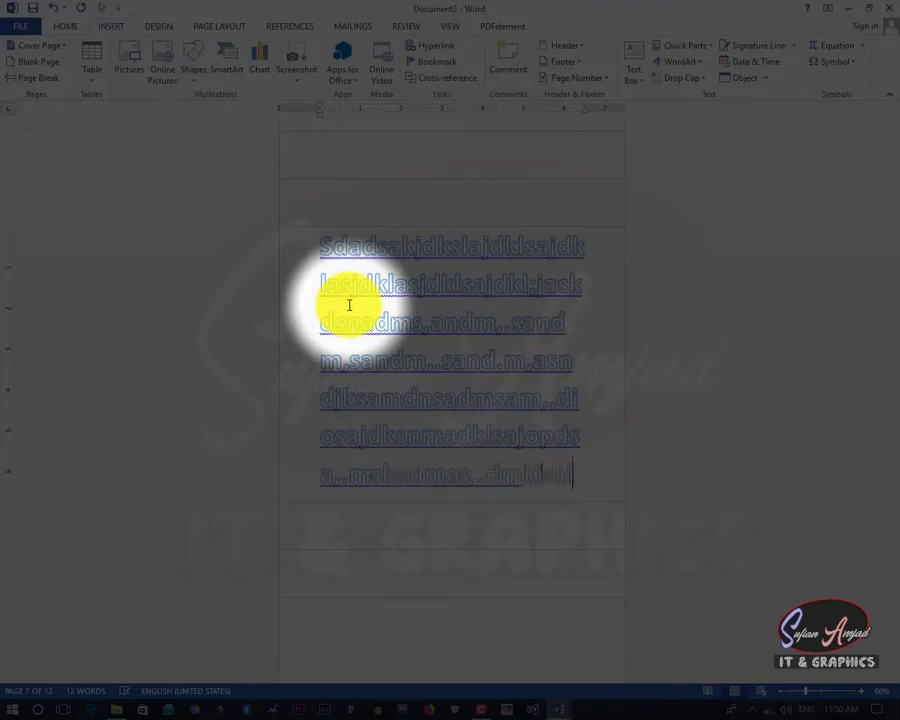
scroll(349, 305, "down", 4)
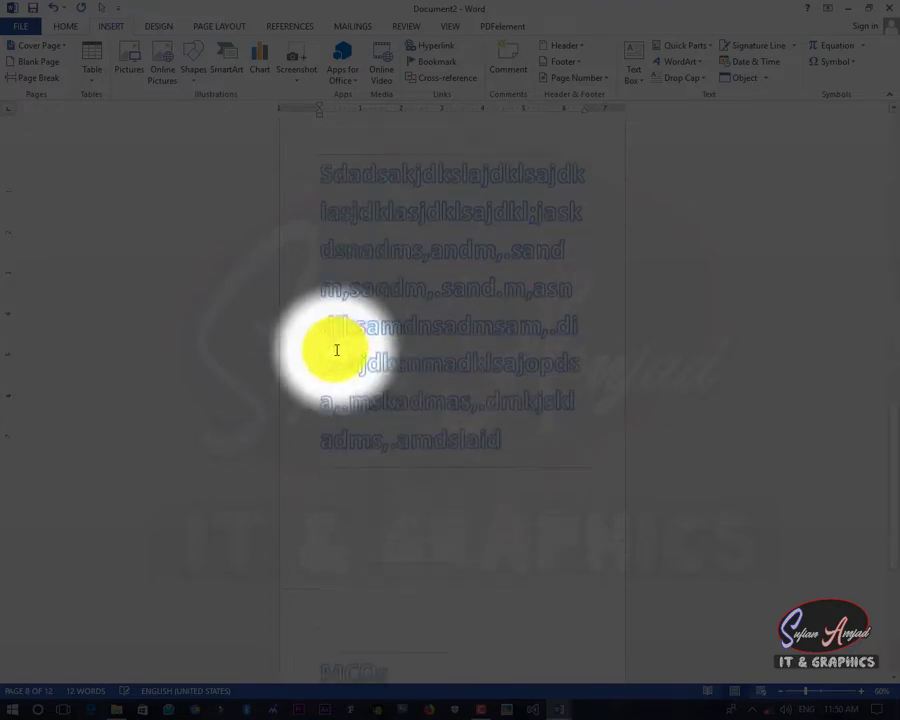
scroll(402, 388, "up", 5)
scroll(402, 380, "up", 4)
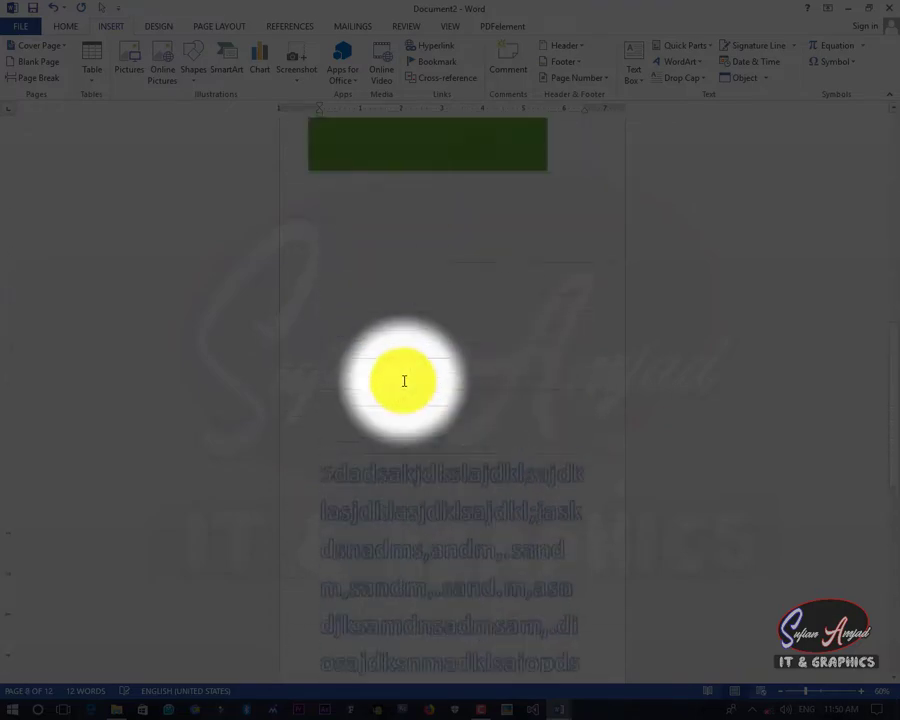
scroll(400, 374, "down", 4)
left_click_drag(532, 563, 331, 307)
key("BackSpace")
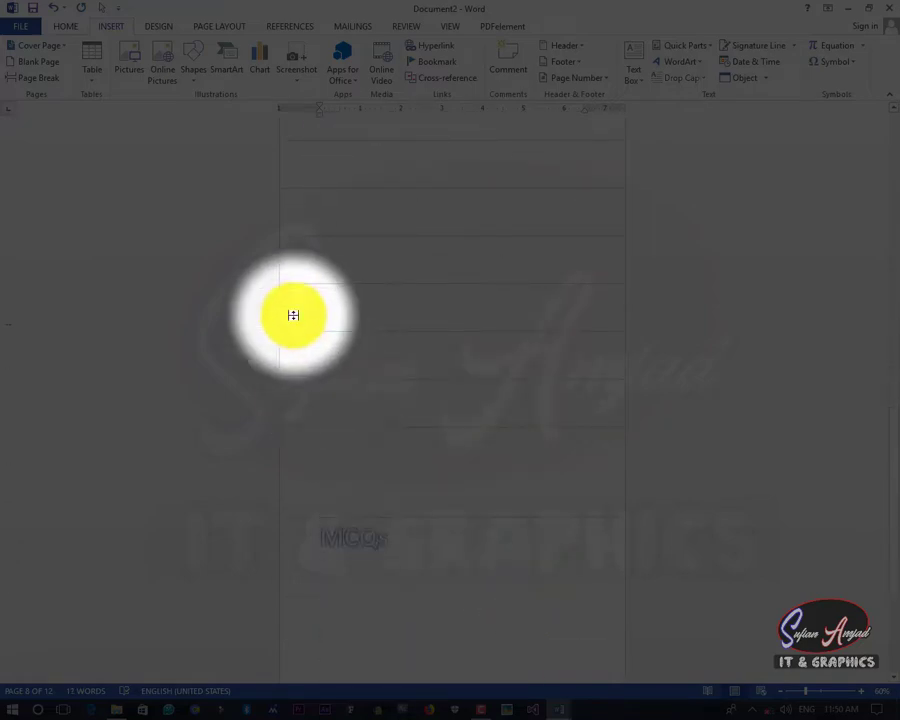
- Delete the entire contents of the document, leaving a single empty page
key("ctrl+a")
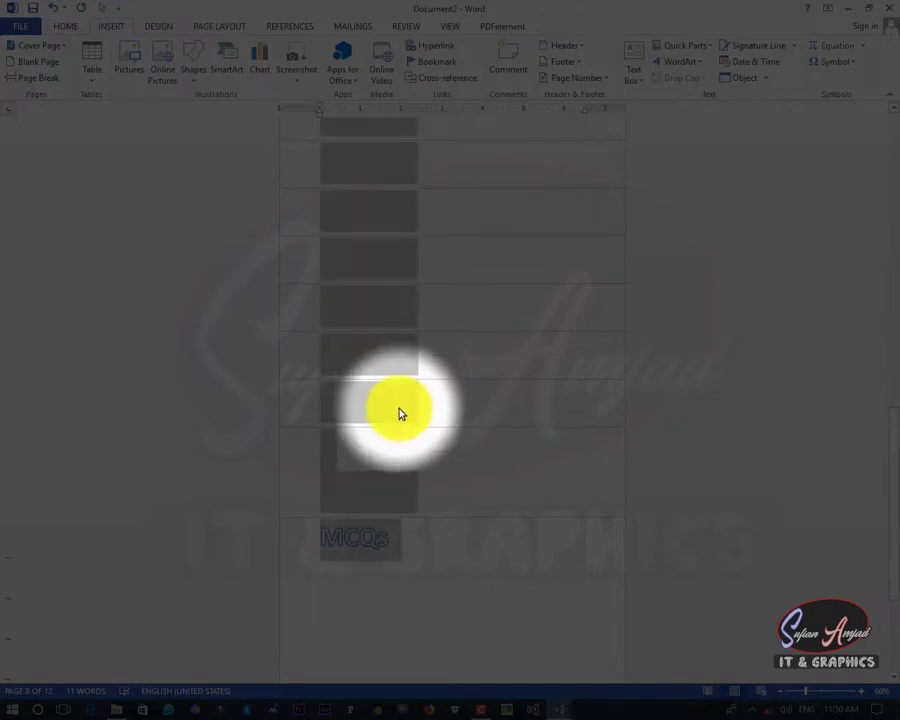
key("Delete")
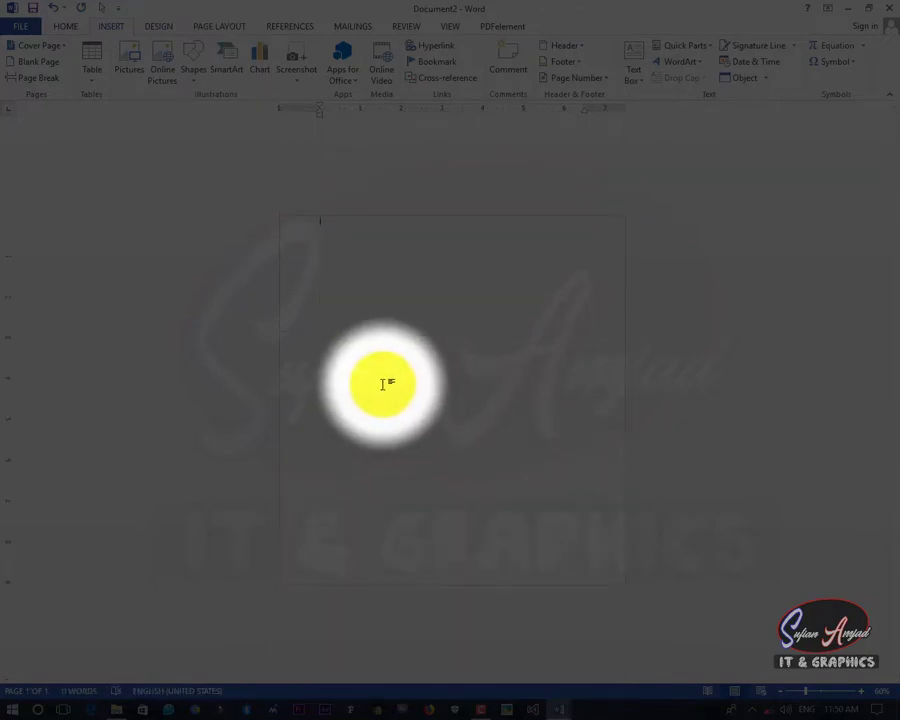
left_click(355, 308)
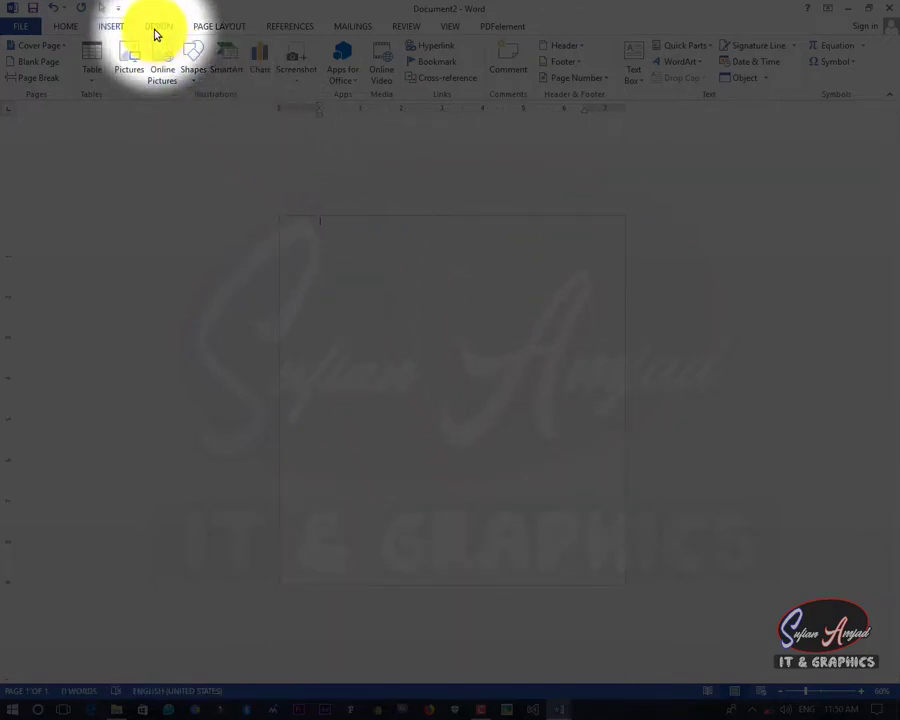
- Apply the Narrow margin preset to the empty page and check the print settings before returning to the document
left_click(234, 26)
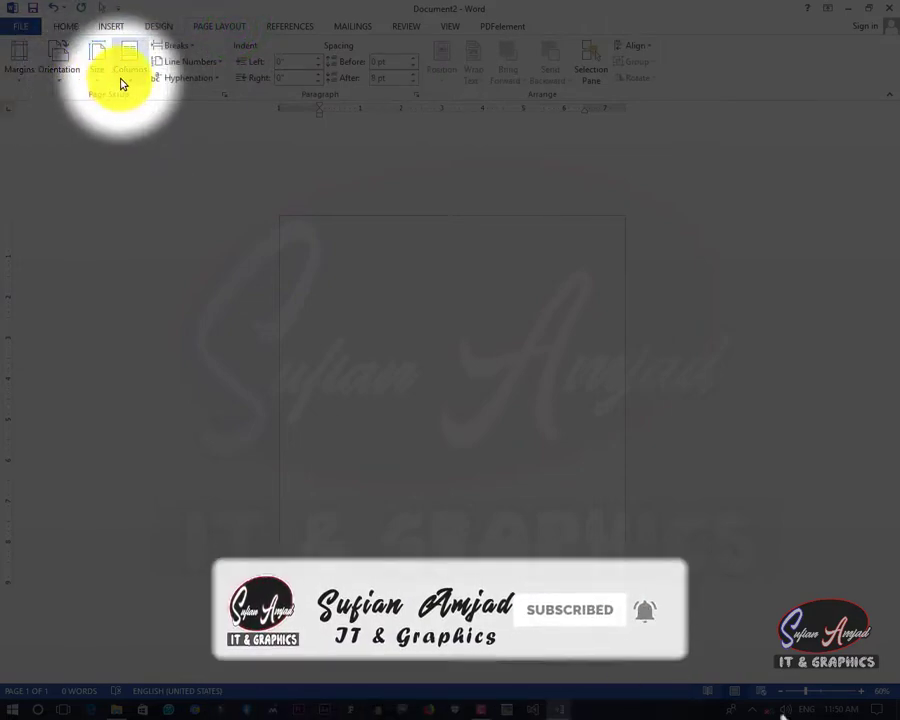
left_click(28, 76)
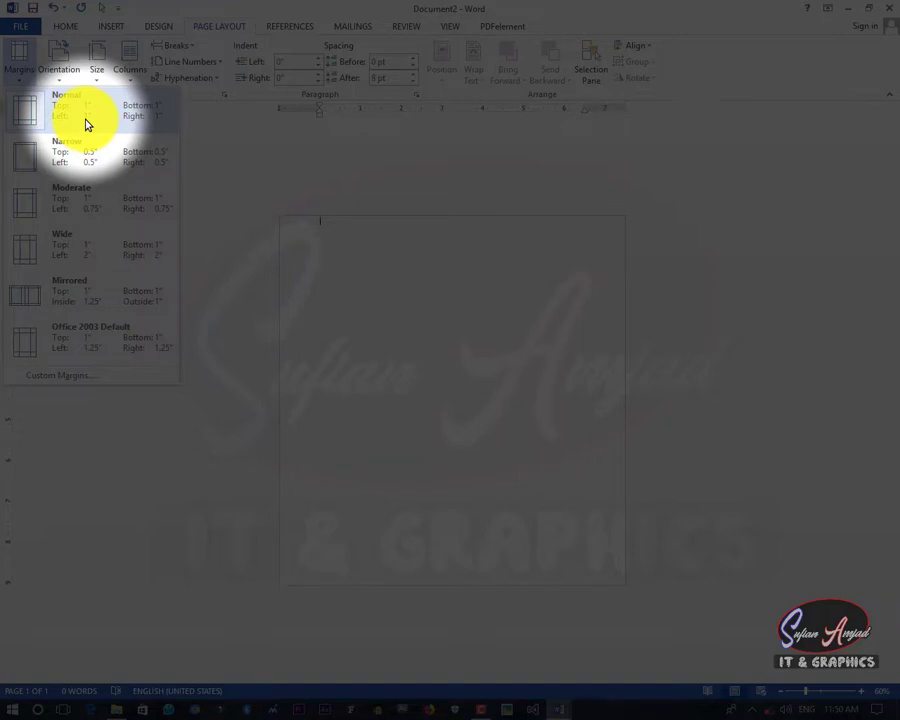
left_click(146, 160)
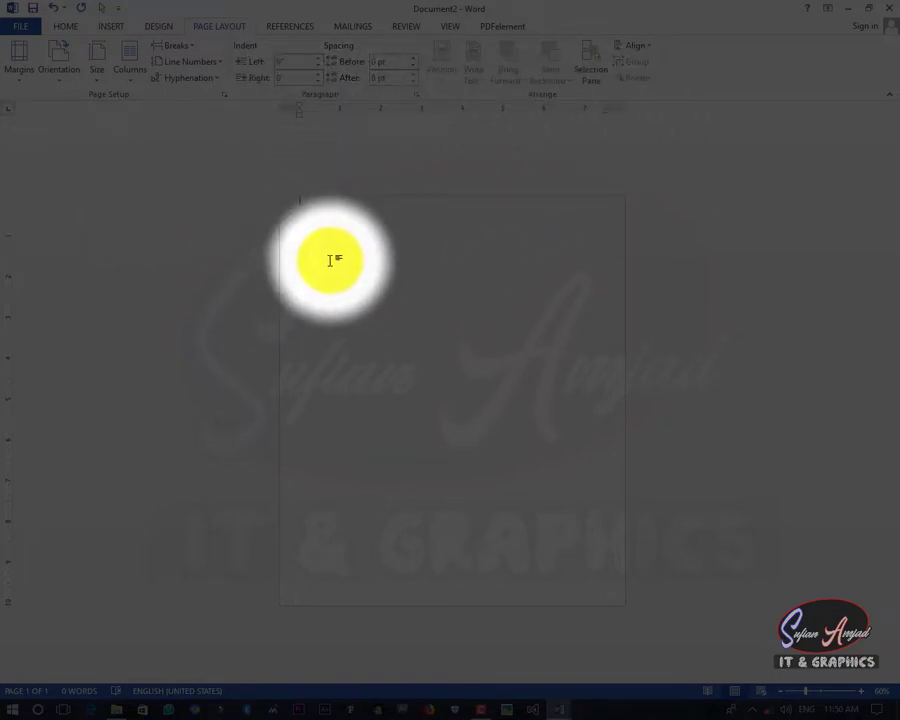
key("ctrl+p")
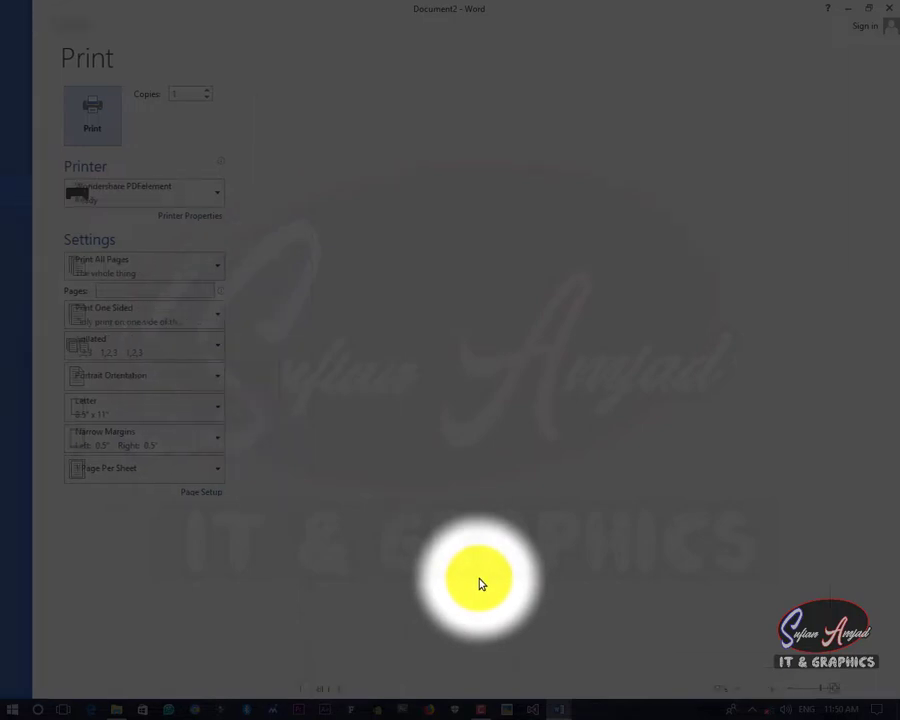
key("Escape")
- Apply the Moderate margin preset to the page
left_click(17, 64)
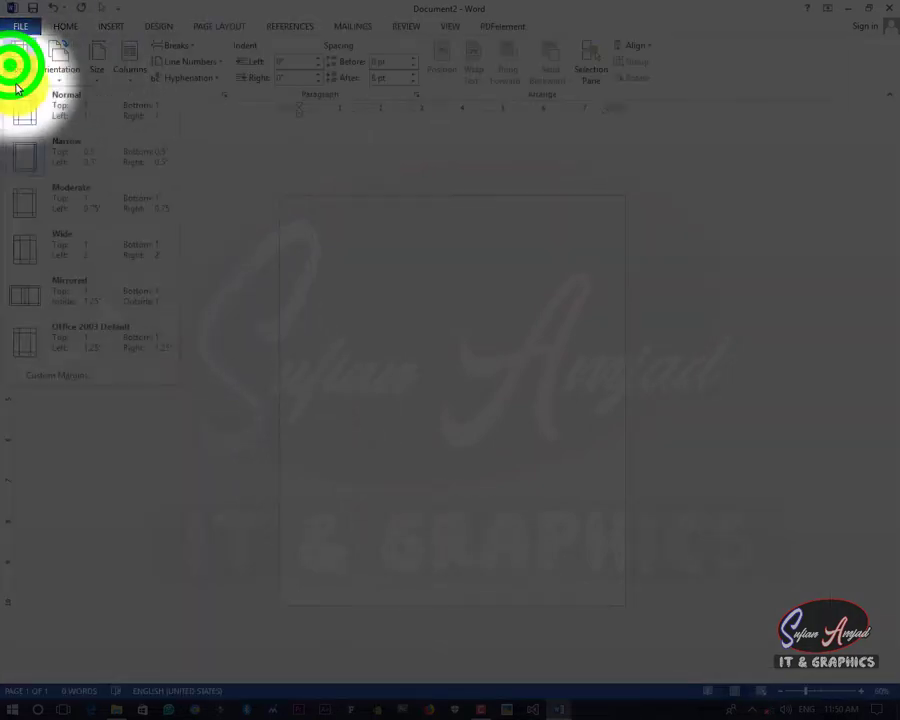
left_click(55, 205)
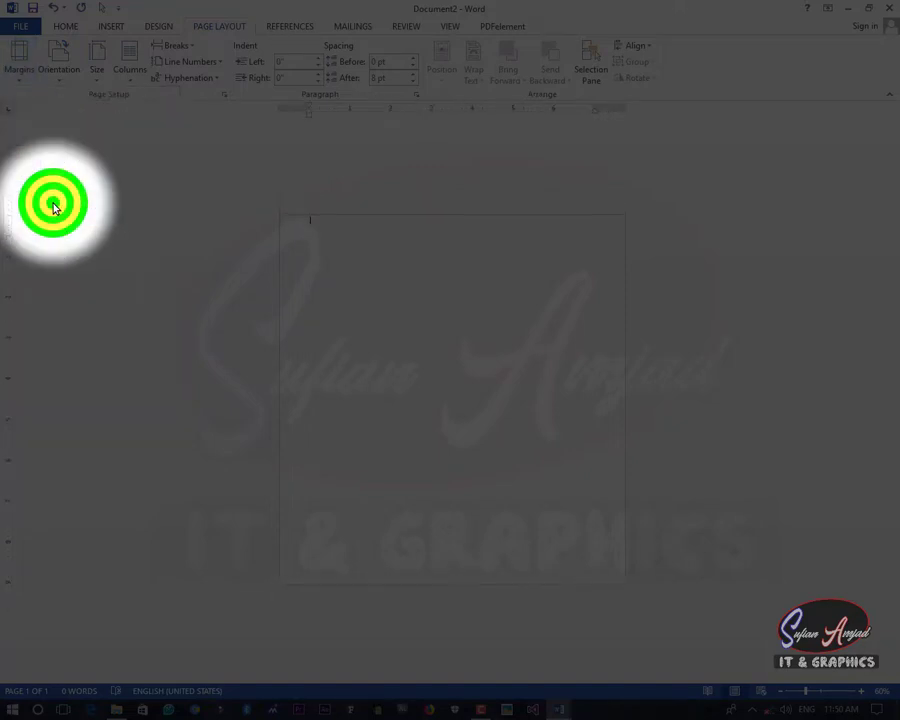
left_click(312, 288)
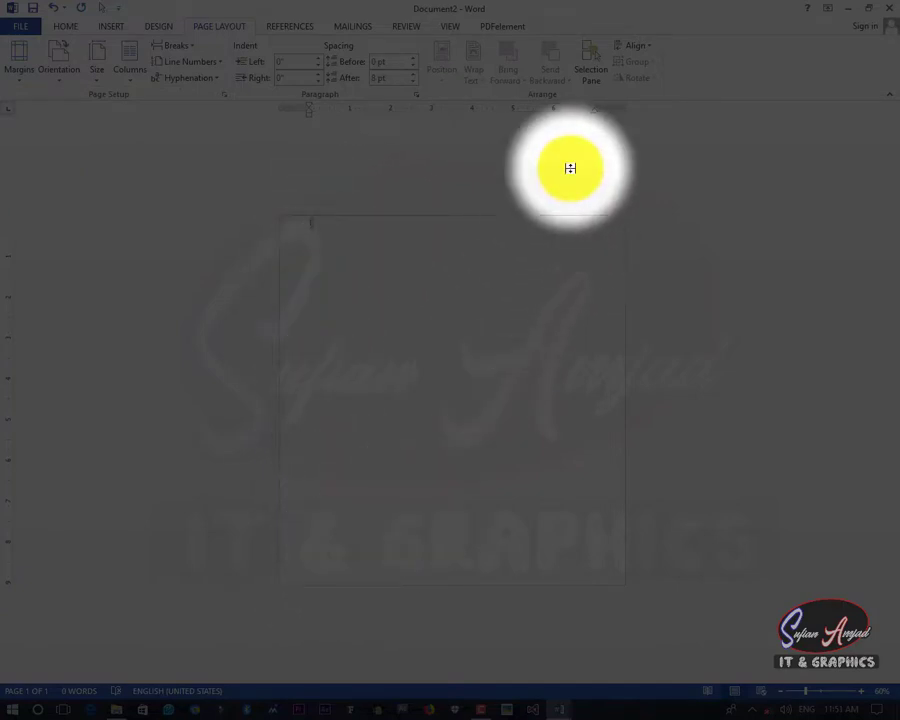
- Reduce the right and left page margins by hand on the ruler, bringing both closer to the page edges
left_click(592, 112)
left_click_drag(597, 110, 617, 107)
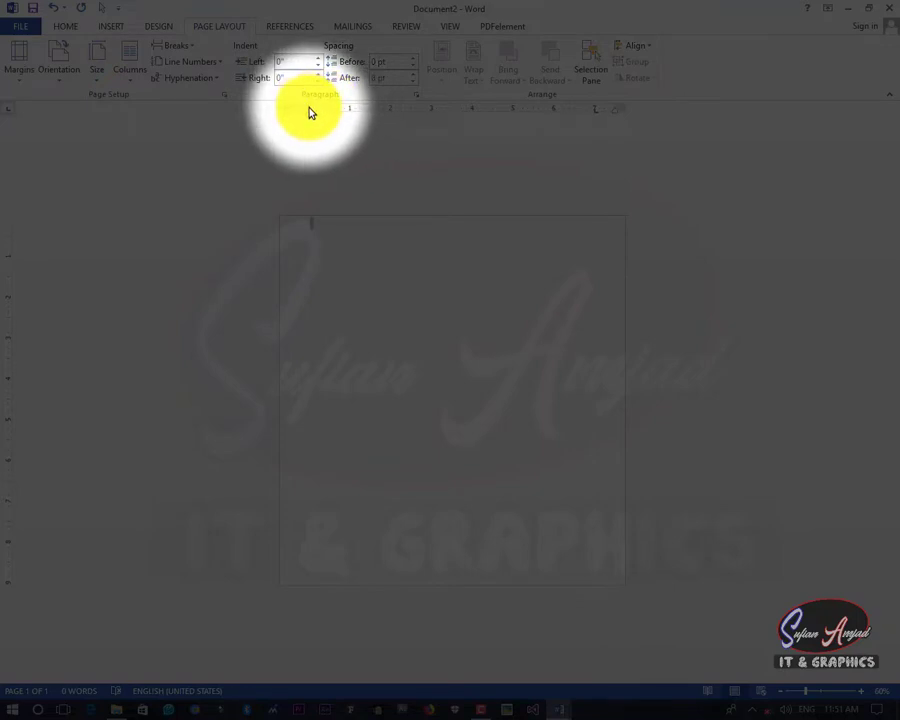
left_click_drag(309, 109, 293, 113)
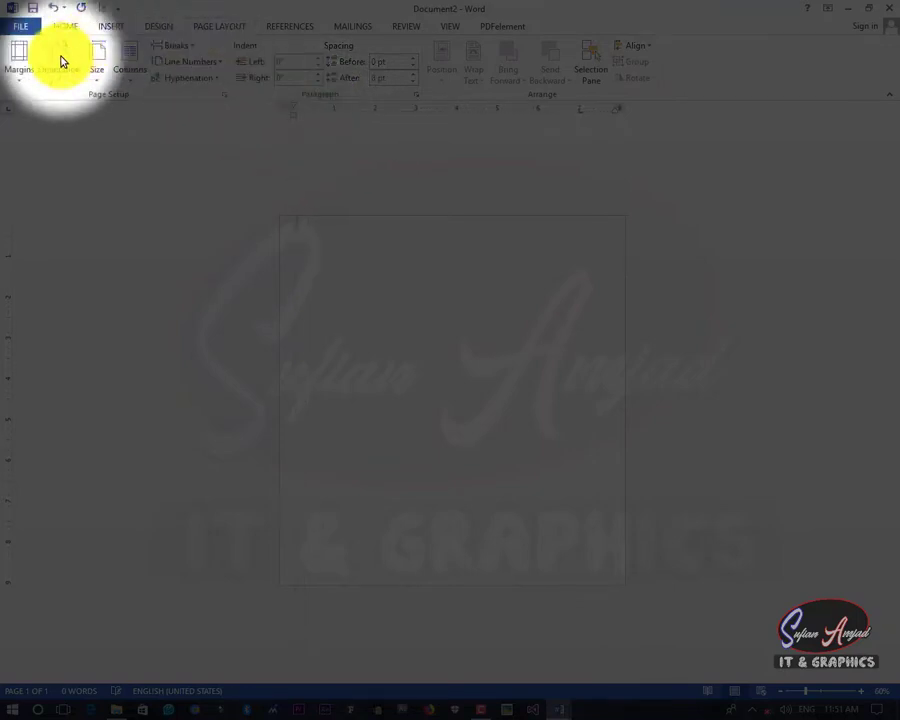
- Apply the Office 2003 Default margin preset and switch the page orientation to landscape
left_click(20, 62)
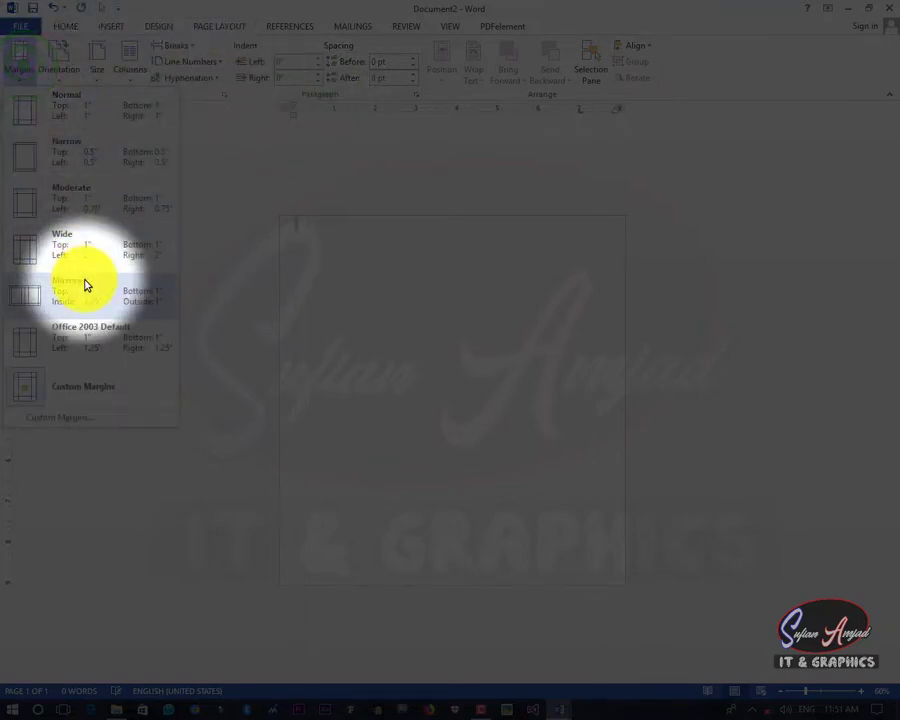
left_click(110, 327)
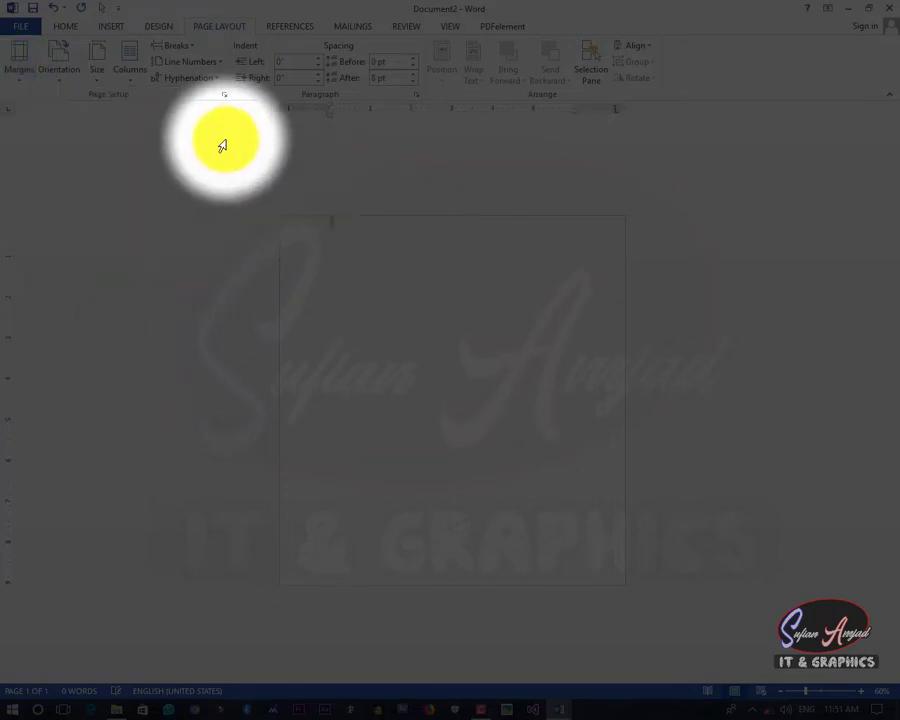
left_click(78, 78)
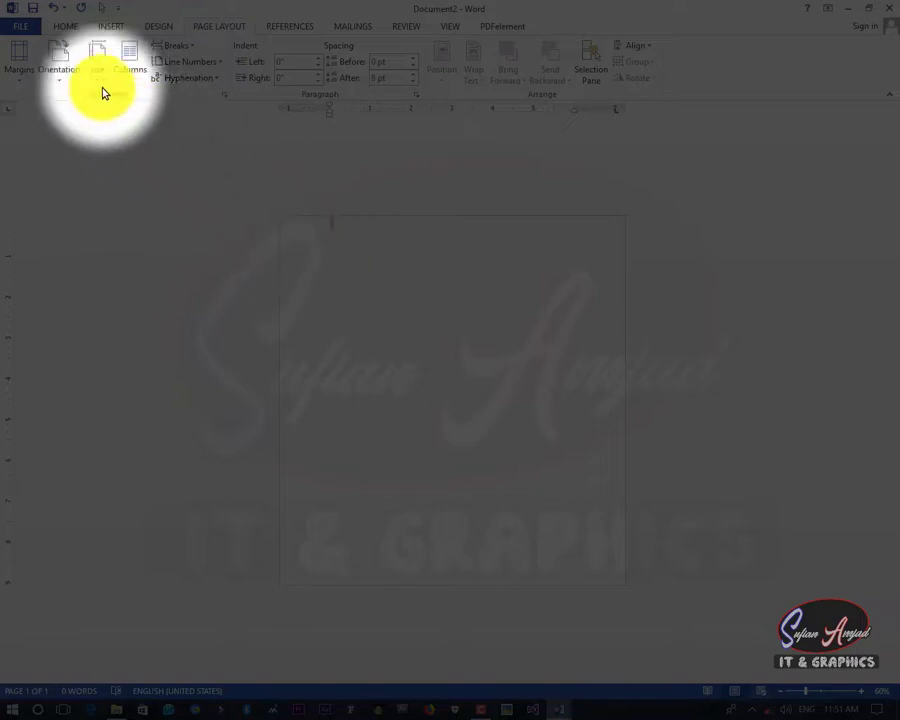
left_click(69, 68)
left_click(66, 137)
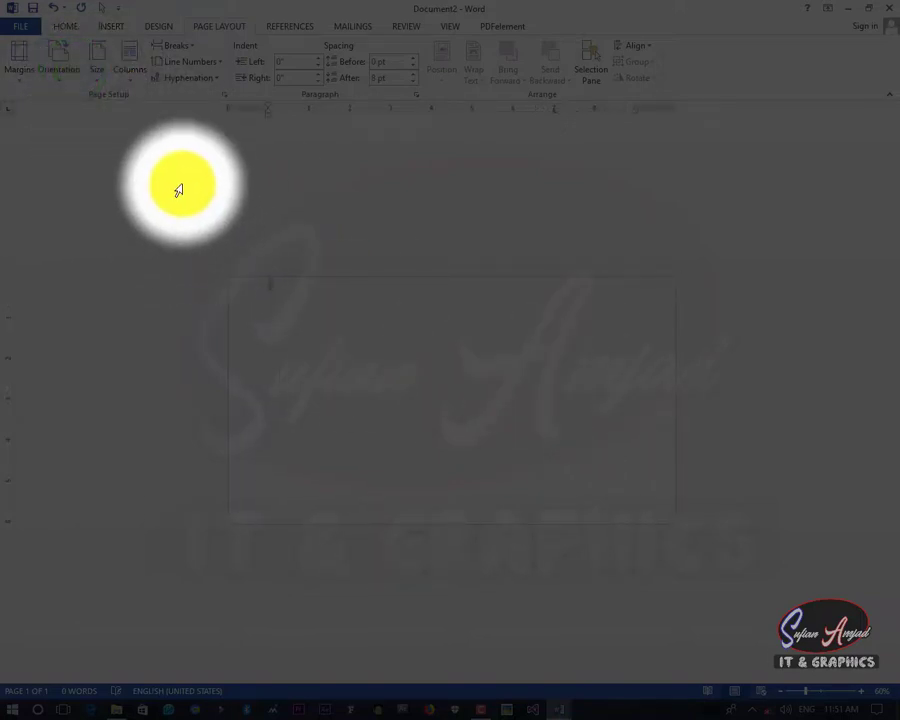
- Set the paper size to TV HDTV 1280x720
left_click(99, 70)
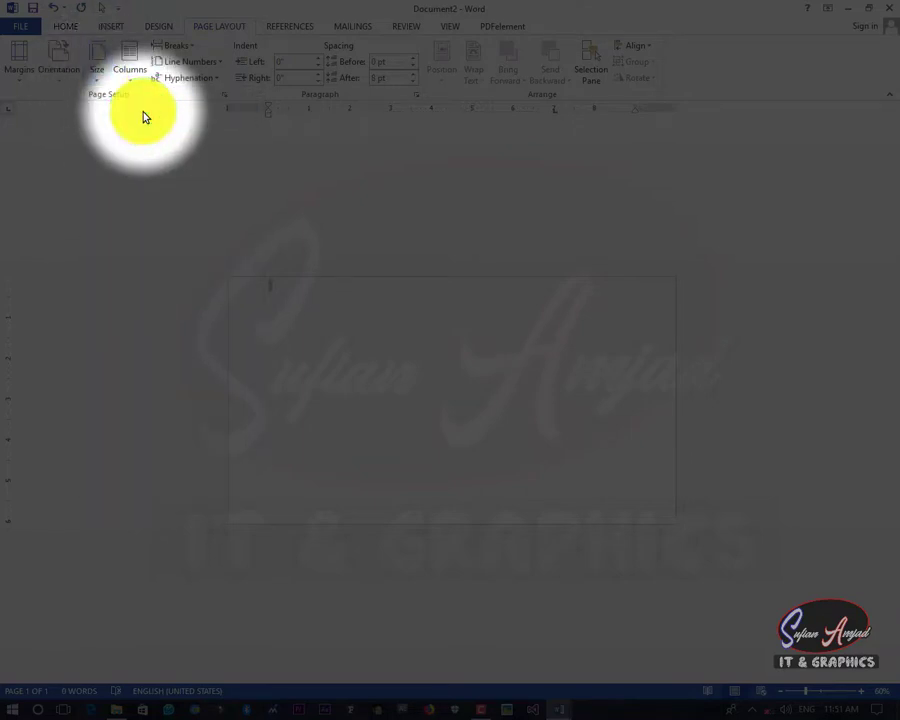
left_click(110, 77)
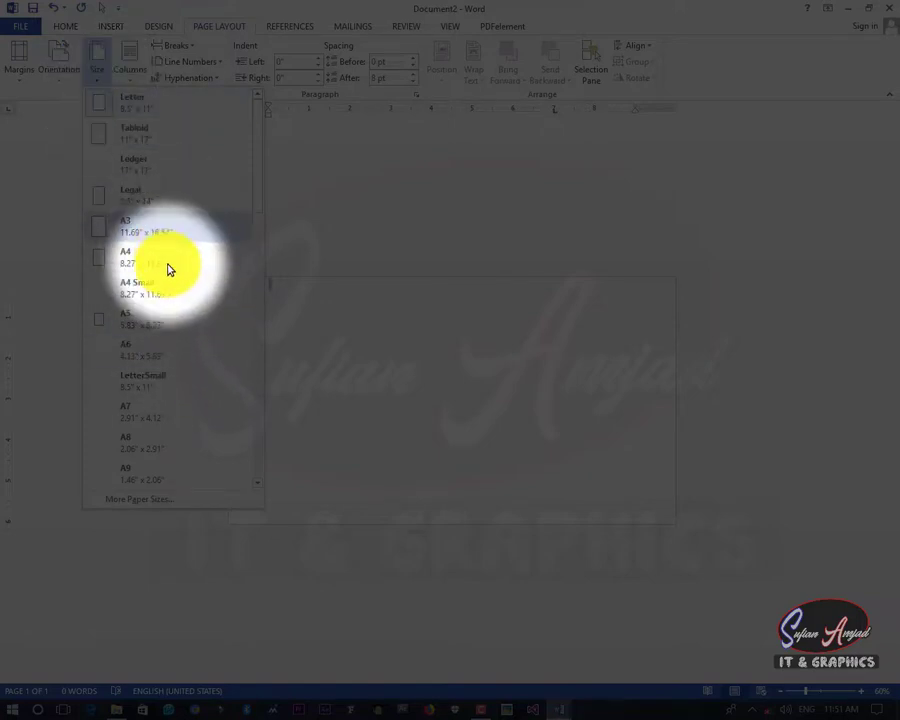
scroll(168, 268, "down", 8)
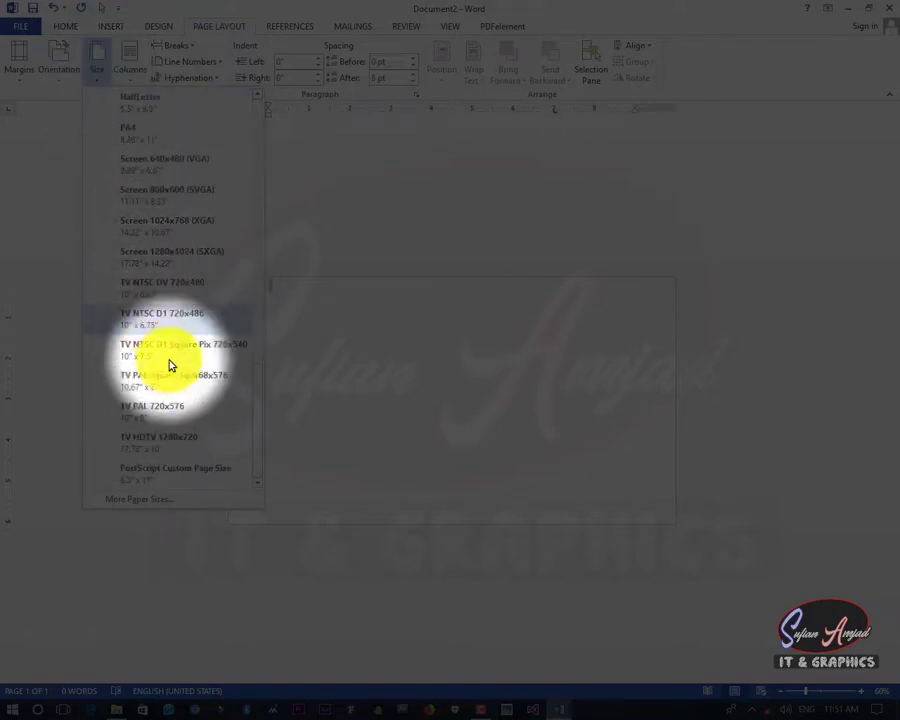
left_click(202, 455)
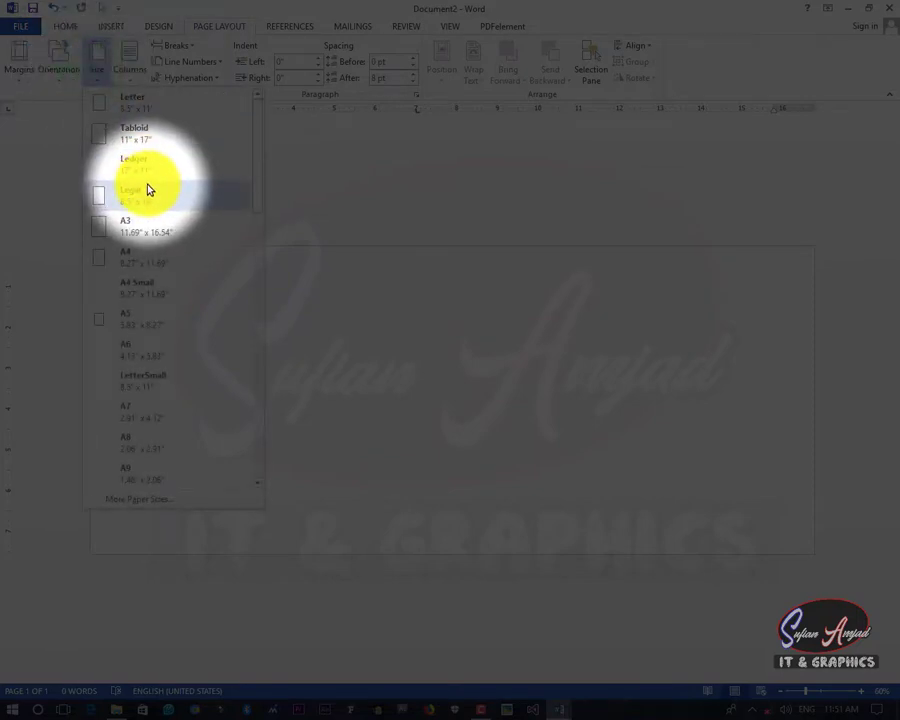
- Set the page to A4 paper in landscape orientation and apply the Normal margin preset
left_click(69, 70)
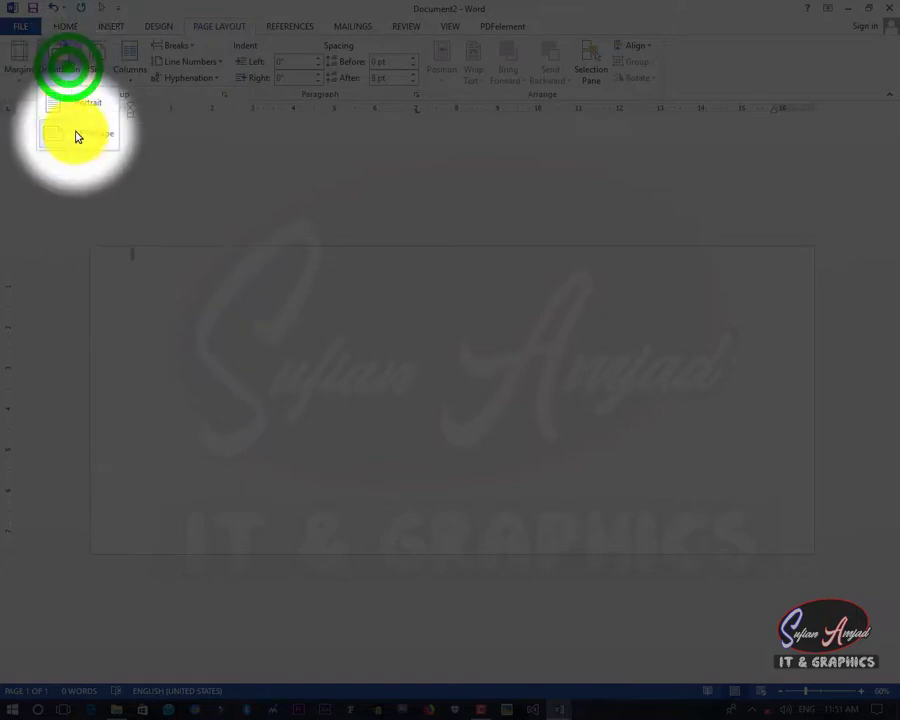
left_click(70, 134)
left_click(103, 68)
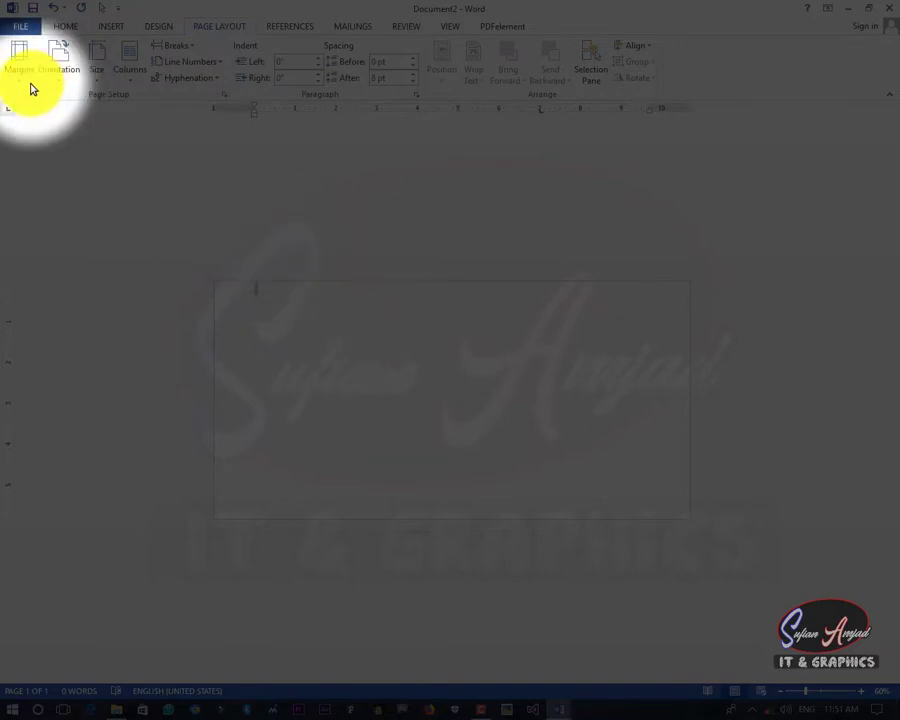
left_click(56, 116)
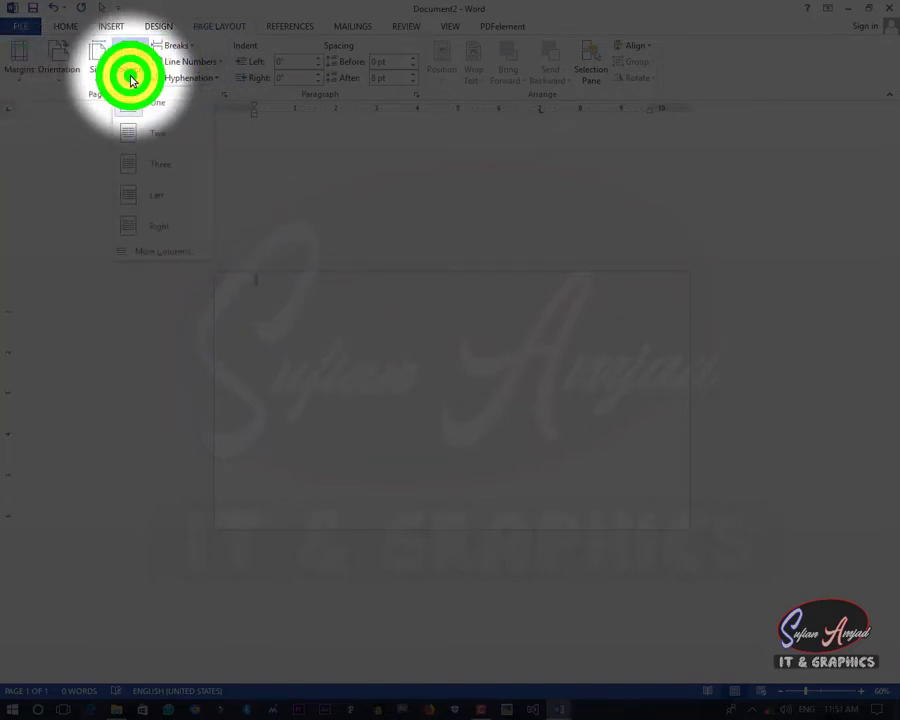
- Lay the page out in two columns and enter the lowercase alphabet as sample text
left_click(152, 139)
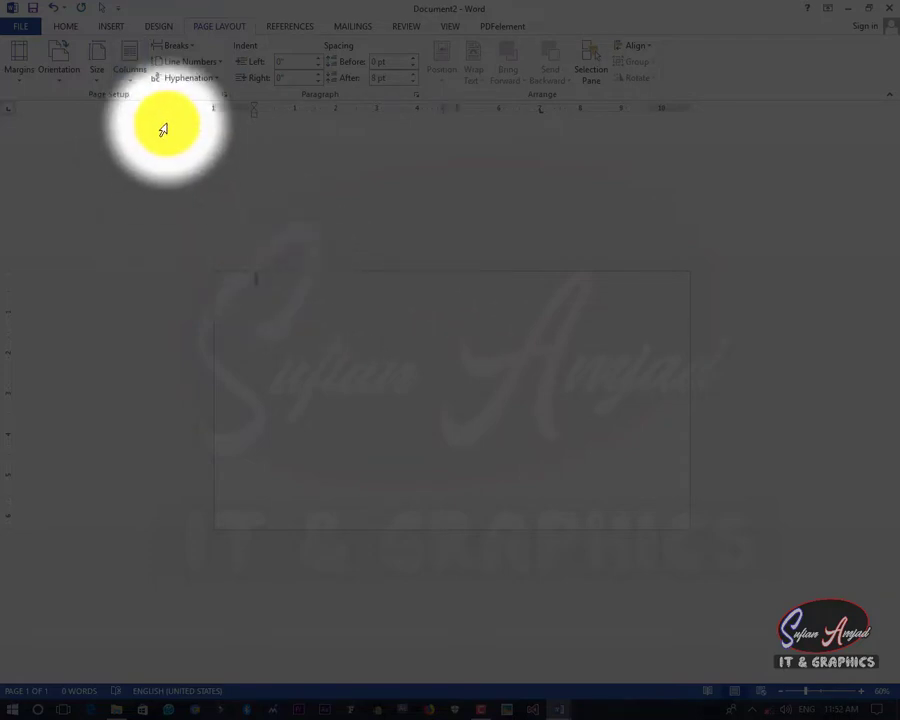
left_click(140, 70)
left_click(148, 103)
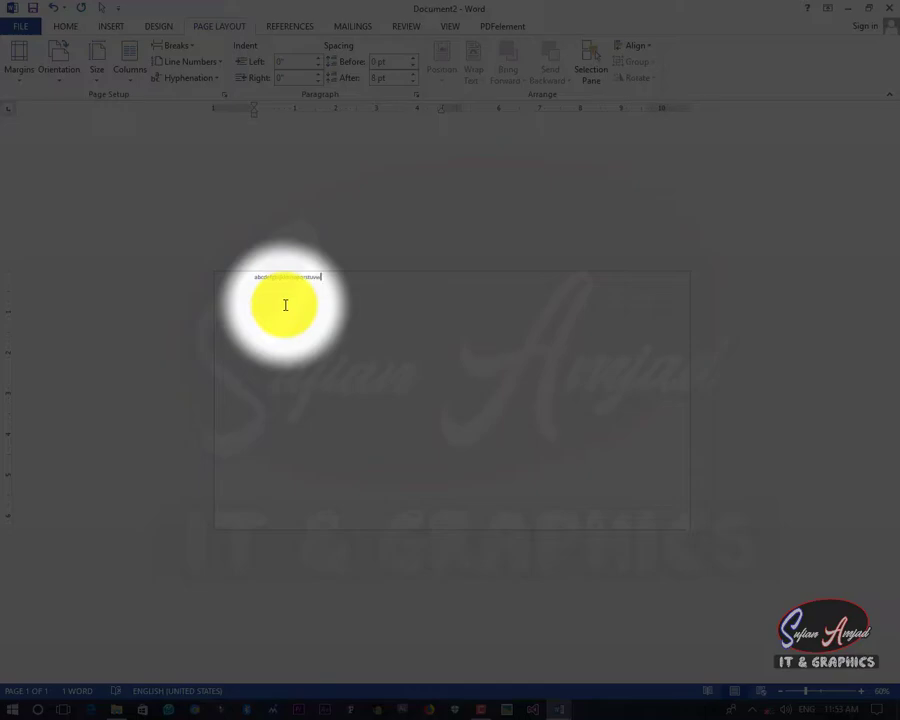
- Enlarge the whole alphabet text to 110 pt so that it fills both columns
key("ctrl+a")
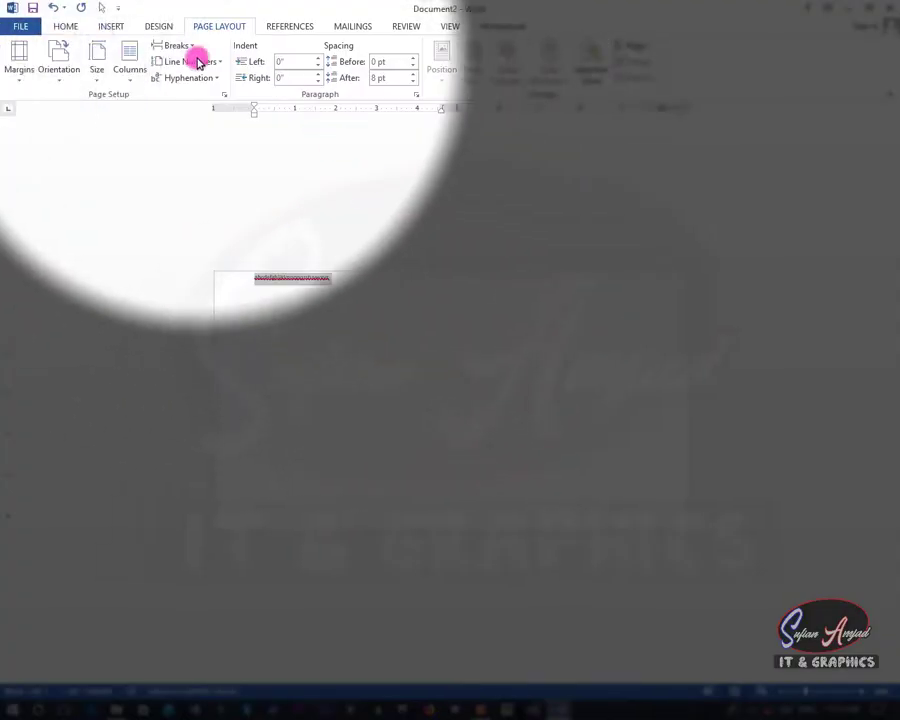
left_click(64, 25)
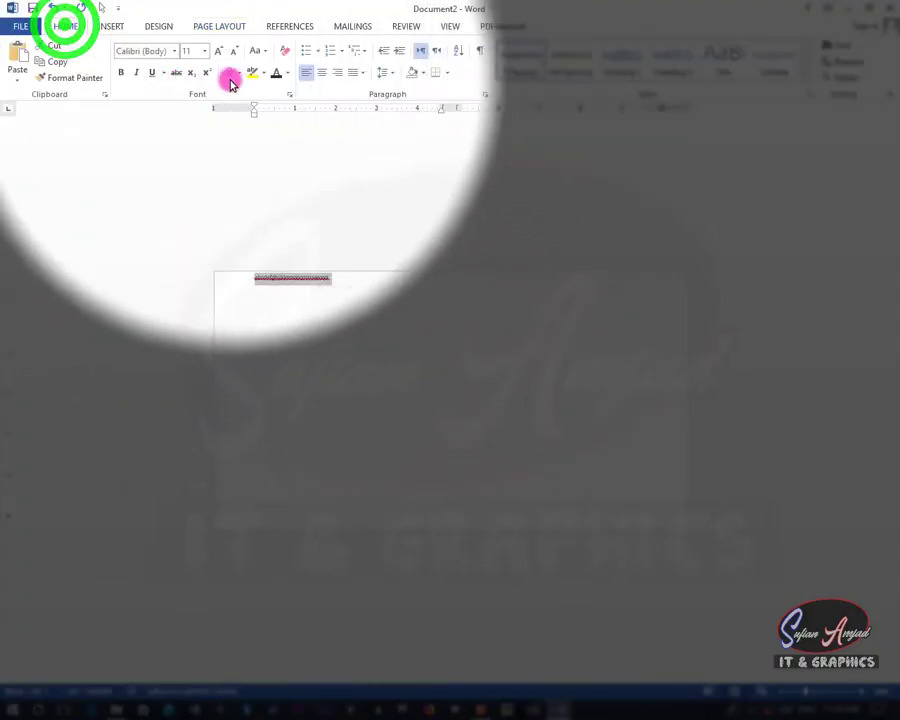
left_click(225, 57)
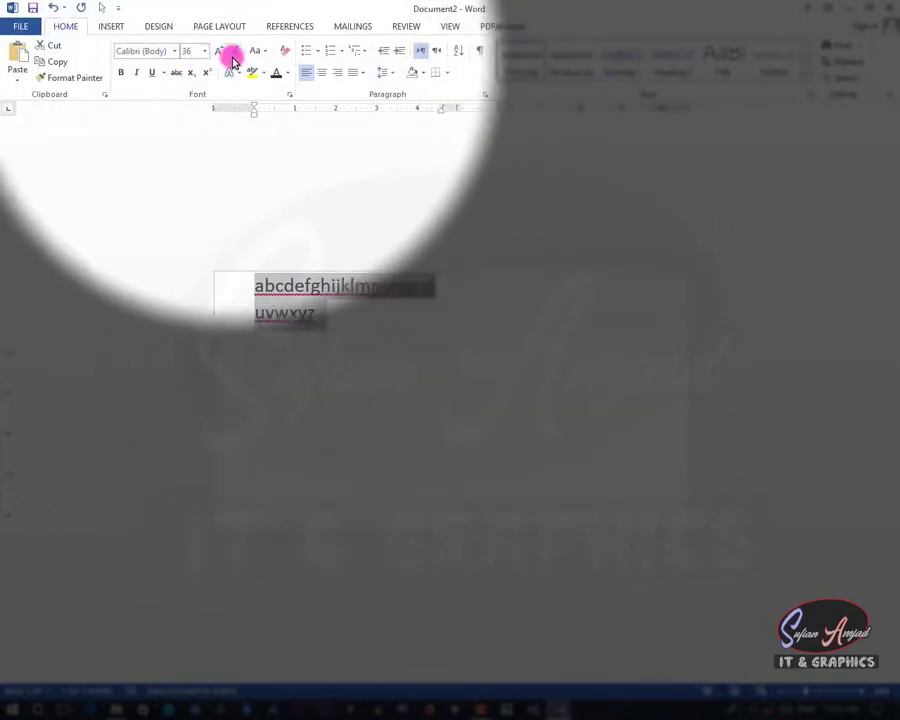
left_click(218, 52)
left_click(218, 52)
left_click(218, 52)
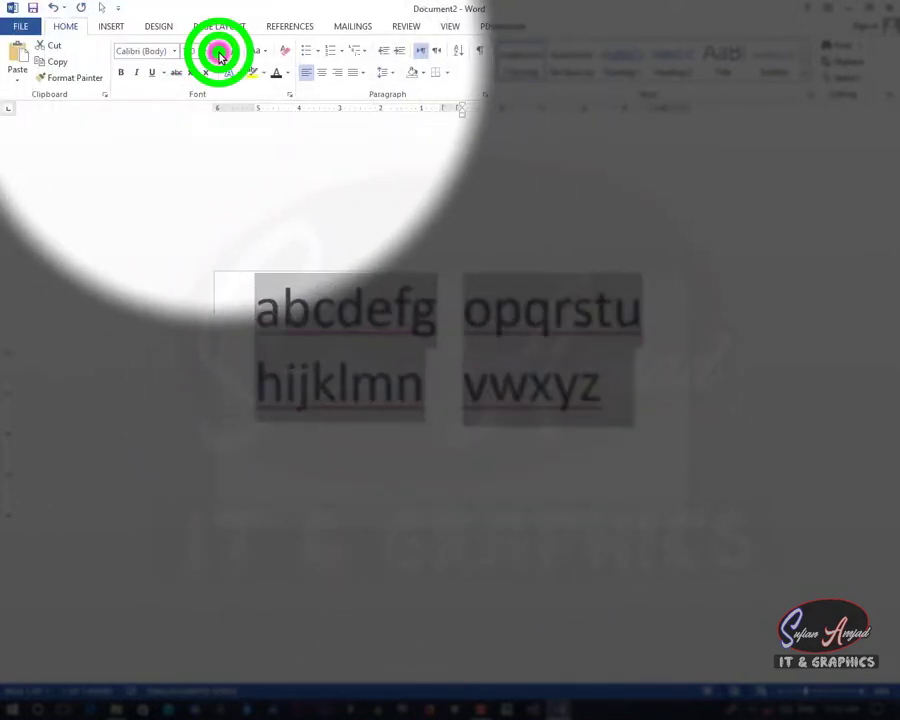
left_click(219, 53)
left_click(219, 53)
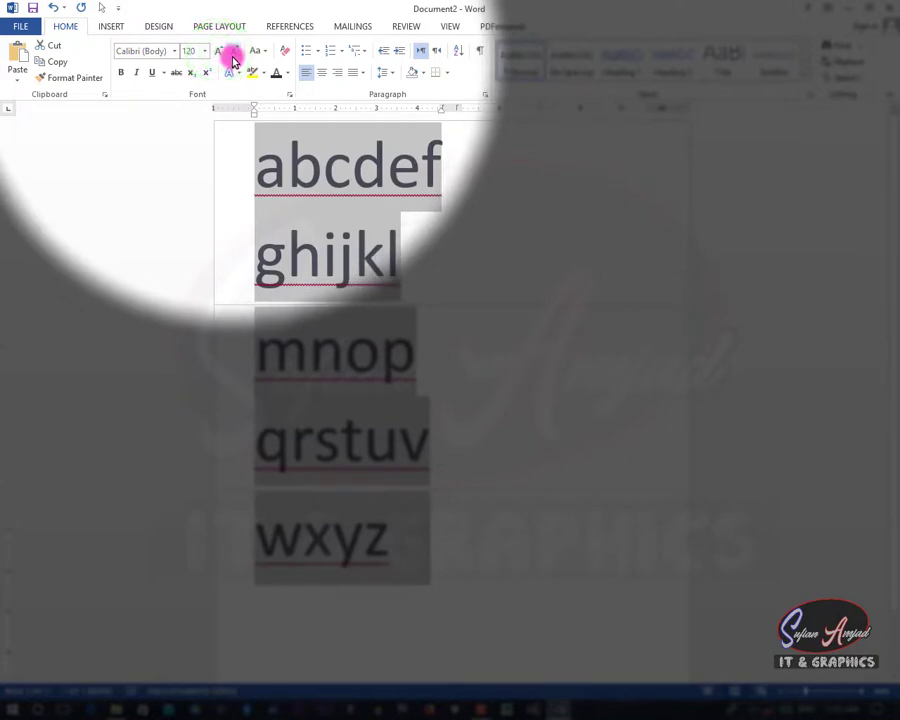
left_click(230, 52)
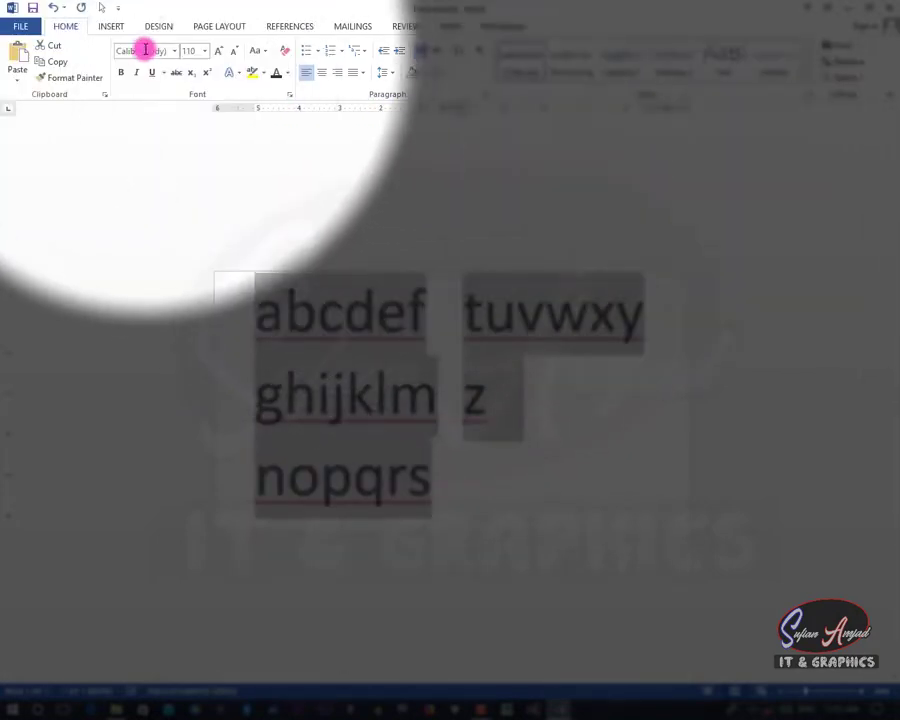
- Lay the alphabet text out in three columns, and switch it to the Left column preset
left_click(118, 30)
left_click(212, 37)
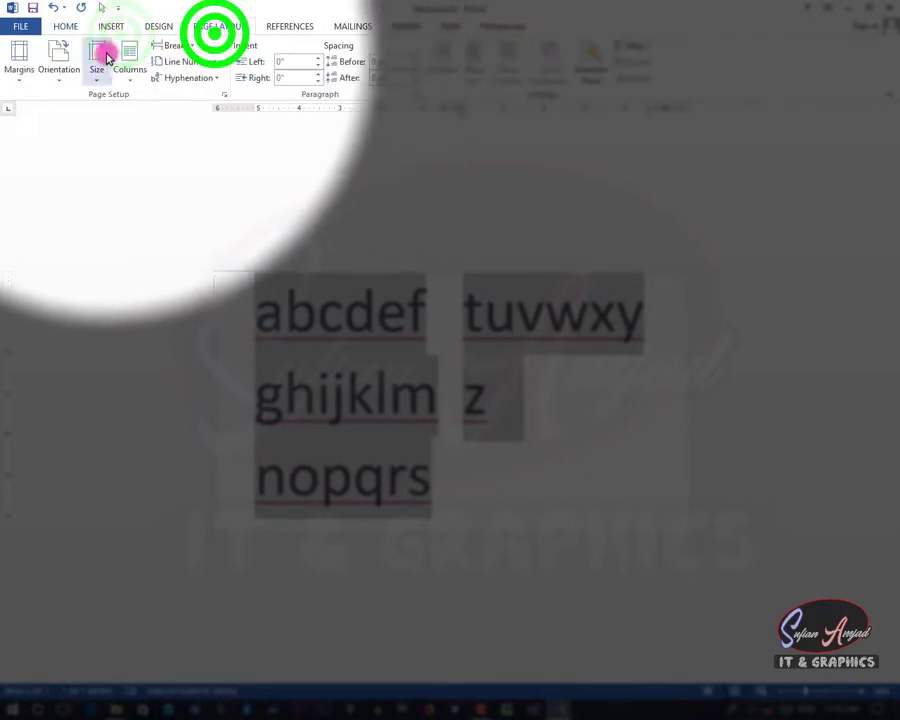
left_click(128, 64)
left_click(169, 174)
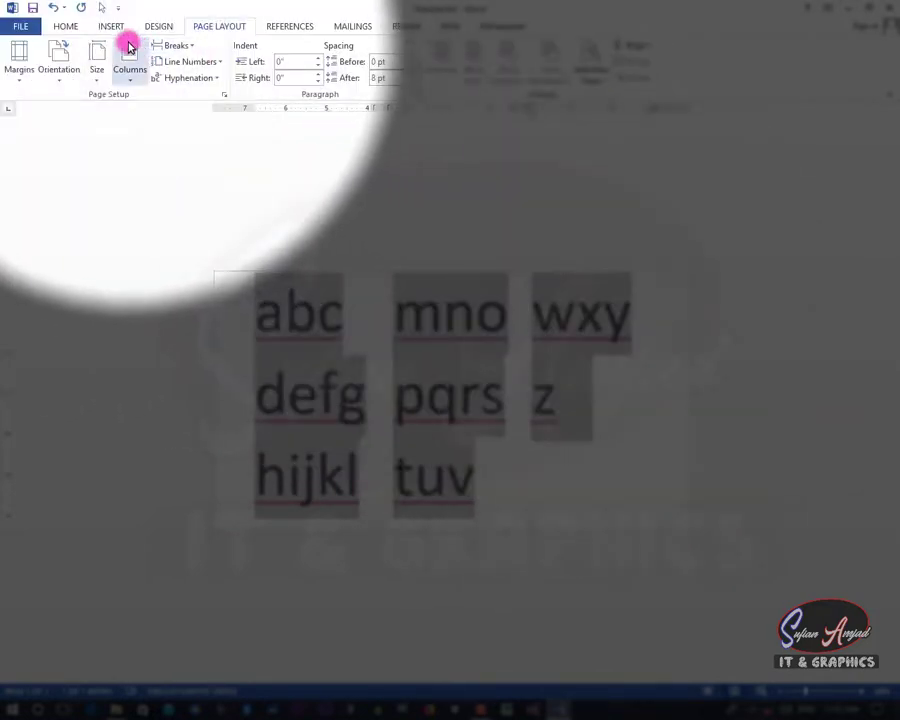
left_click(121, 57)
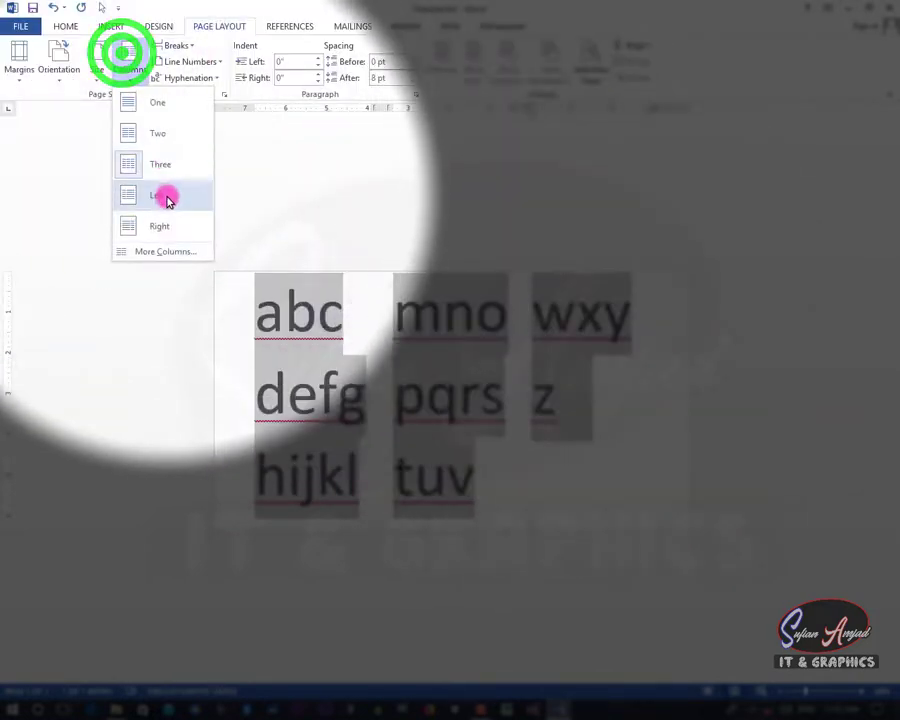
left_click(163, 195)
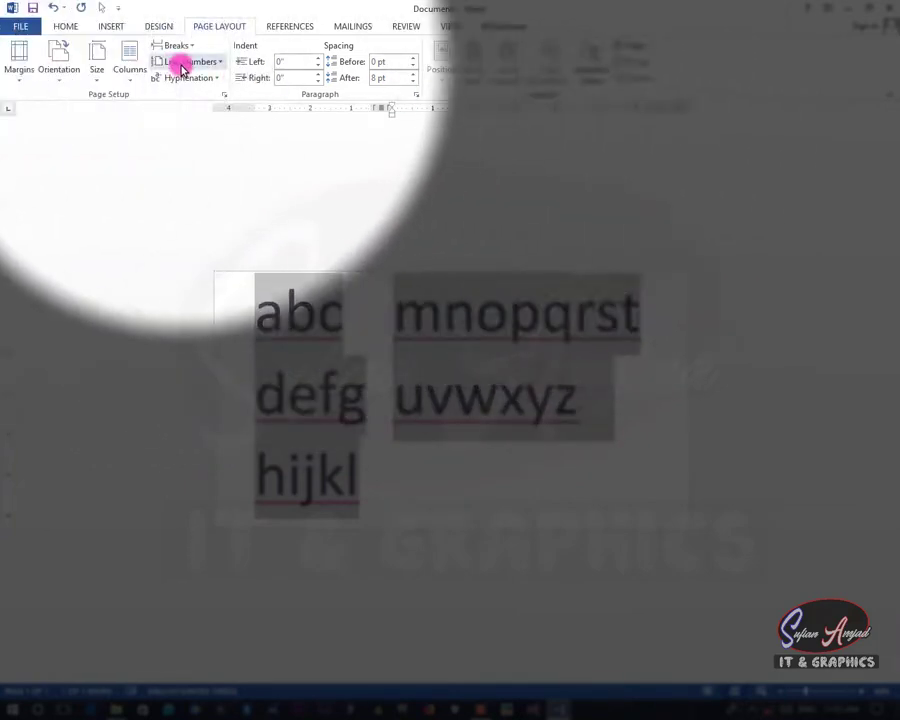
- Apply the Right column preset to the alphabet text, and return it to a single column
left_click(139, 57)
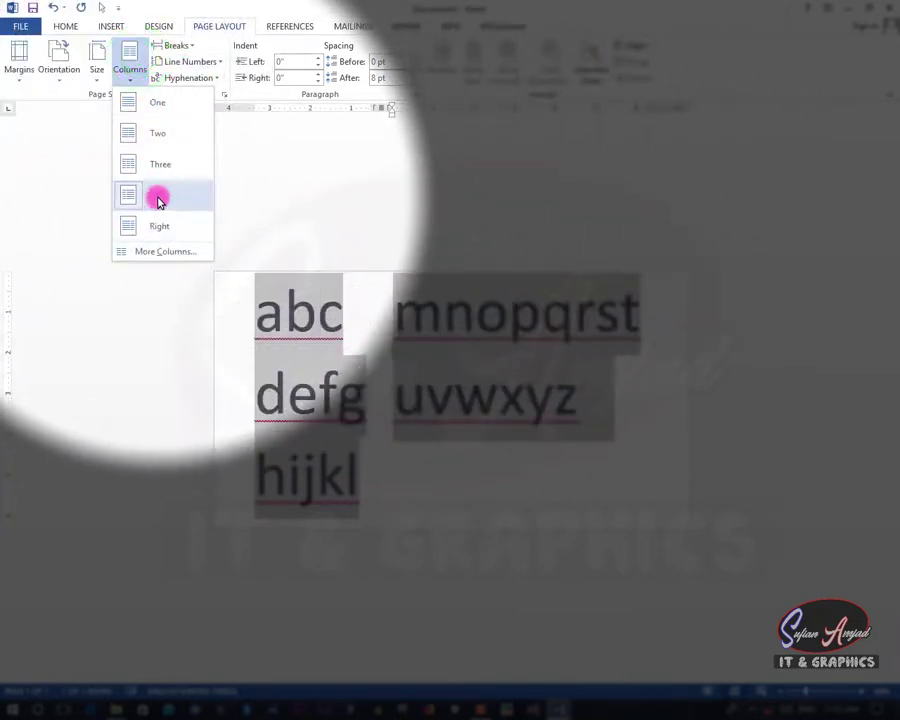
left_click(166, 225)
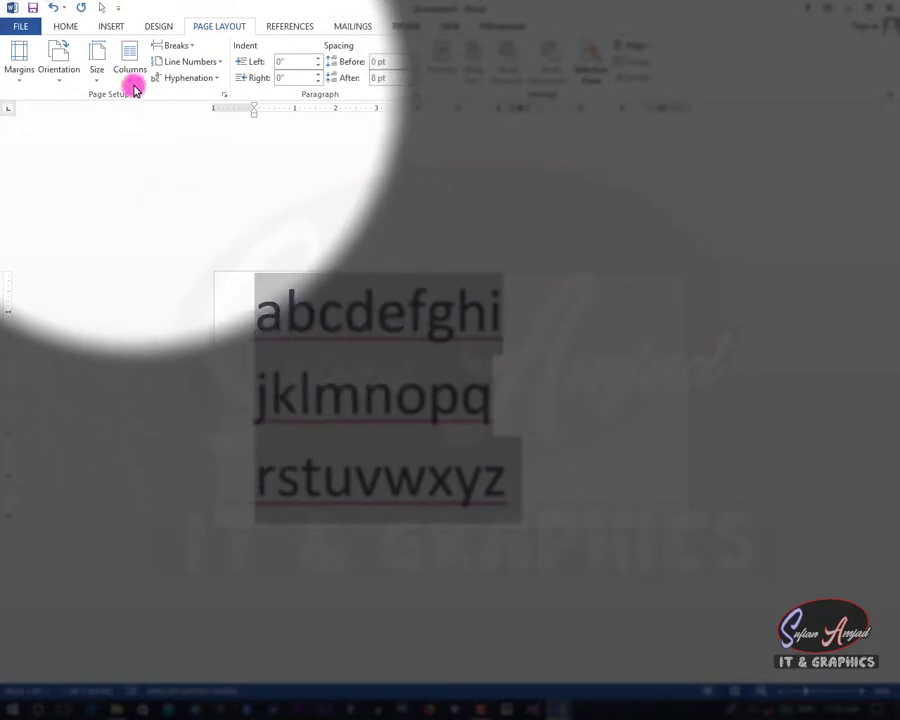
left_click(122, 55)
left_click(136, 97)
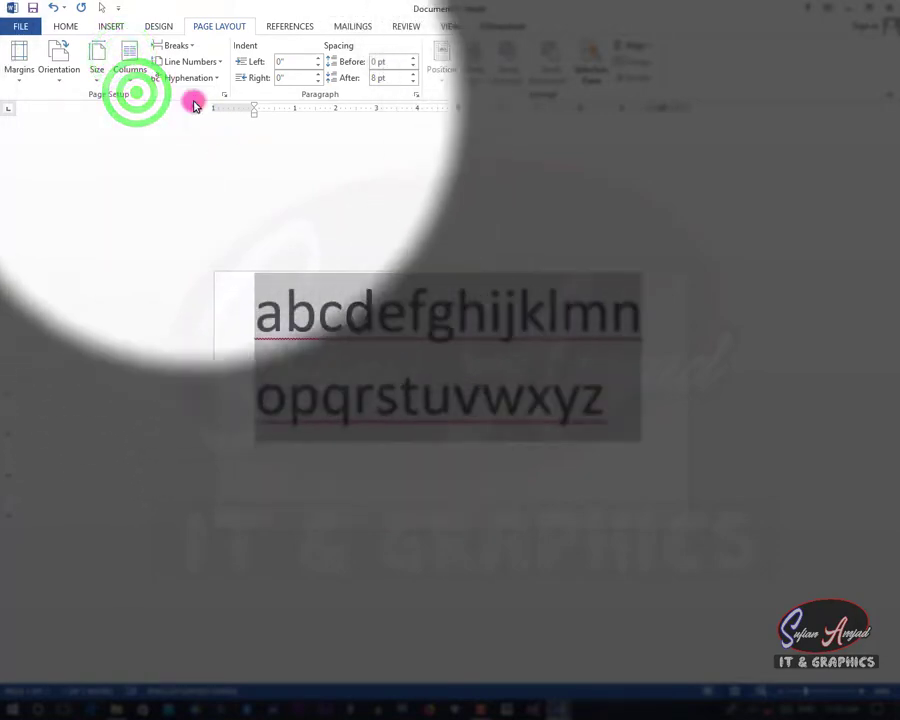
- Replace the selected alphabet text with a page break and insert a second page break after it
left_click(183, 50)
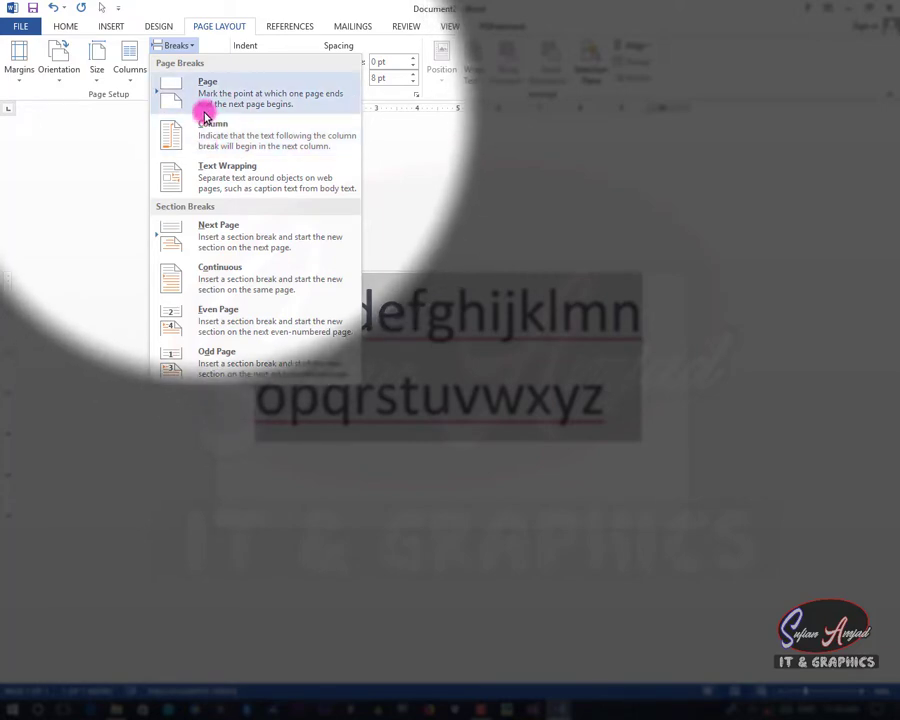
left_click(203, 114)
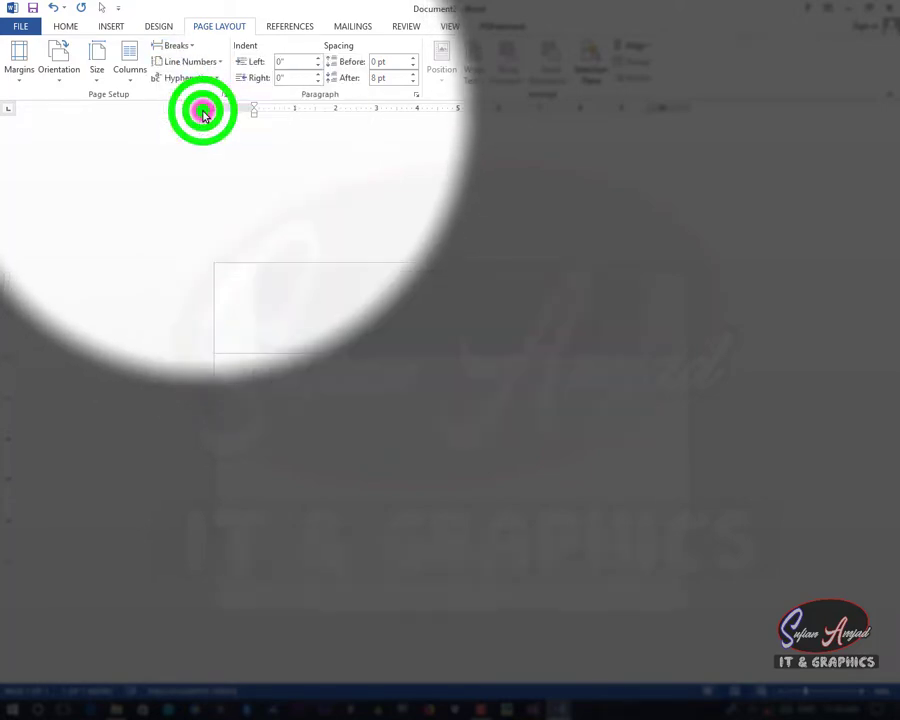
left_click(176, 45)
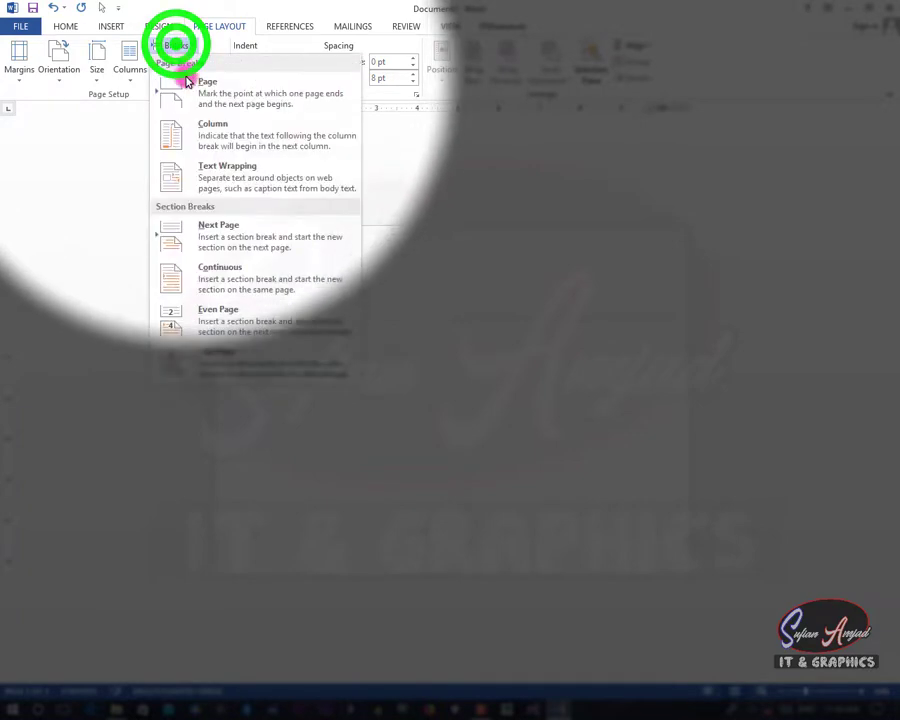
left_click(197, 94)
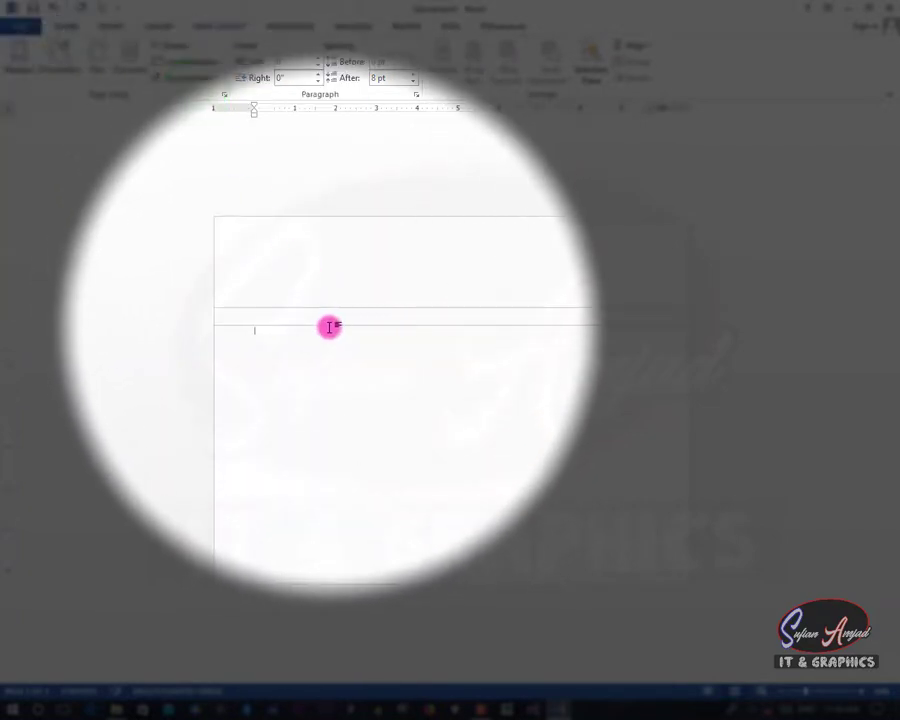
- Place the cursor within the last page and insert a column break there
left_click(333, 323)
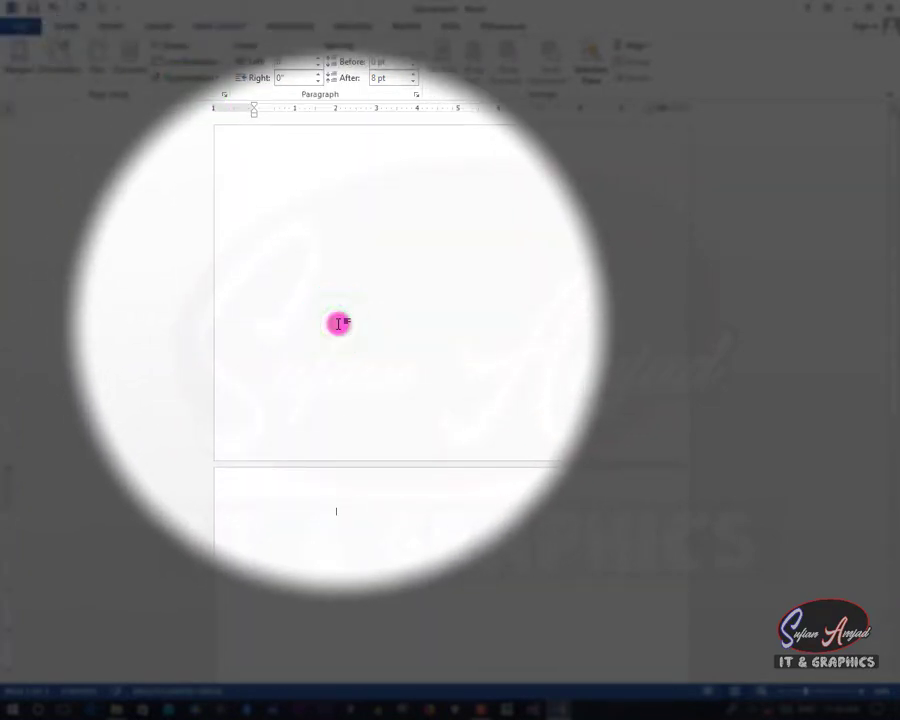
left_click(183, 61)
left_click(177, 45)
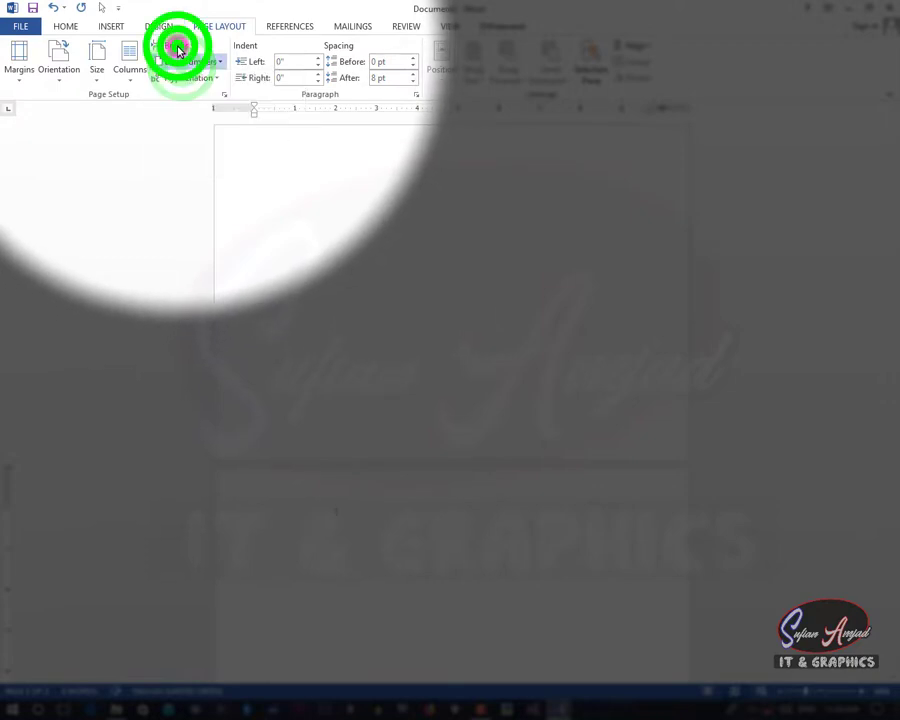
left_click(237, 139)
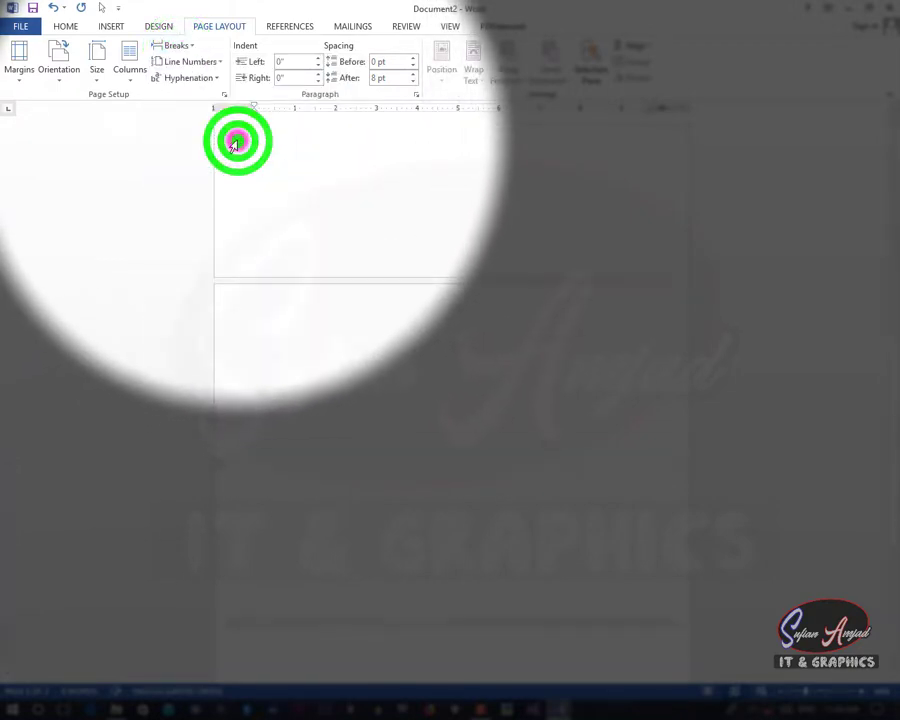
- Review the available page and section breaks, and turn on continuous line numbering
left_click(177, 45)
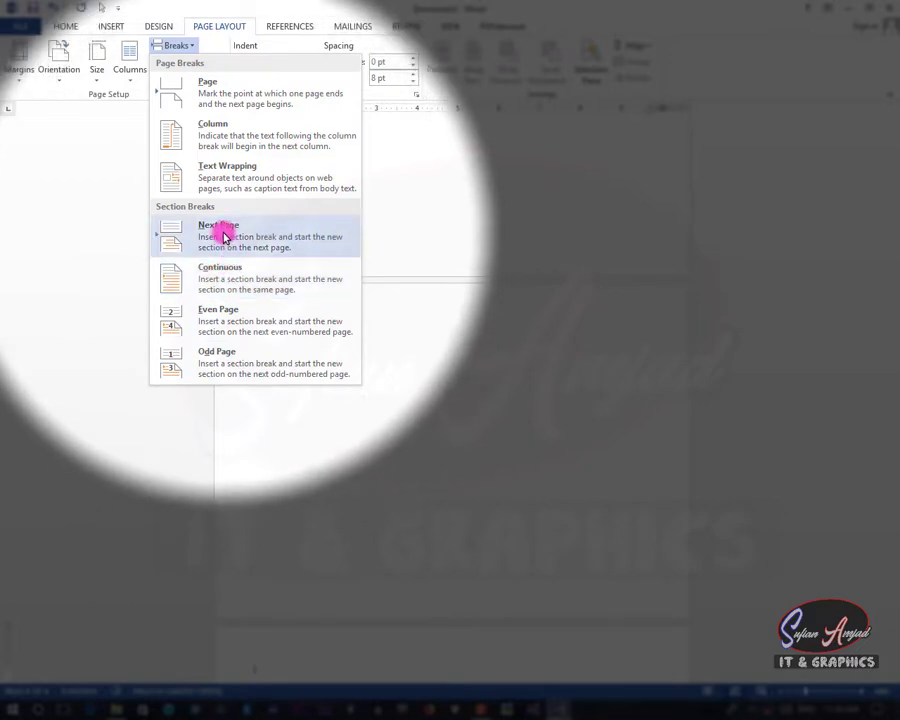
left_click(208, 44)
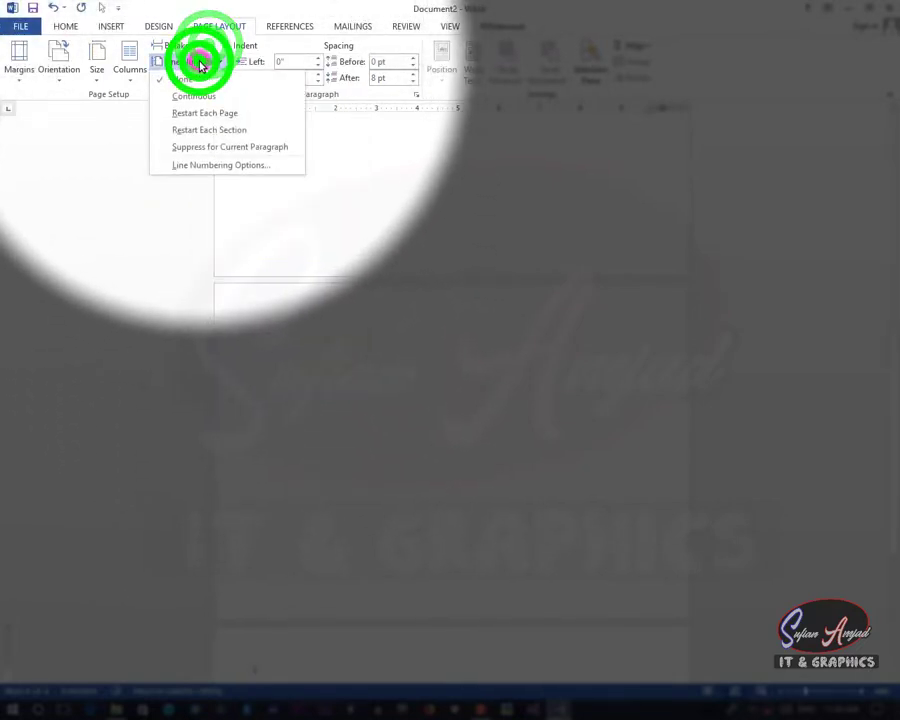
left_click(208, 94)
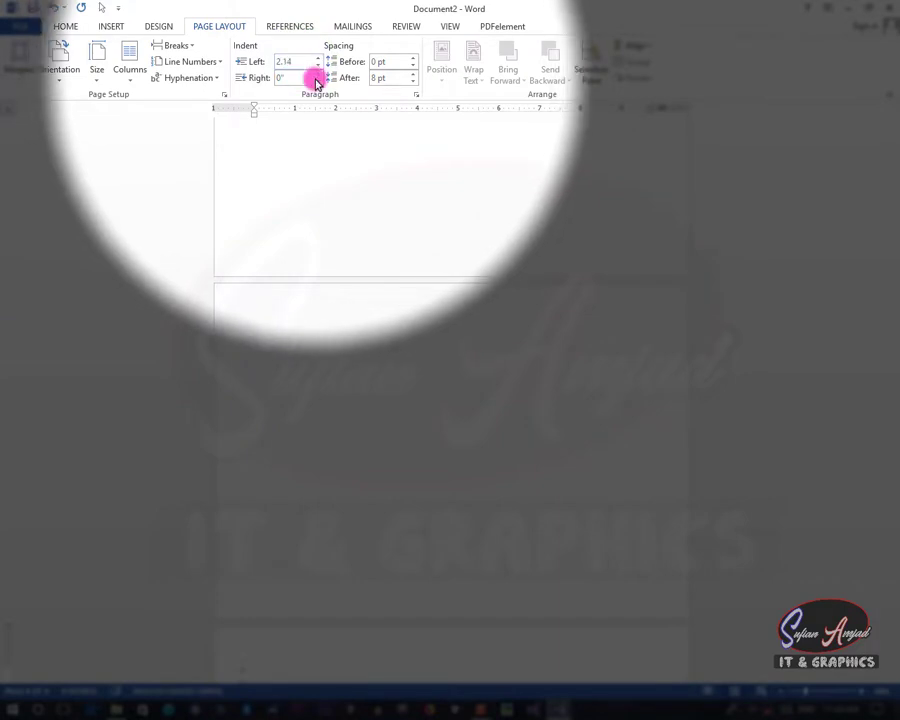
- Set the paragraph's spacing to 1.2 pt before and 0.3 pt after, and its right indent to 0.2"
left_click(386, 62)
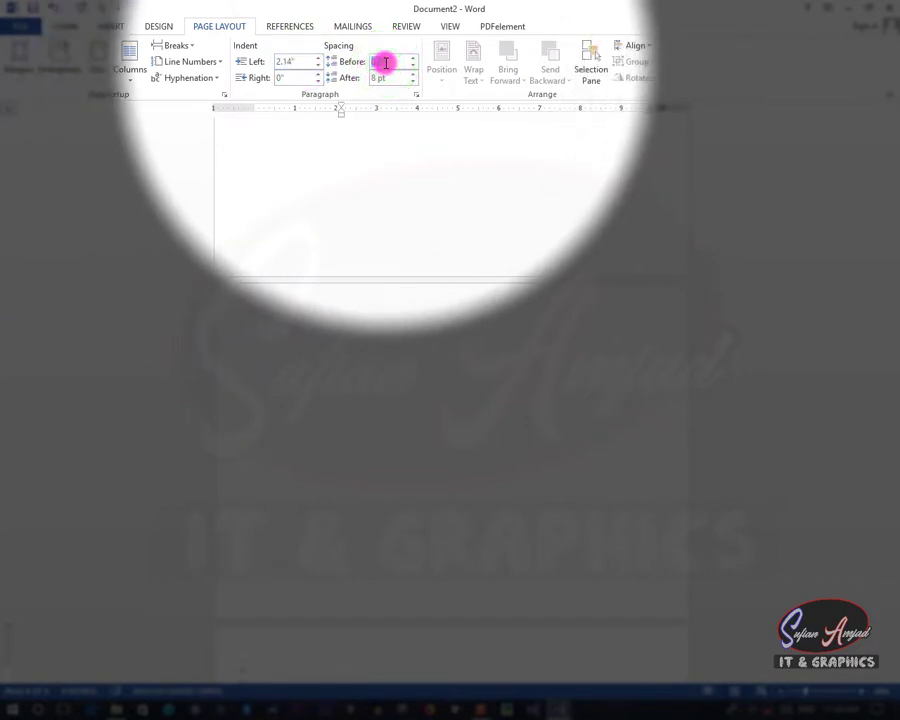
type("1.2")
left_click(300, 78)
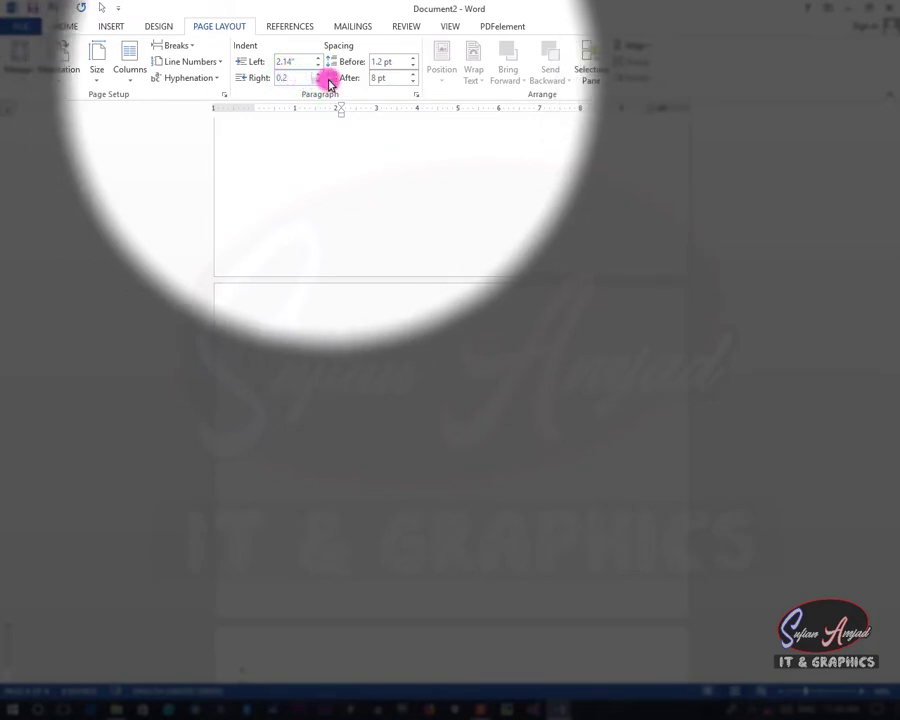
left_click(391, 77)
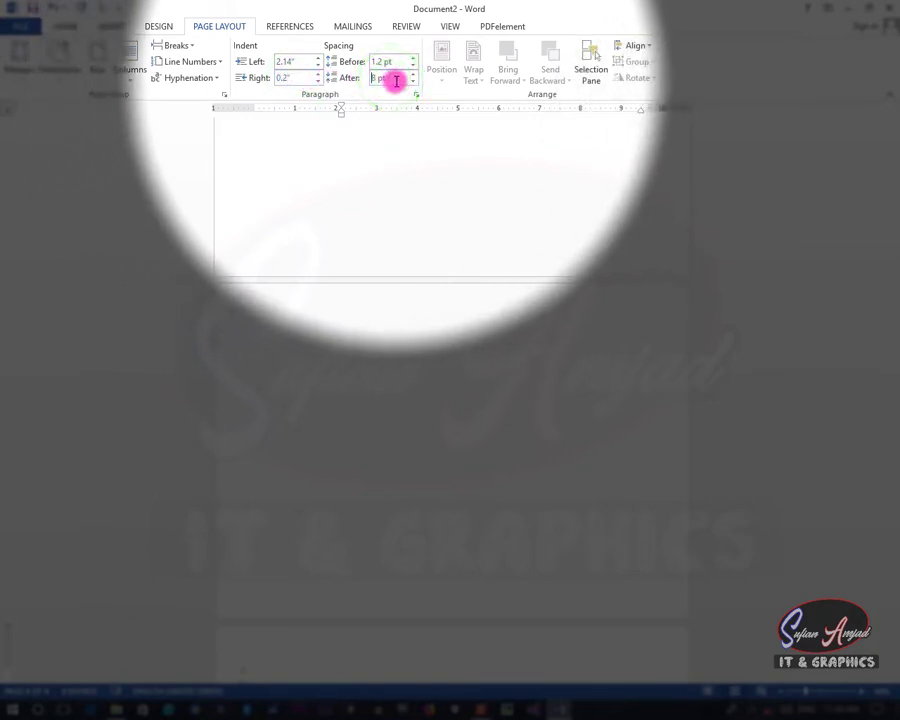
left_click_drag(396, 81, 376, 79)
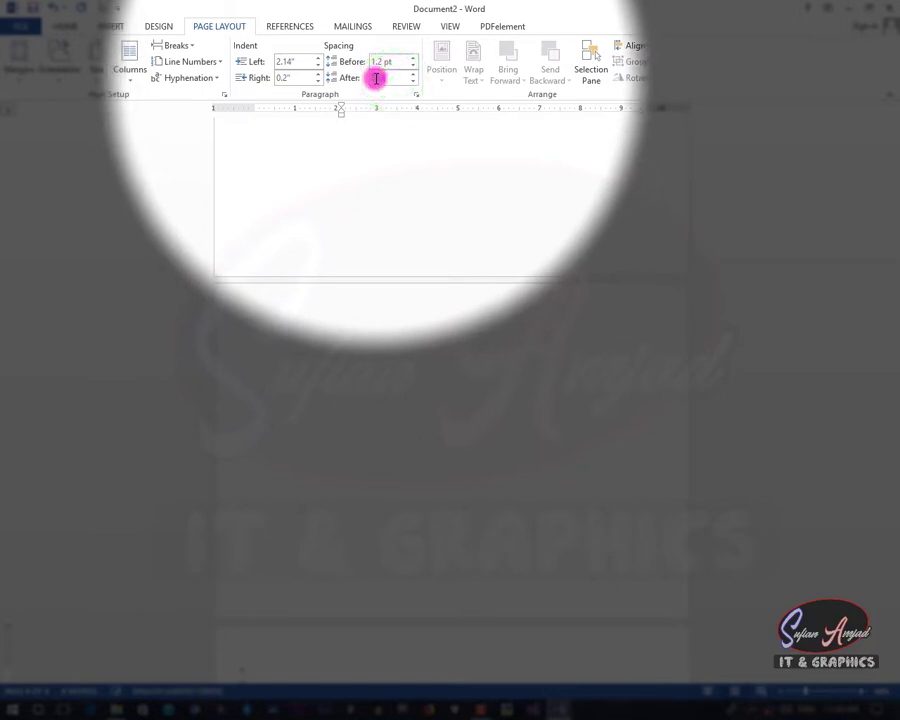
type("0.3")
left_click(441, 184)
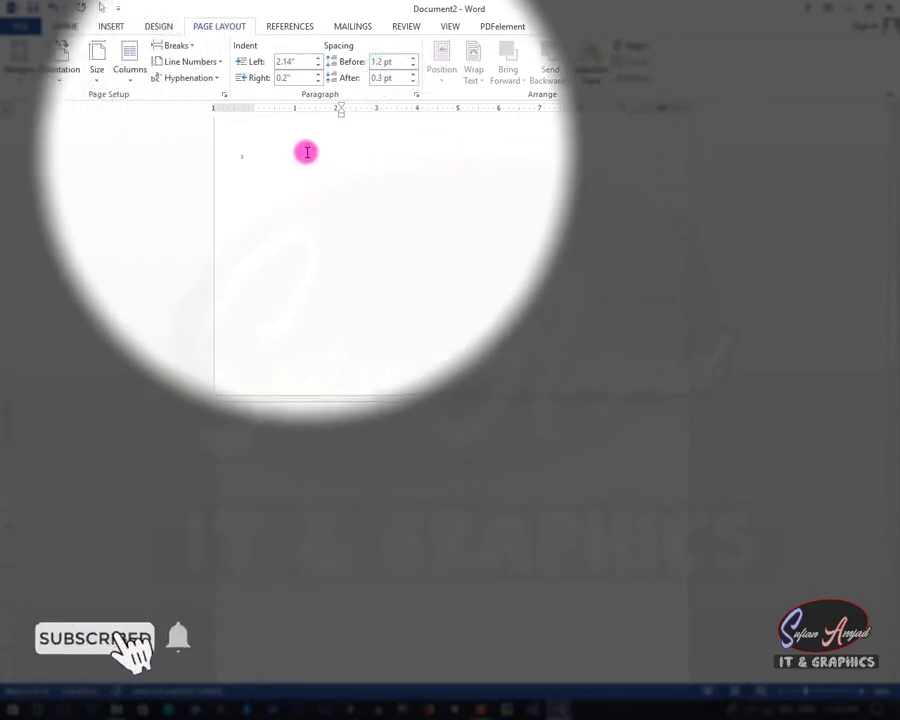
- Check the Selection pane for objects on the page and close it
left_click(598, 68)
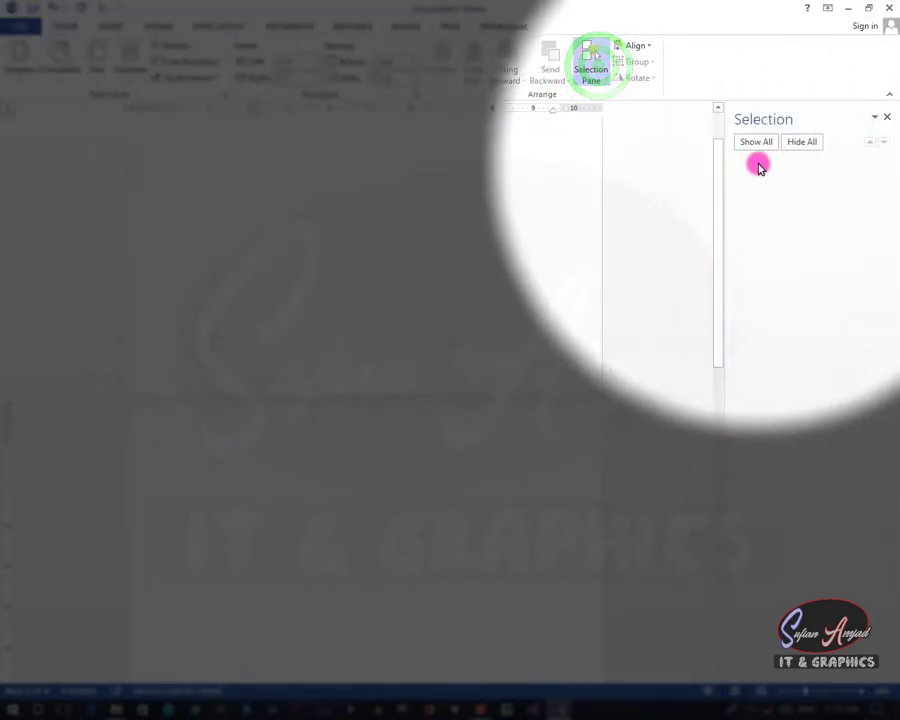
left_click(889, 118)
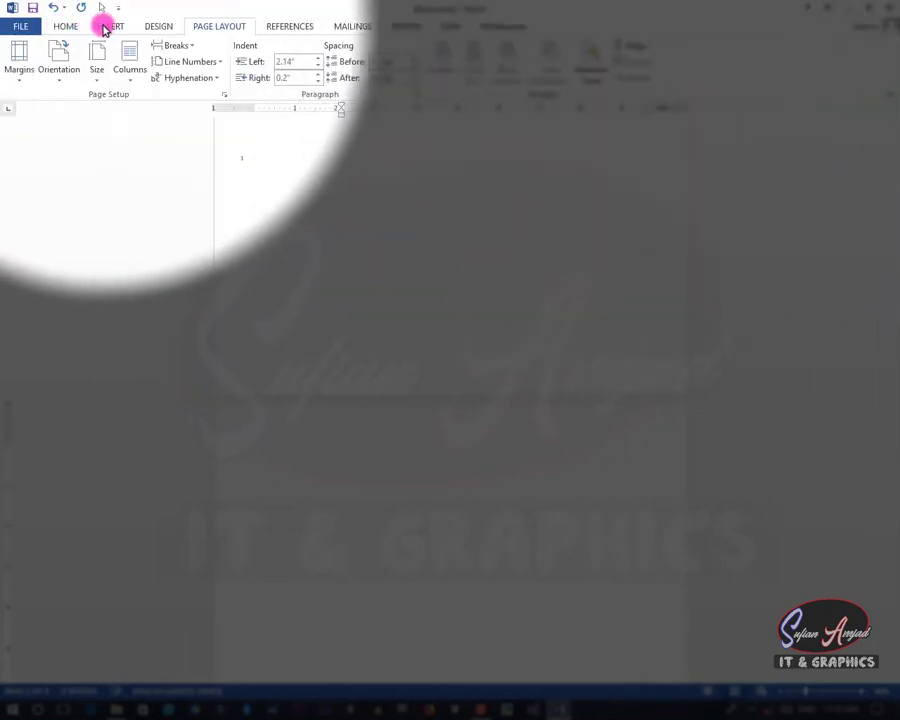
- Draw a large oval near the top of the page and a smaller snip same side corner rectangle to its right
left_click(108, 26)
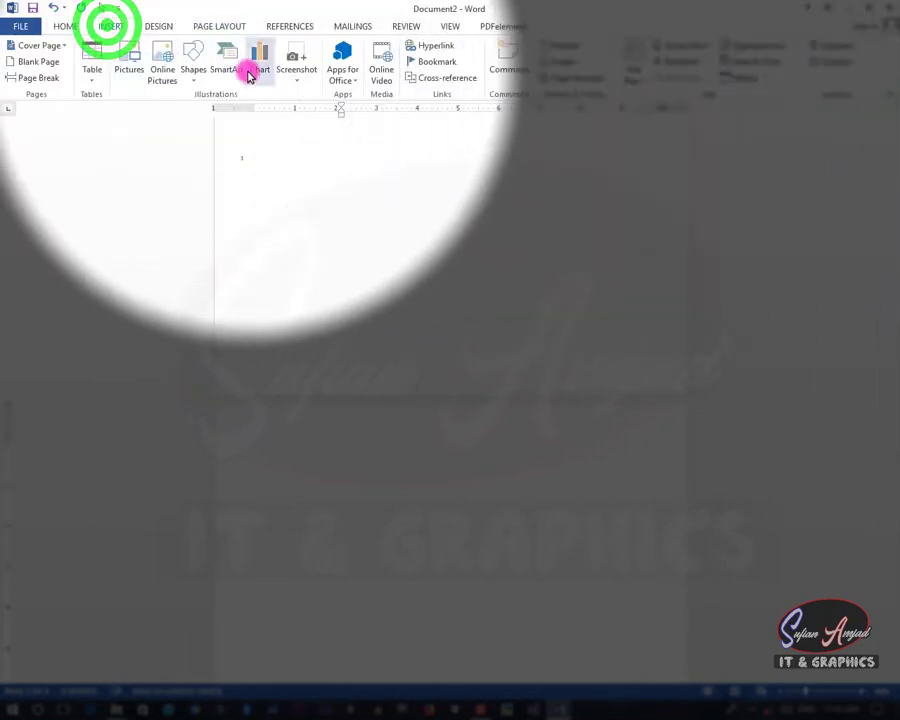
left_click(200, 68)
left_click(243, 110)
left_click_drag(290, 143, 513, 285)
left_click(106, 27)
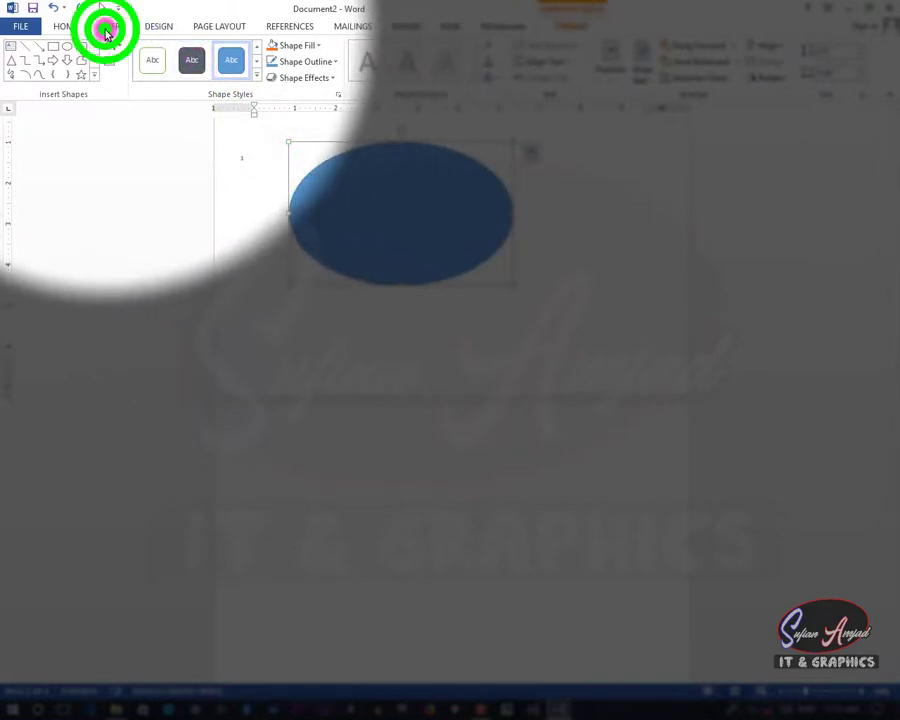
left_click(201, 68)
left_click(221, 185)
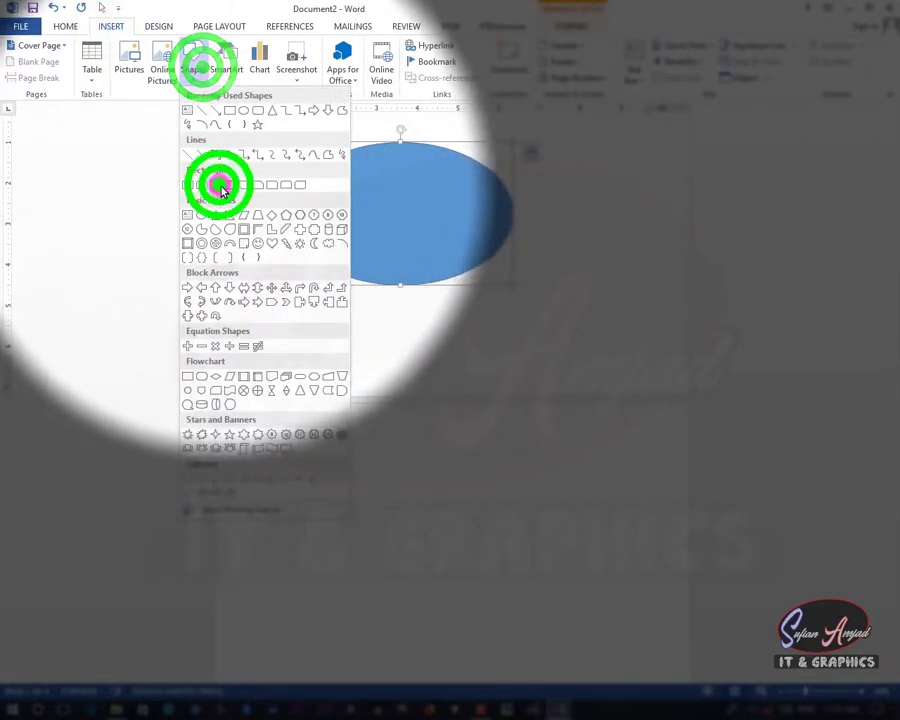
left_click_drag(537, 218, 621, 328)
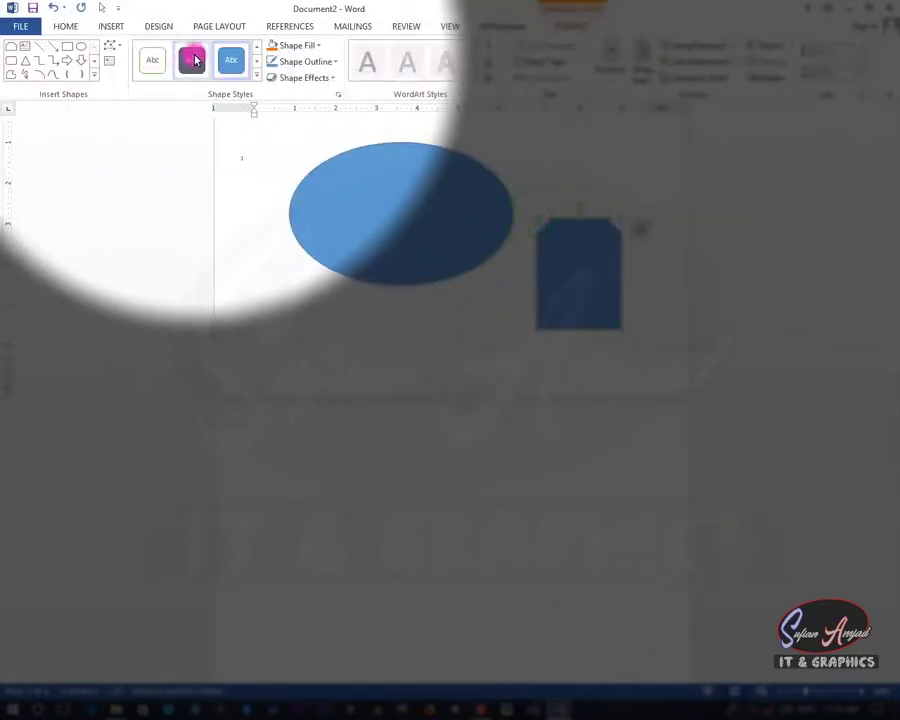
- Draw an up-down arrow overlapping the oval's lower left and stretch its upper end upward
left_click(112, 25)
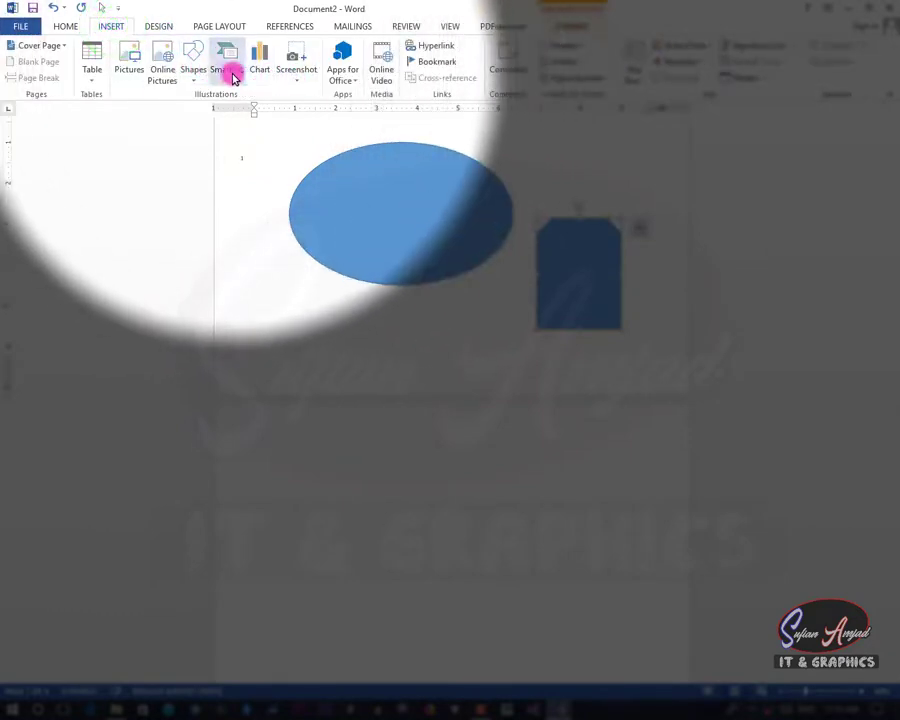
left_click(197, 68)
left_click(257, 286)
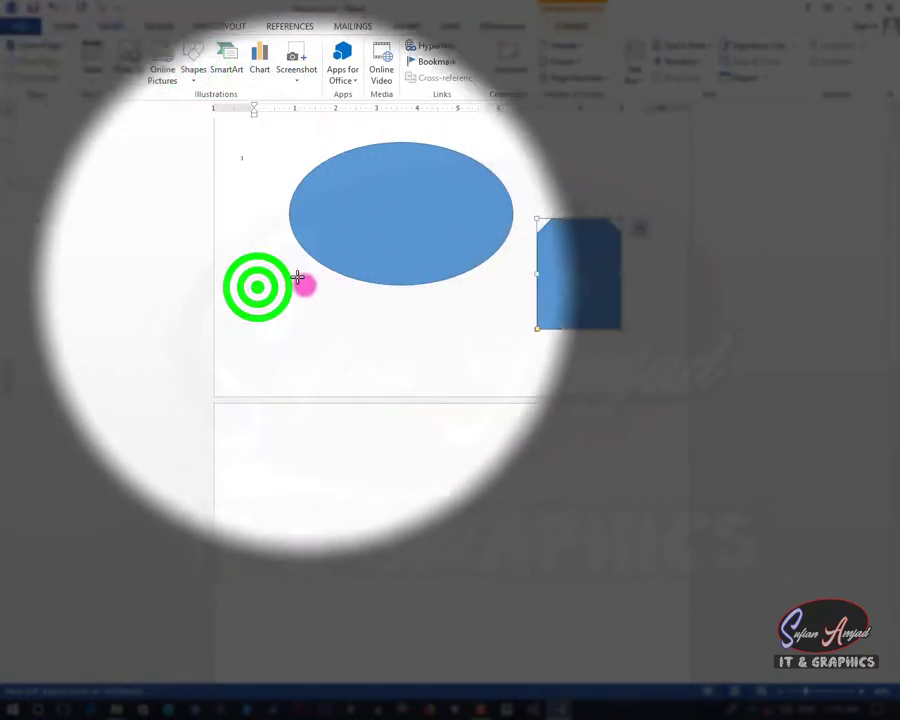
left_click_drag(270, 257, 415, 389)
left_click(461, 357)
left_click(354, 315)
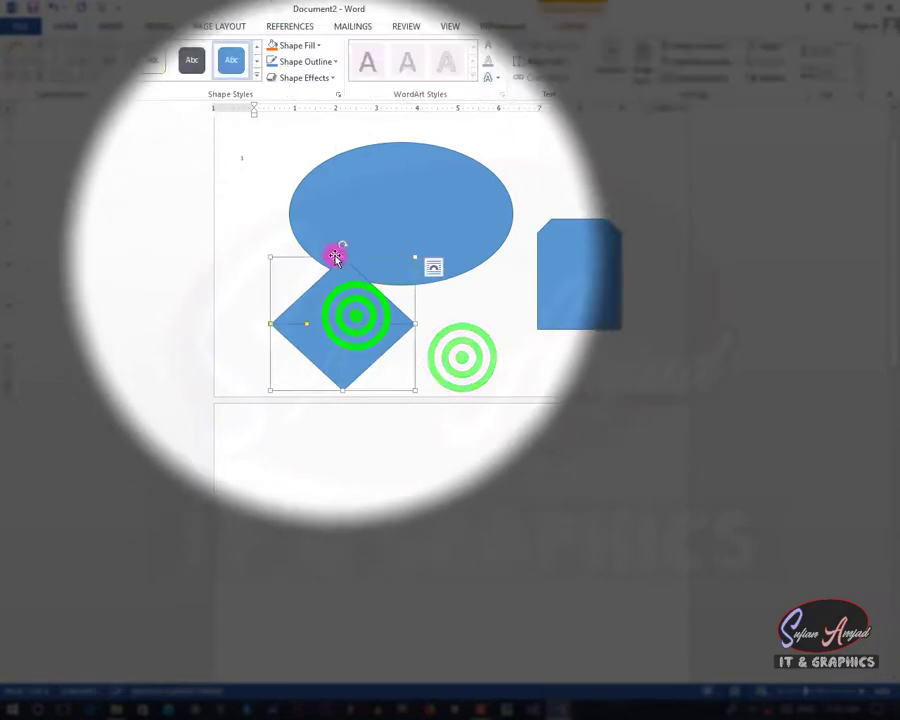
left_click_drag(344, 255, 335, 200)
- Set the up-down arrow's text wrapping to Square and move it over the middle of the oval
left_click(236, 25)
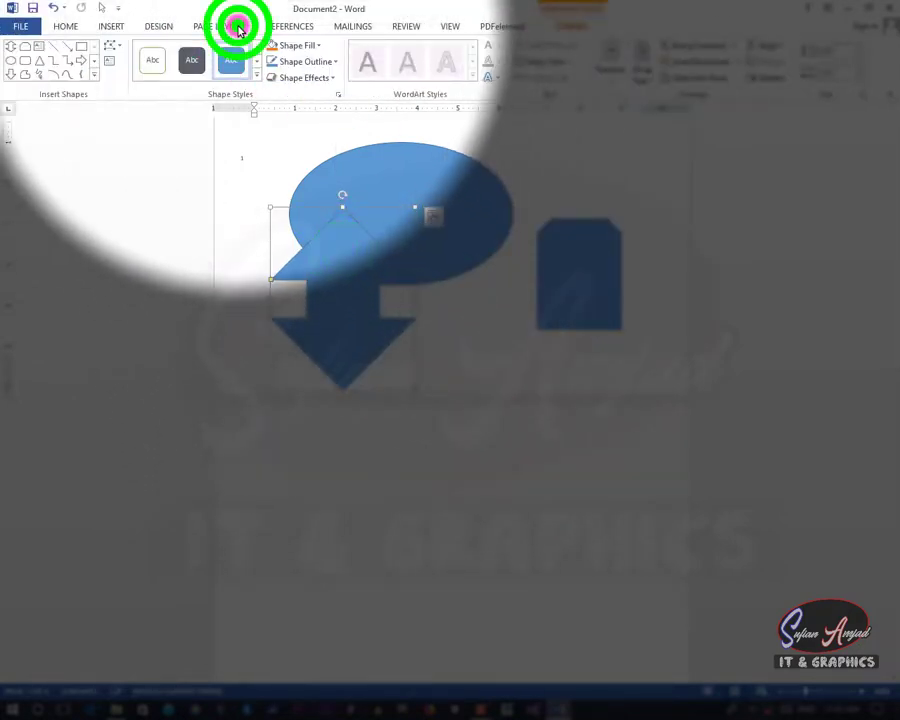
left_click(438, 70)
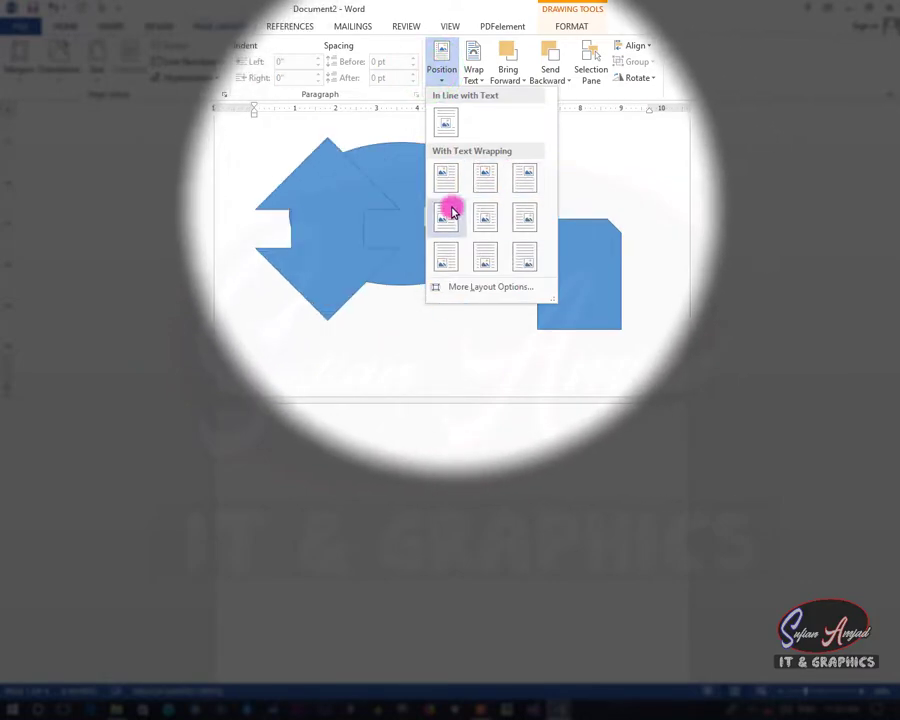
left_click(476, 74)
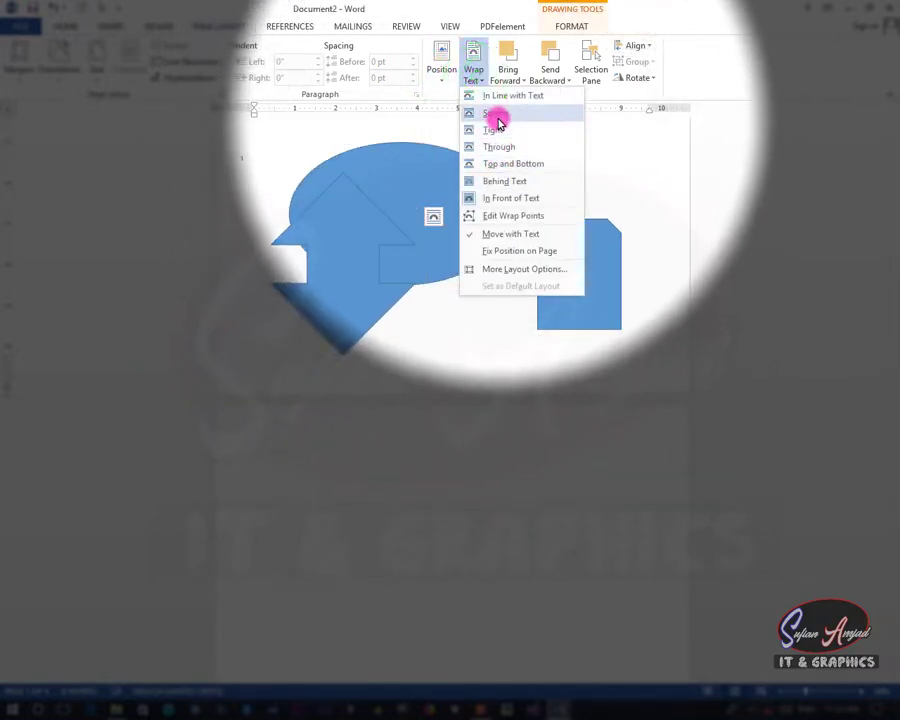
left_click(497, 116)
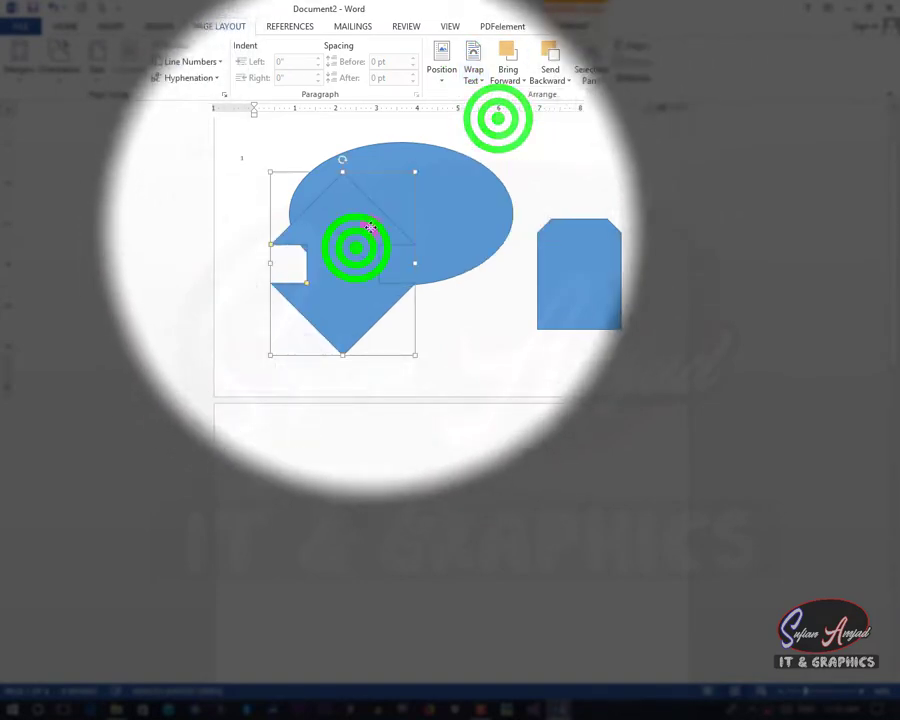
left_click_drag(353, 245, 416, 193)
- Review the wrapping styles in the up-down arrow's layout options and close them without changes
left_click(478, 82)
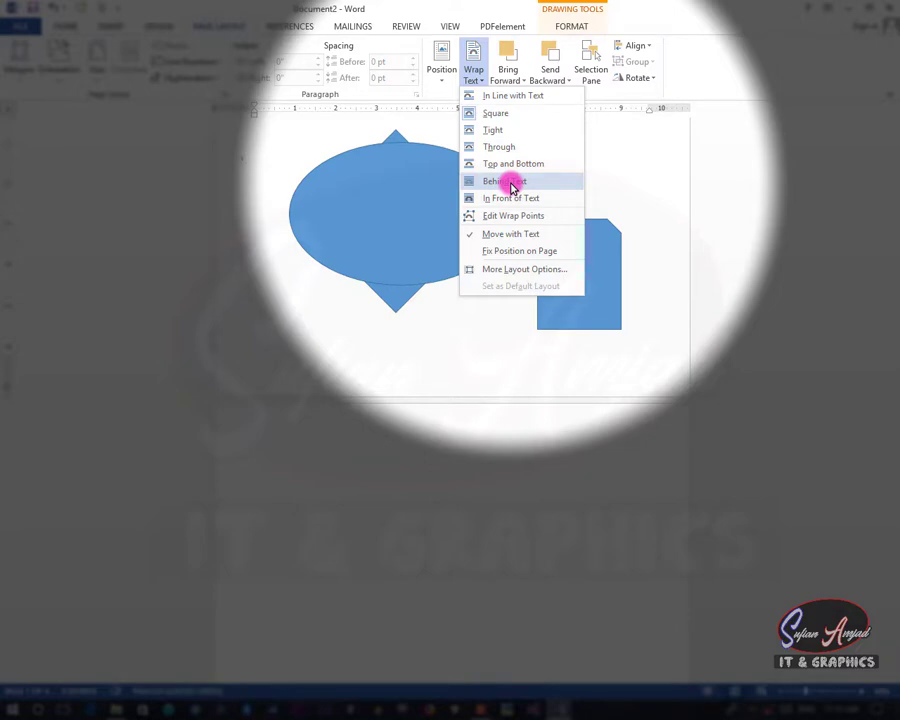
left_click(524, 266)
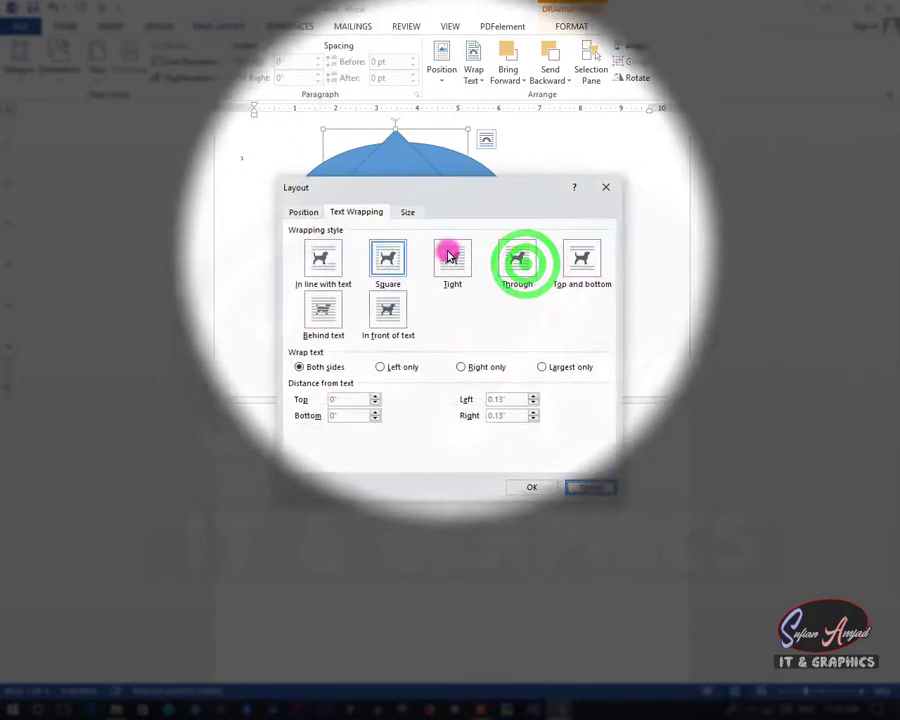
left_click(600, 188)
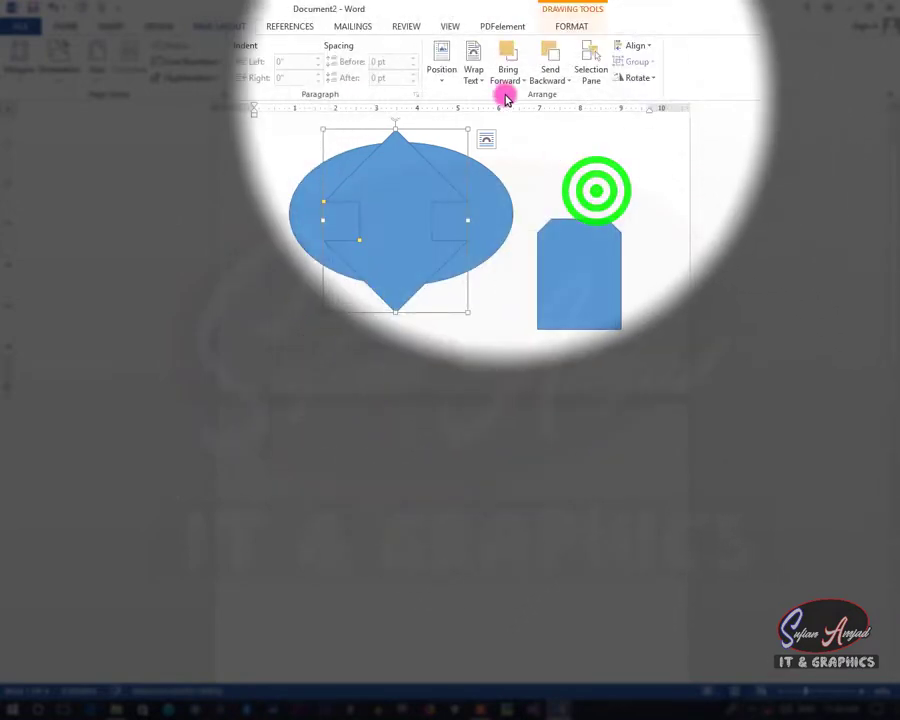
- Apply Bring Forward, Bring to Front and Bring in Front of Text to the up-down arrow
left_click(507, 80)
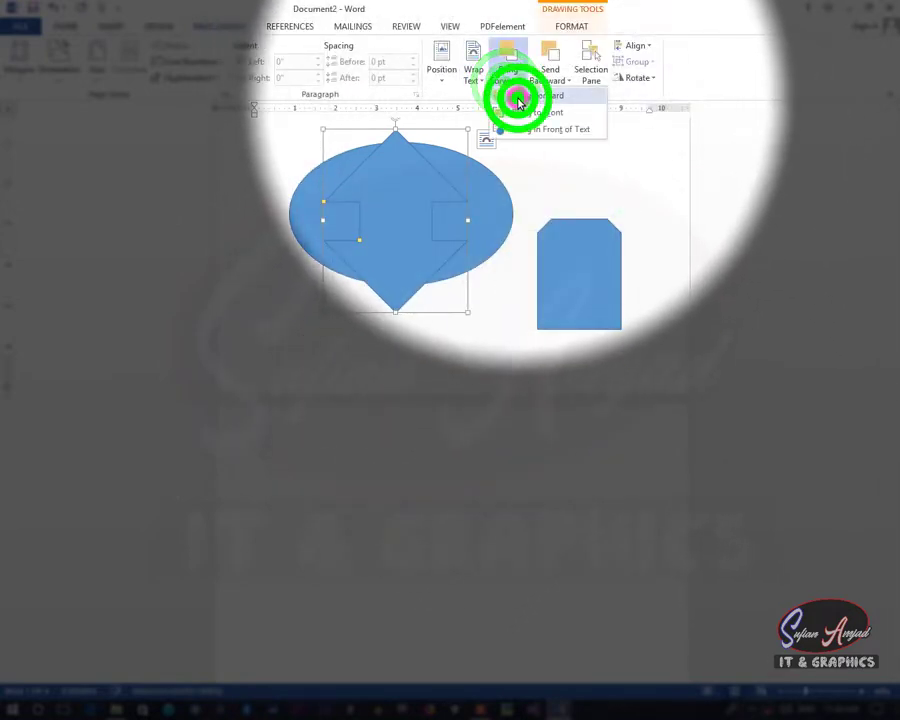
left_click(518, 97)
left_click(509, 76)
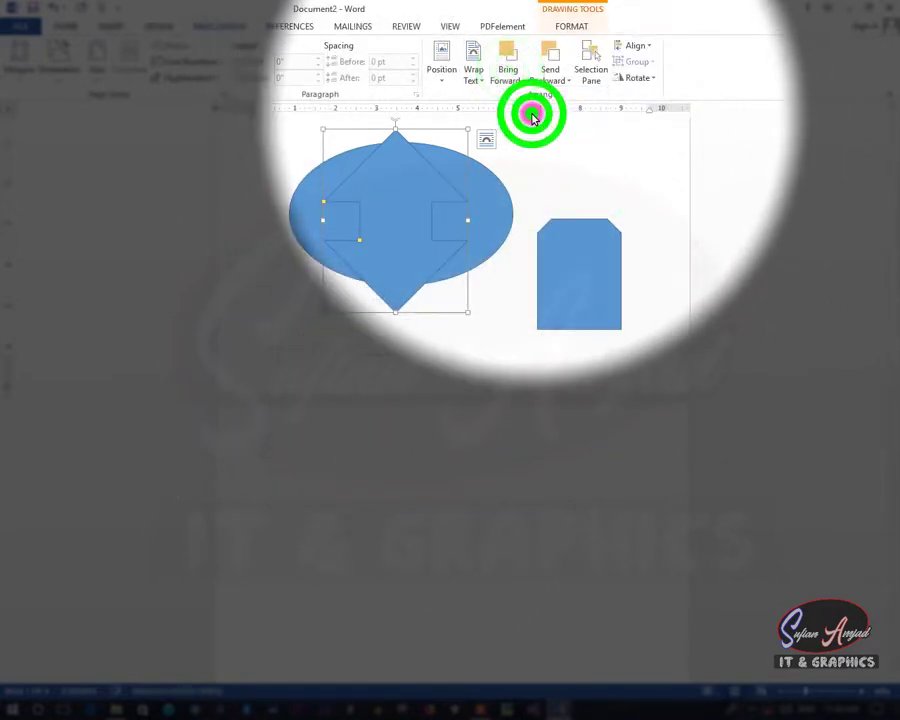
left_click(507, 77)
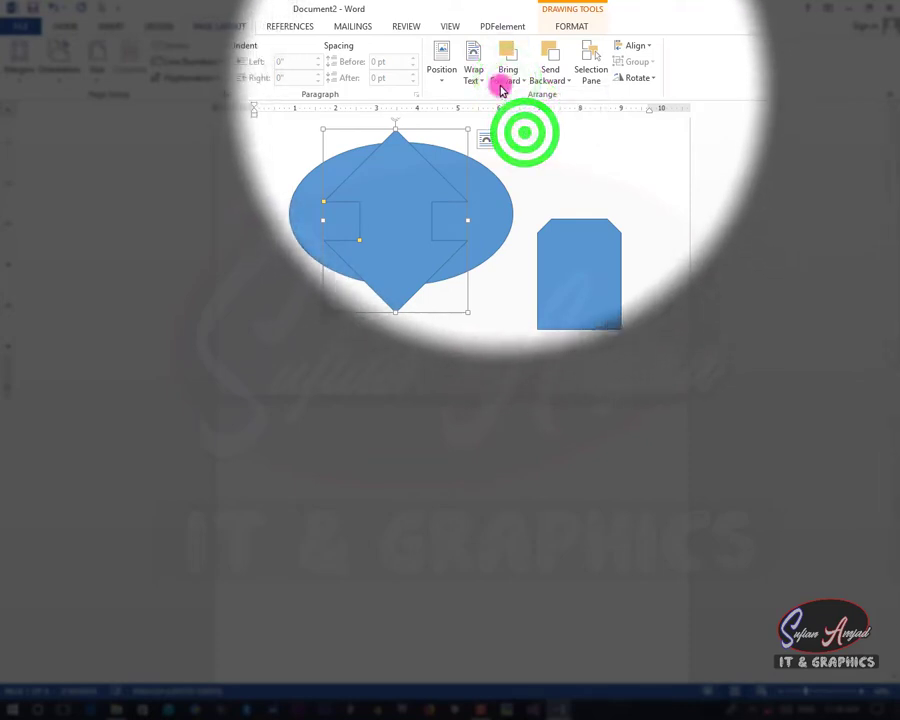
- Apply Send Backward and Send Behind Text to the up-down arrow, and nudge it slightly up and right
left_click(553, 80)
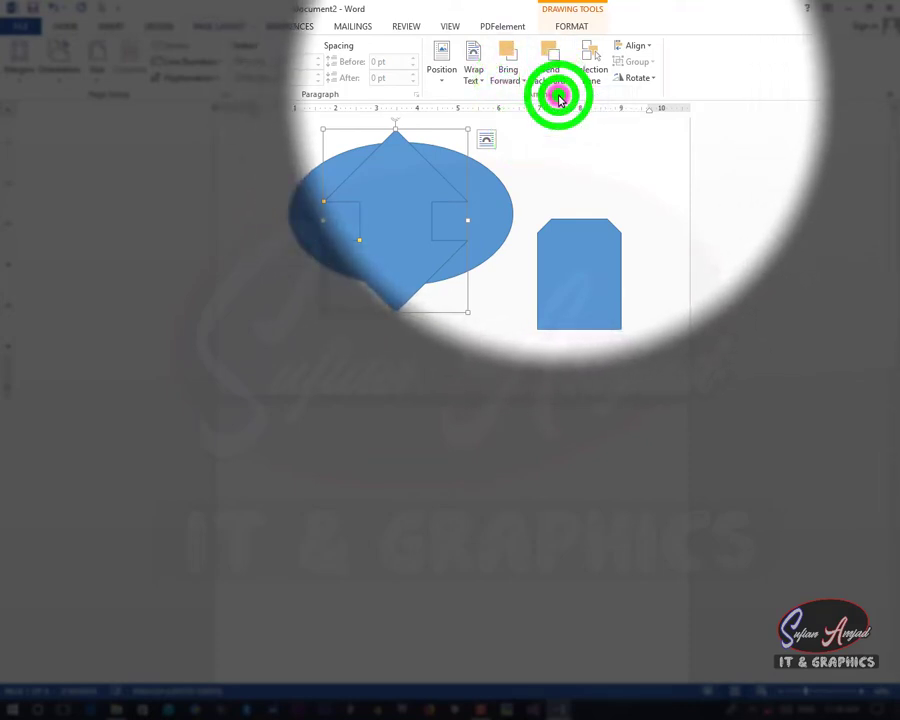
left_click(540, 77)
left_click(563, 128)
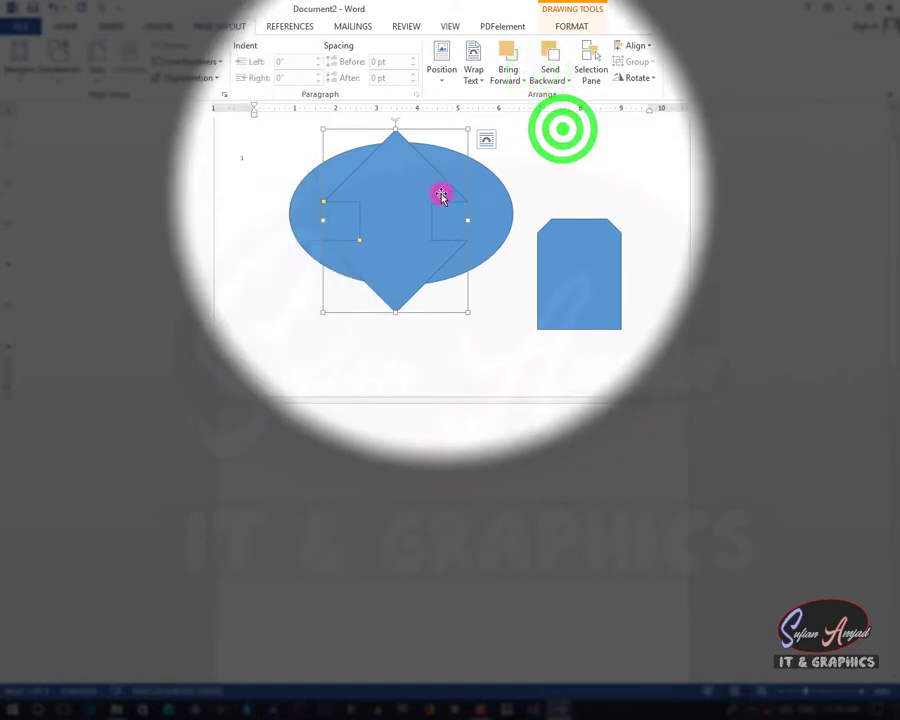
mouse_move(432, 195)
left_mouse_down()
mouse_move(439, 181)
mouse_move(437, 192)
left_mouse_up()
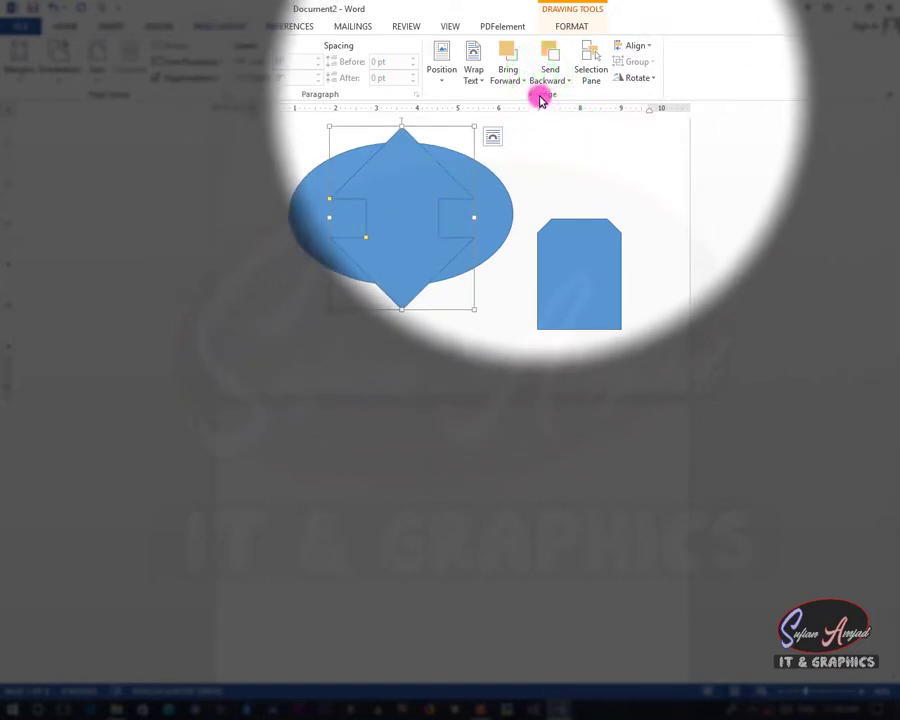
- Send the up-down arrow behind the text, and bring it back to the front of the oval
left_click(540, 80)
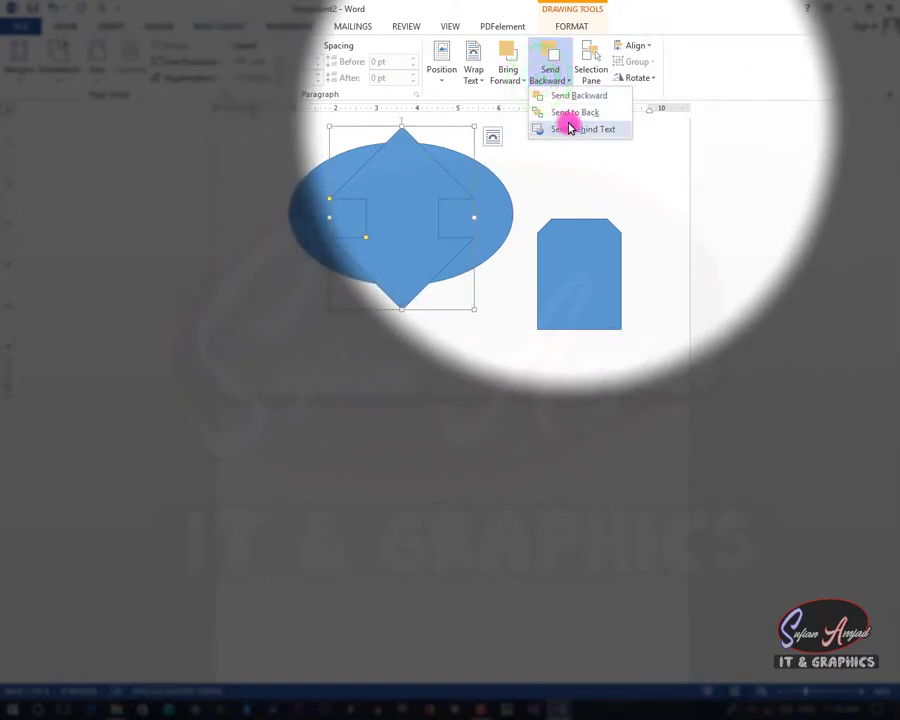
left_click(571, 128)
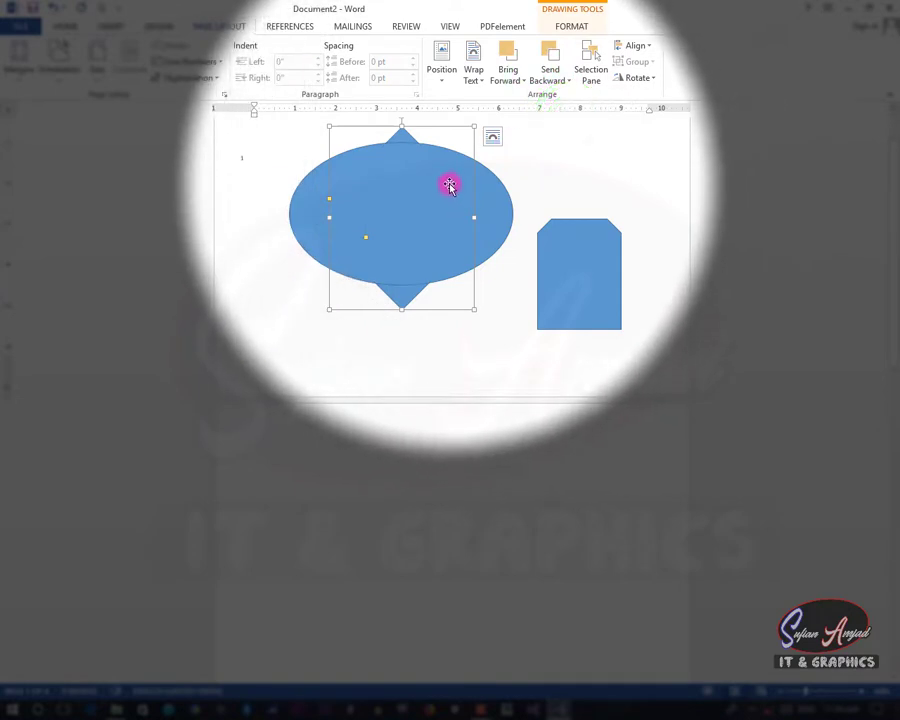
left_click(508, 72)
left_click(526, 112)
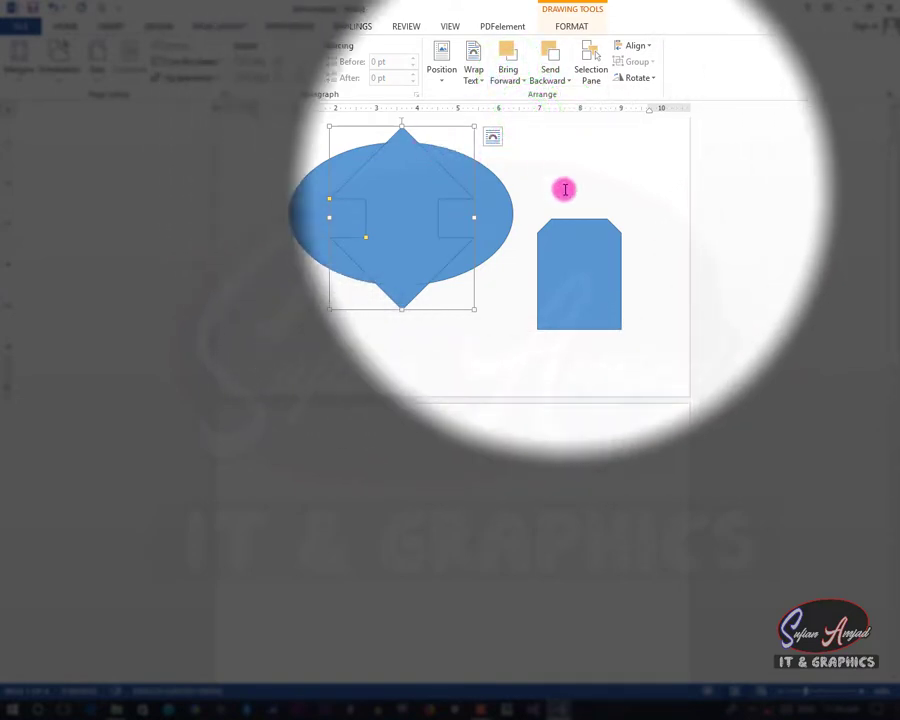
- Open the Selection pane, select the arrow, snipped rectangle and oval together, and clear the selection
left_click(587, 85)
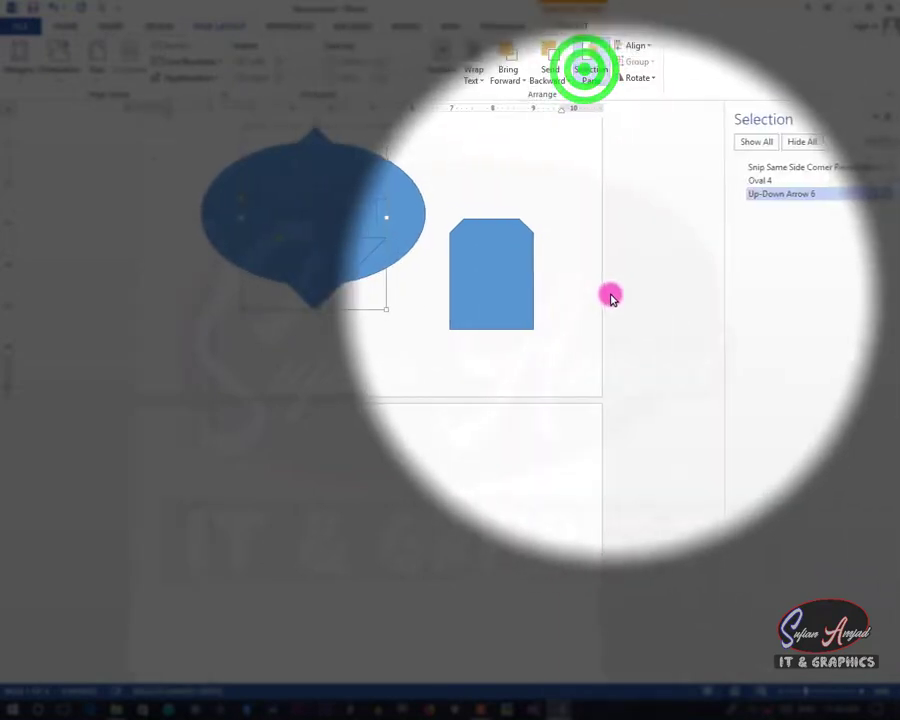
left_click(496, 263)
left_click(331, 221)
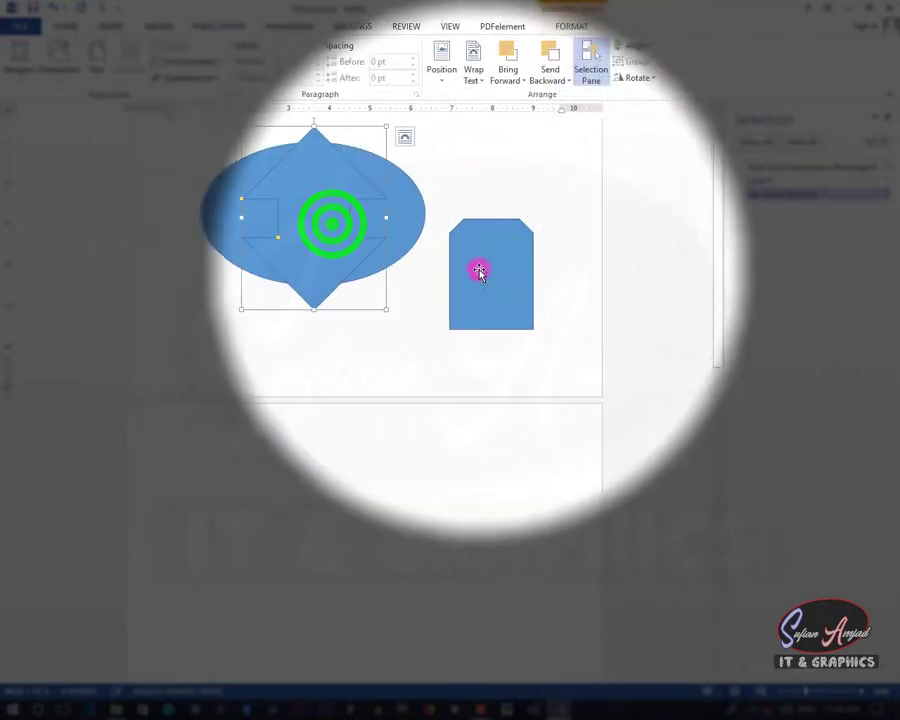
left_click(483, 269, "ctrl")
left_click(408, 193, "ctrl")
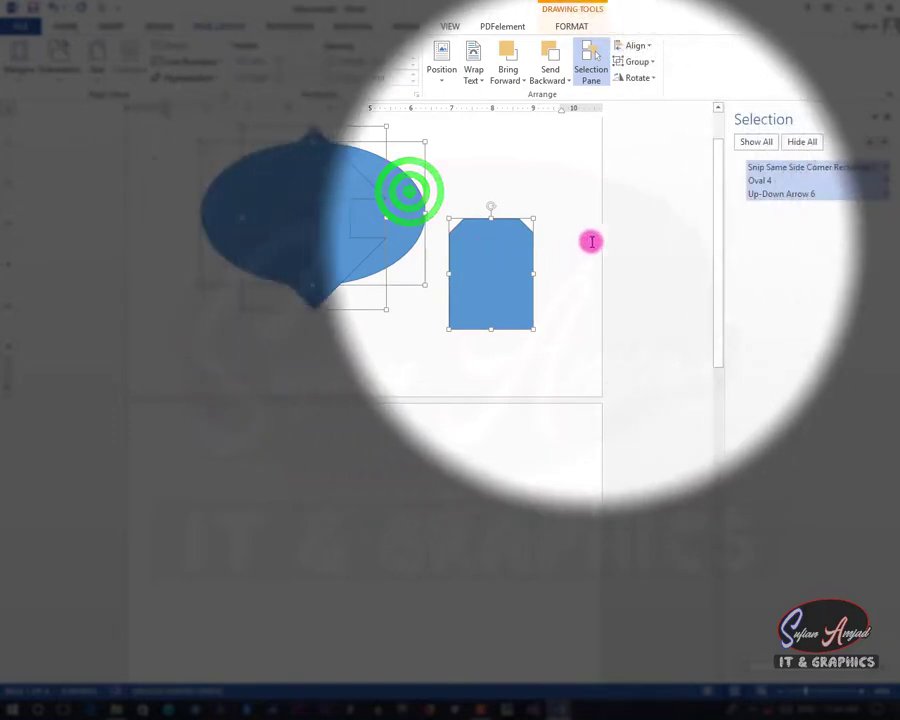
left_click(590, 240)
- Select all three shapes on the page and move them together slightly right and down
left_click(524, 270)
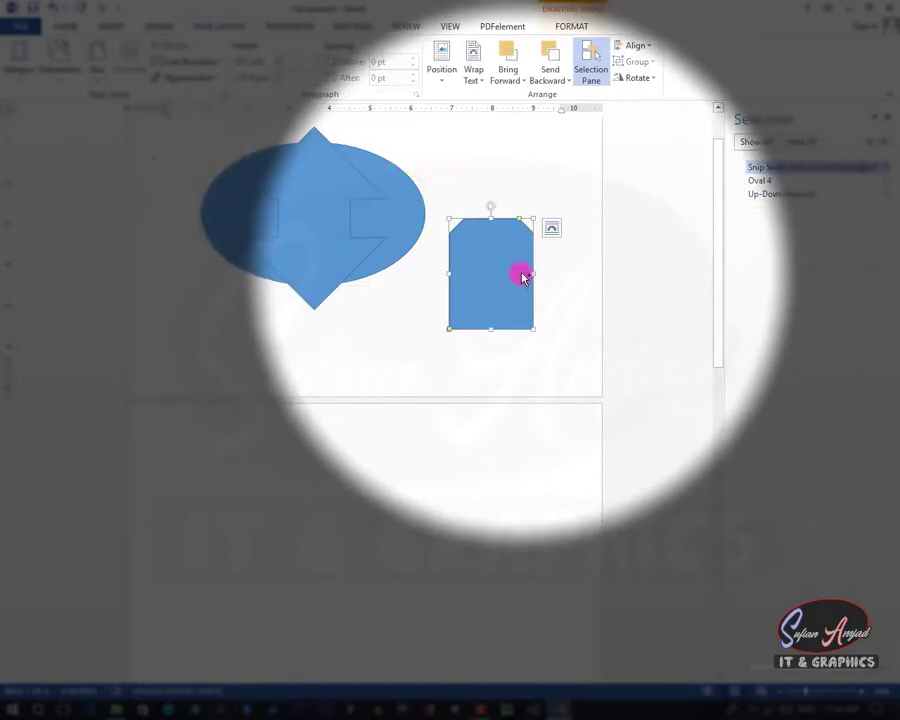
left_click(326, 204, "ctrl")
left_click(401, 209, "ctrl")
left_click_drag(404, 217, 427, 227)
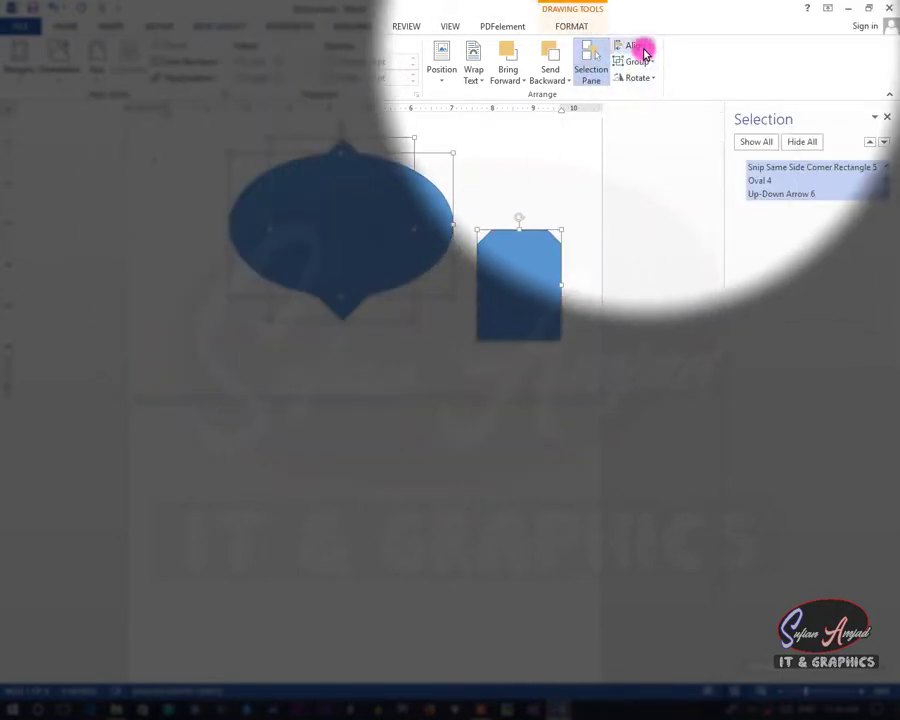
- Align the three selected shapes by their centers with Align Center, and line up their right edges with Align Right
left_click(641, 47)
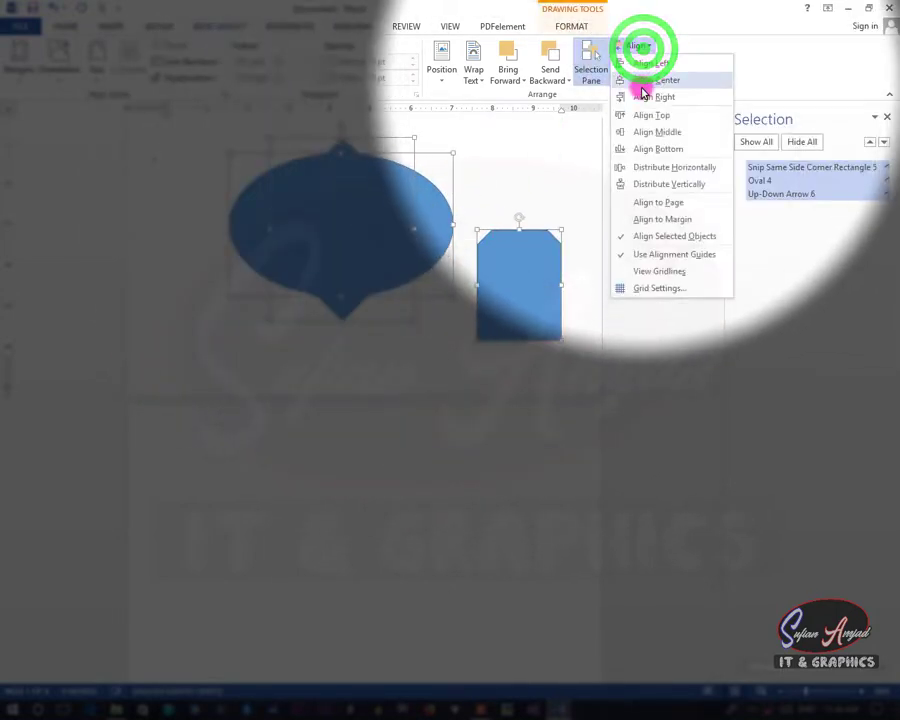
left_click(645, 82)
left_click(627, 47)
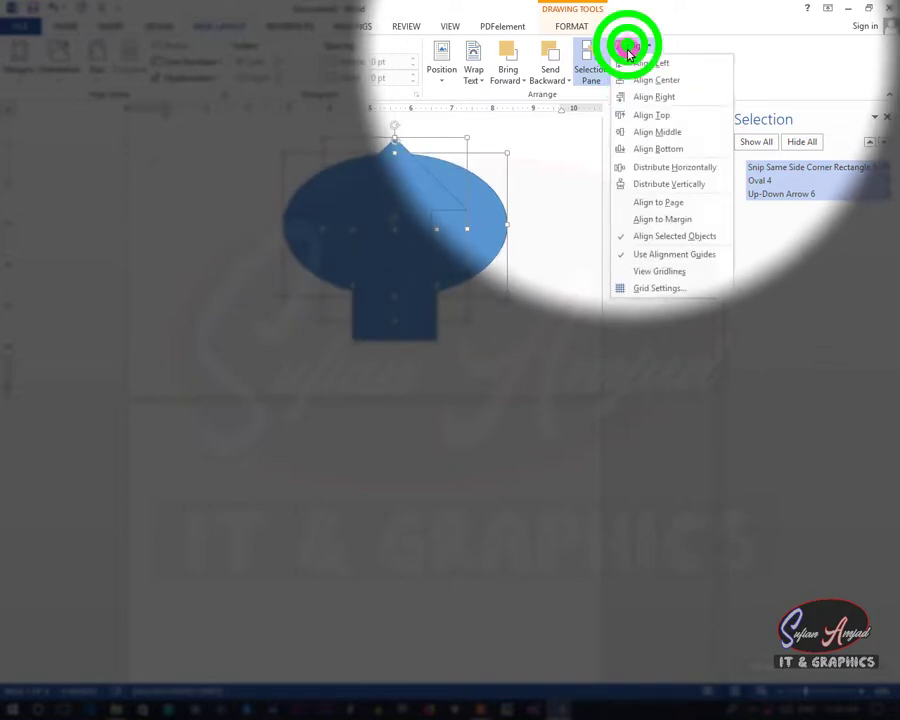
left_click(639, 98)
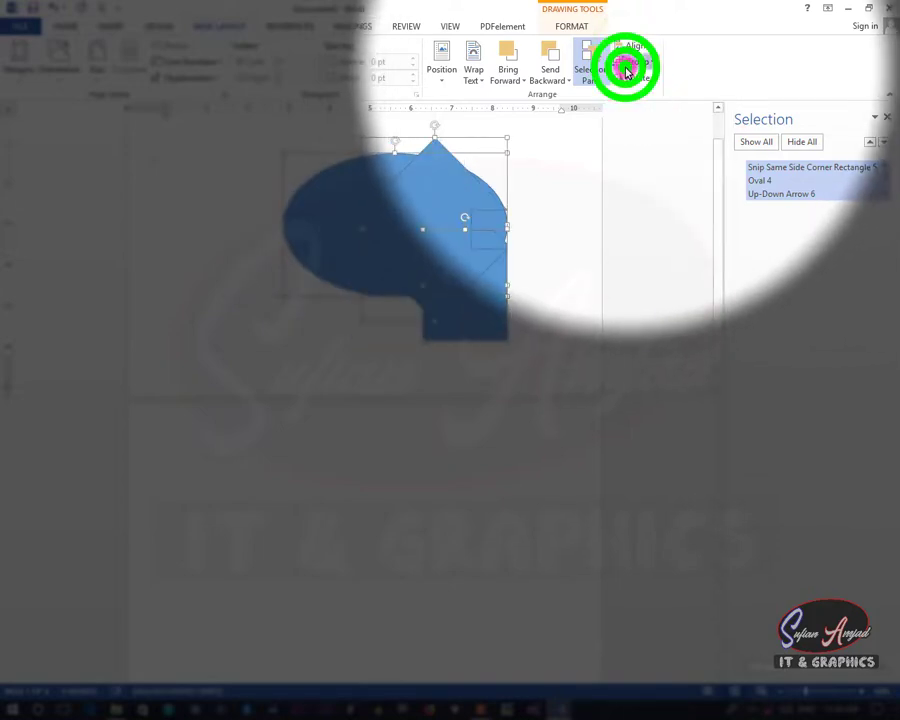
- Group the three selected shapes into one object and move the group slightly left and down
left_click(627, 70)
left_click(630, 82)
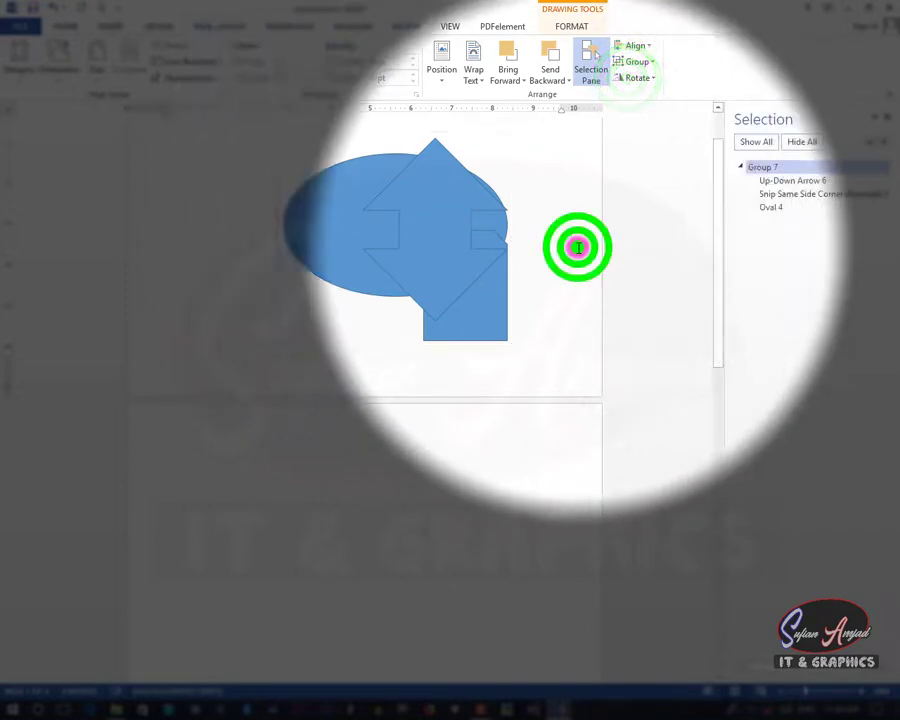
mouse_move(466, 215)
left_mouse_down()
mouse_move(398, 217)
mouse_move(482, 206)
mouse_move(397, 229)
mouse_move(463, 222)
mouse_move(446, 217)
left_mouse_up()
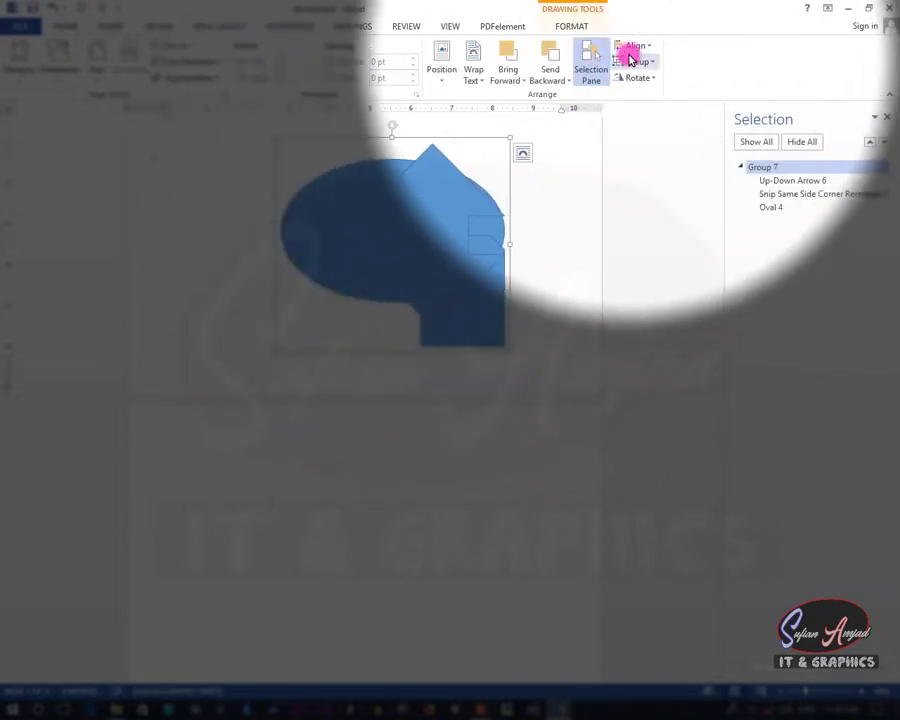
- Ungroup the shapes and spread them apart, with the up-down arrow to the left, the snipped rectangle to the right and the oval higher between them
left_click(630, 60)
left_click(638, 93)
left_click(545, 215)
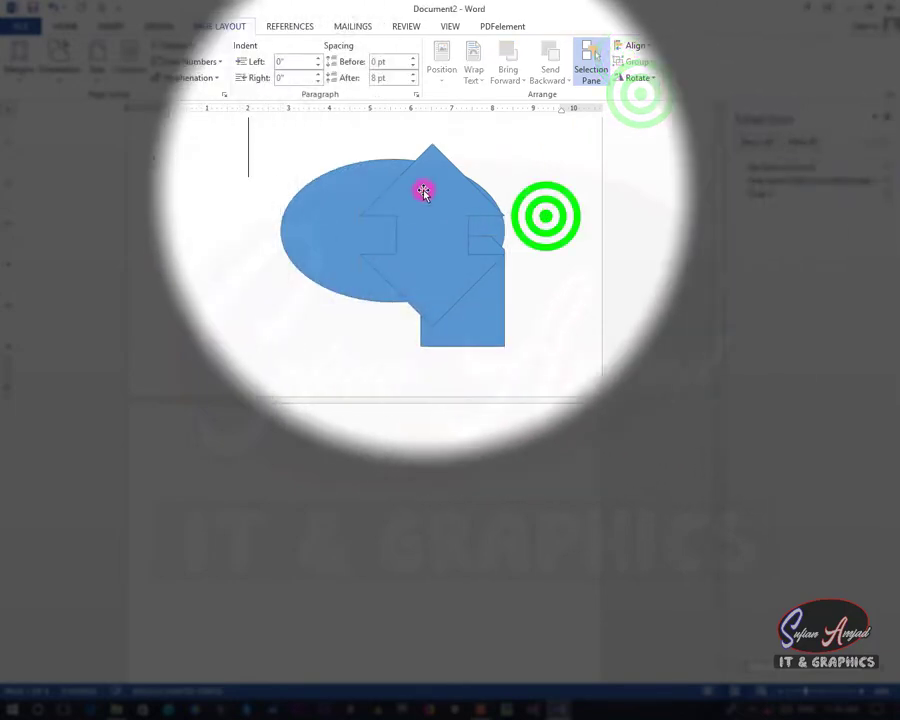
left_click_drag(424, 192, 246, 218)
left_click_drag(418, 274, 488, 274)
left_click_drag(437, 223, 440, 192)
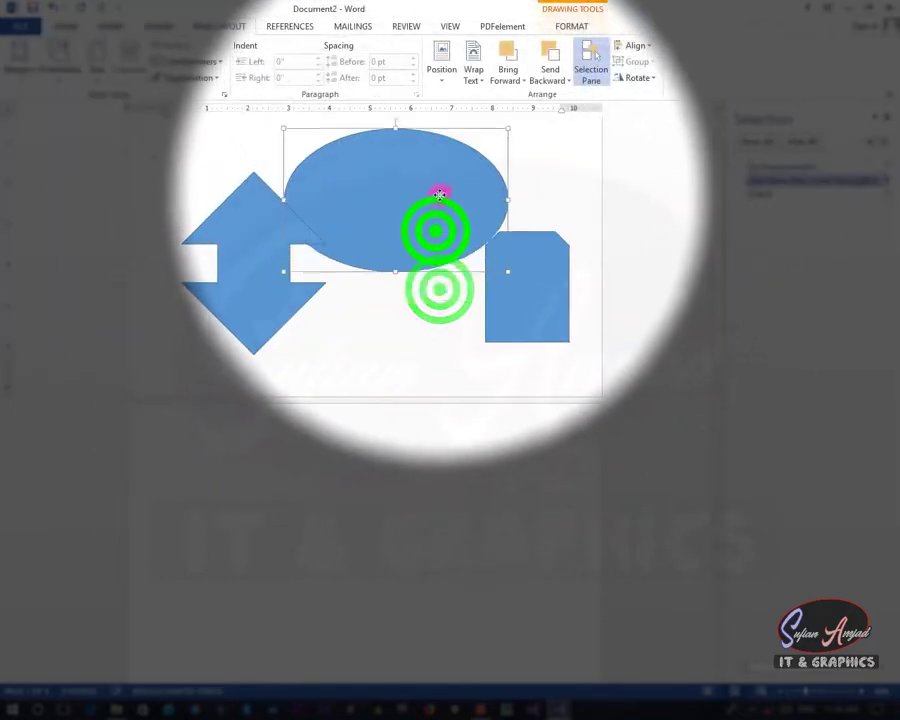
- Rotate the oval right by 90° and close the Selection pane
left_click(633, 79)
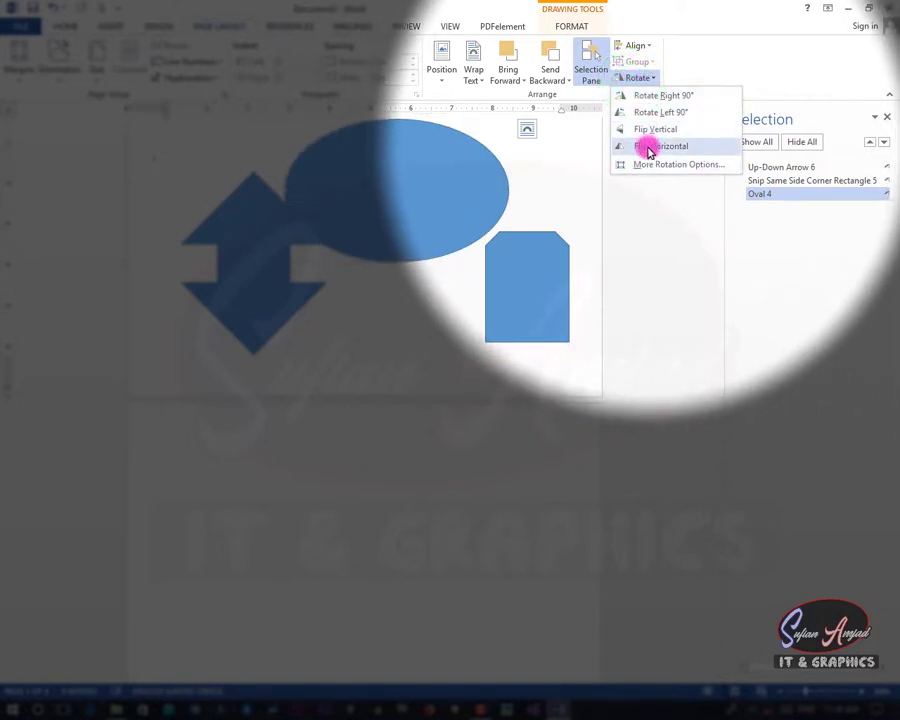
left_click(665, 97)
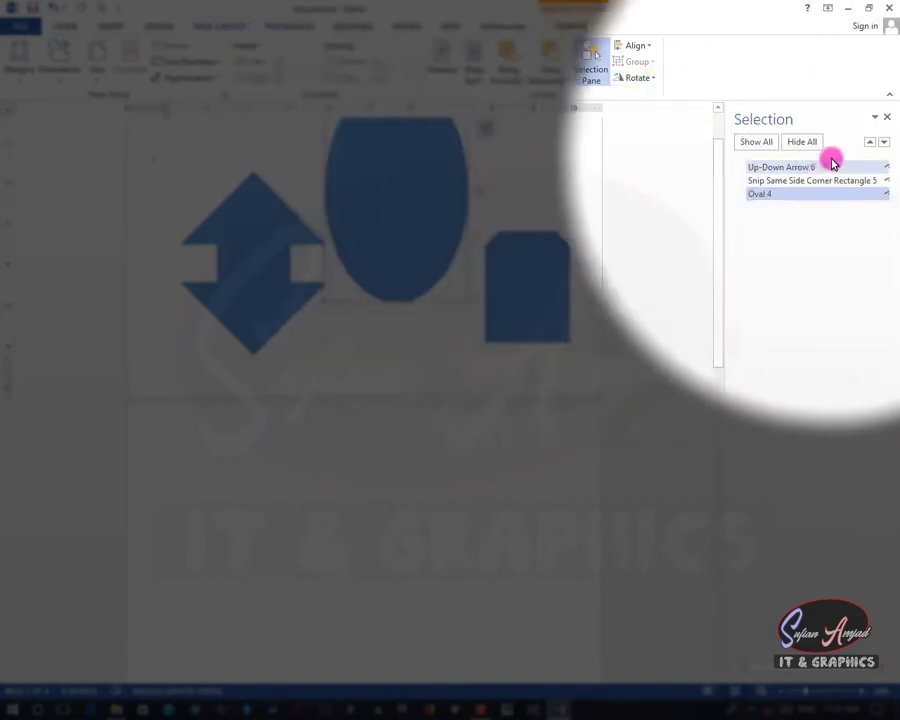
left_click(882, 118)
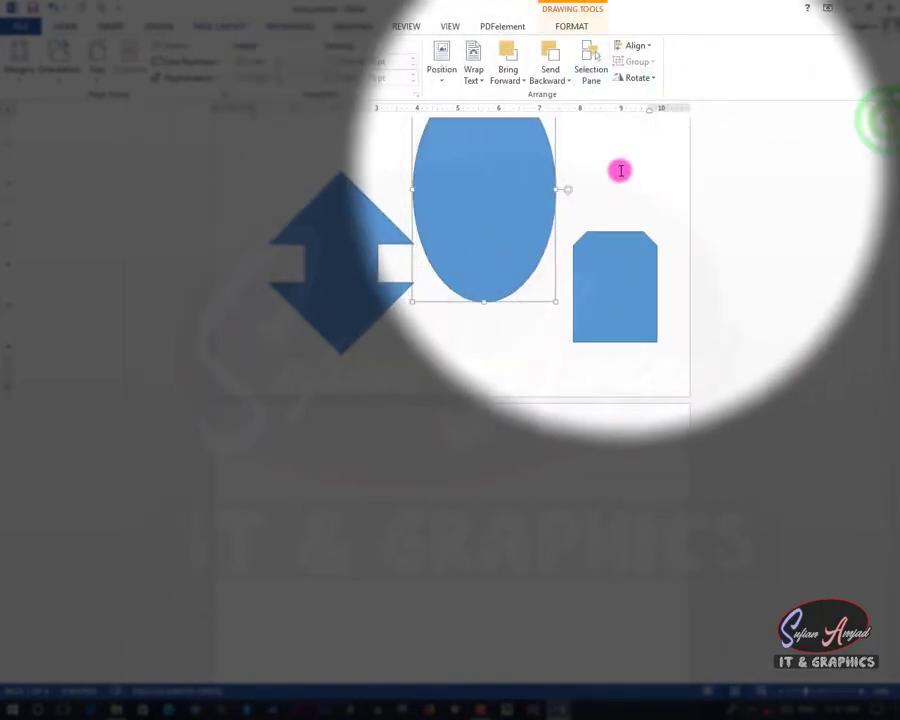